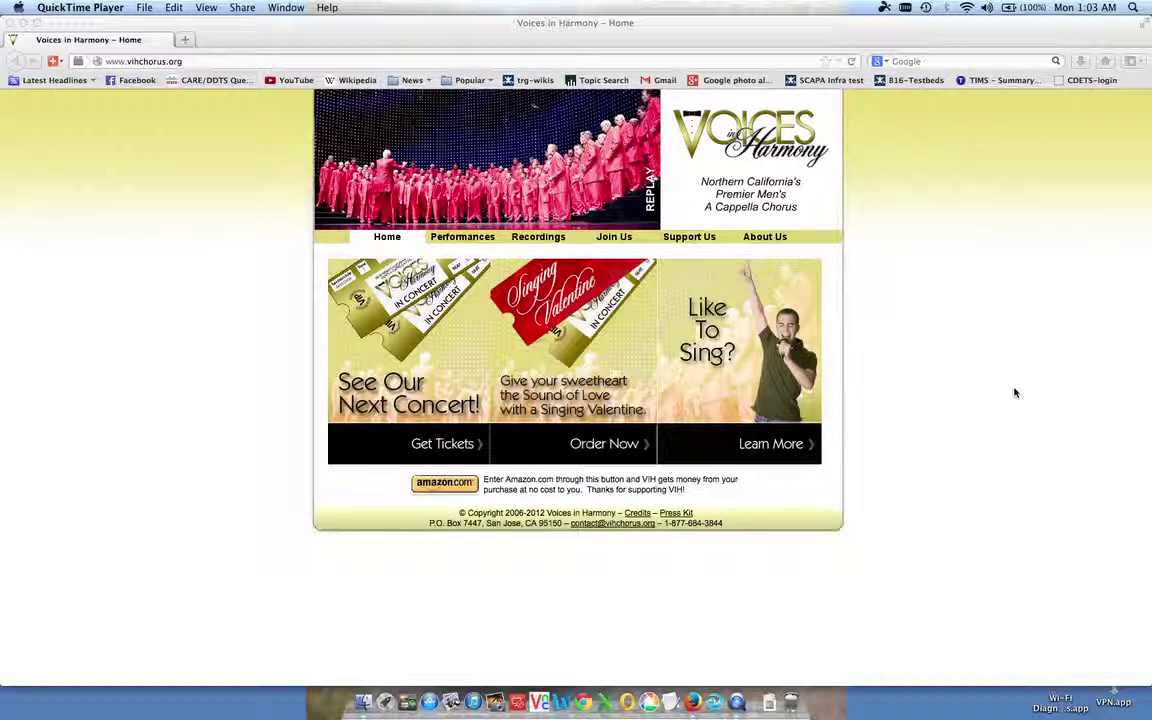
# Open the members site at members.vihchorus.org and log in with the pre-filled credentials.
pyautogui.click(595, 62)
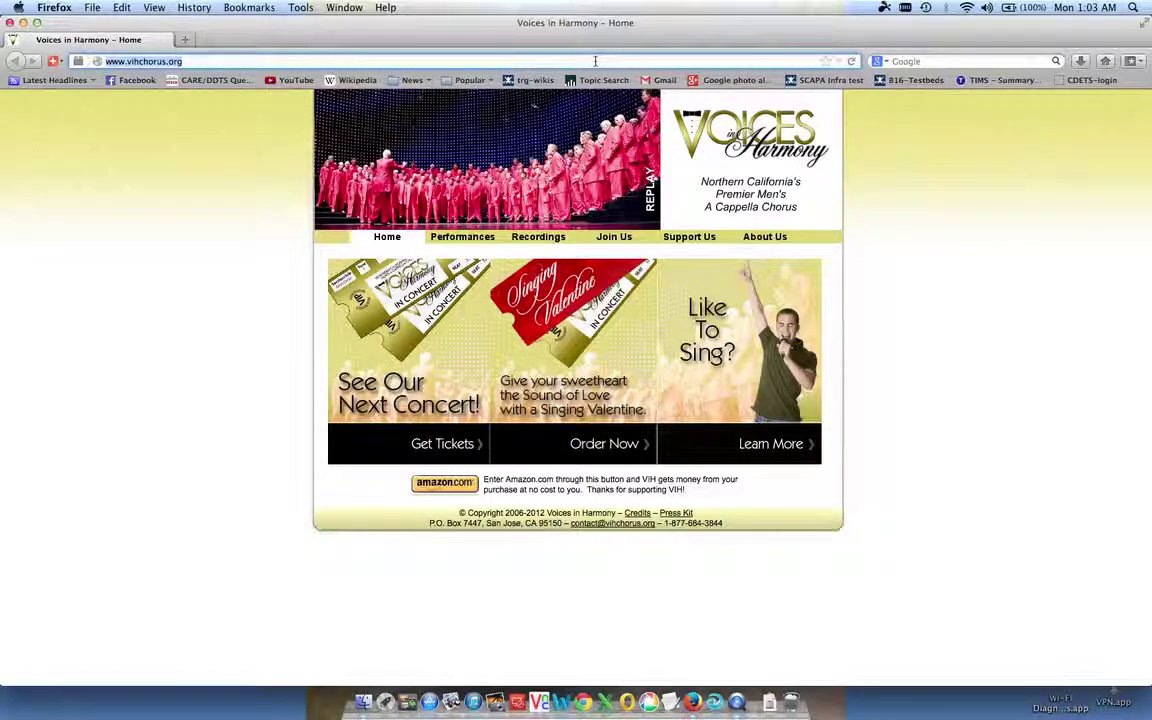
pyautogui.write('w')
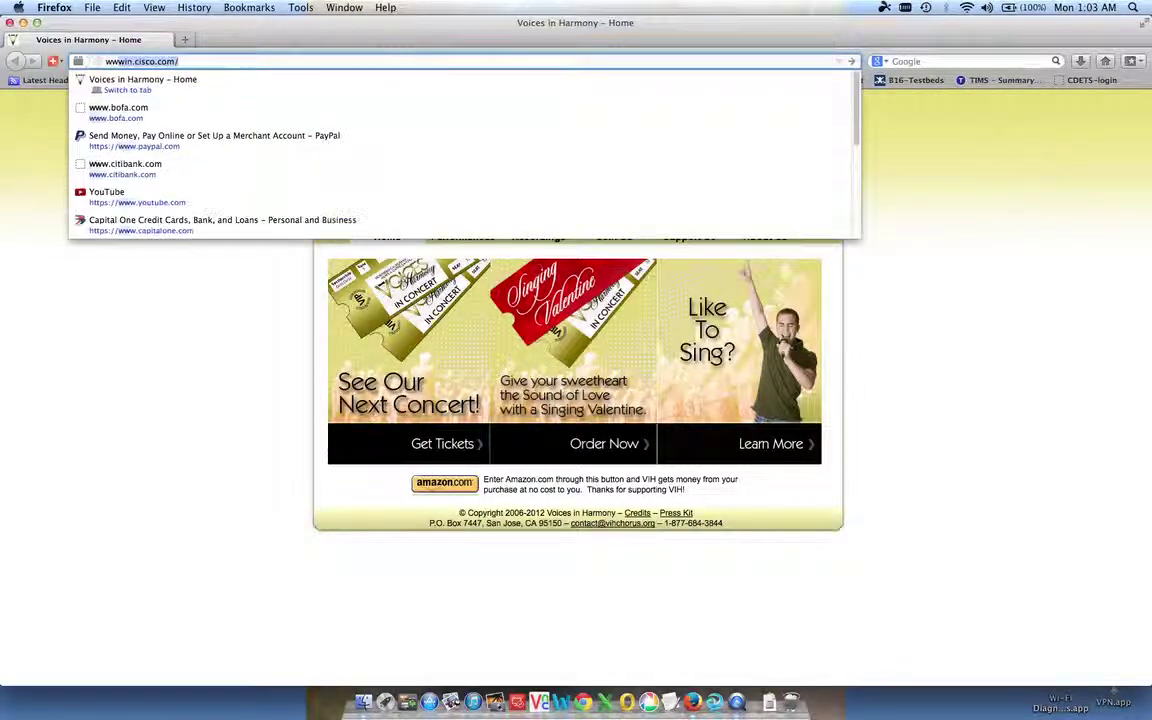
pyautogui.press('BackSpace')
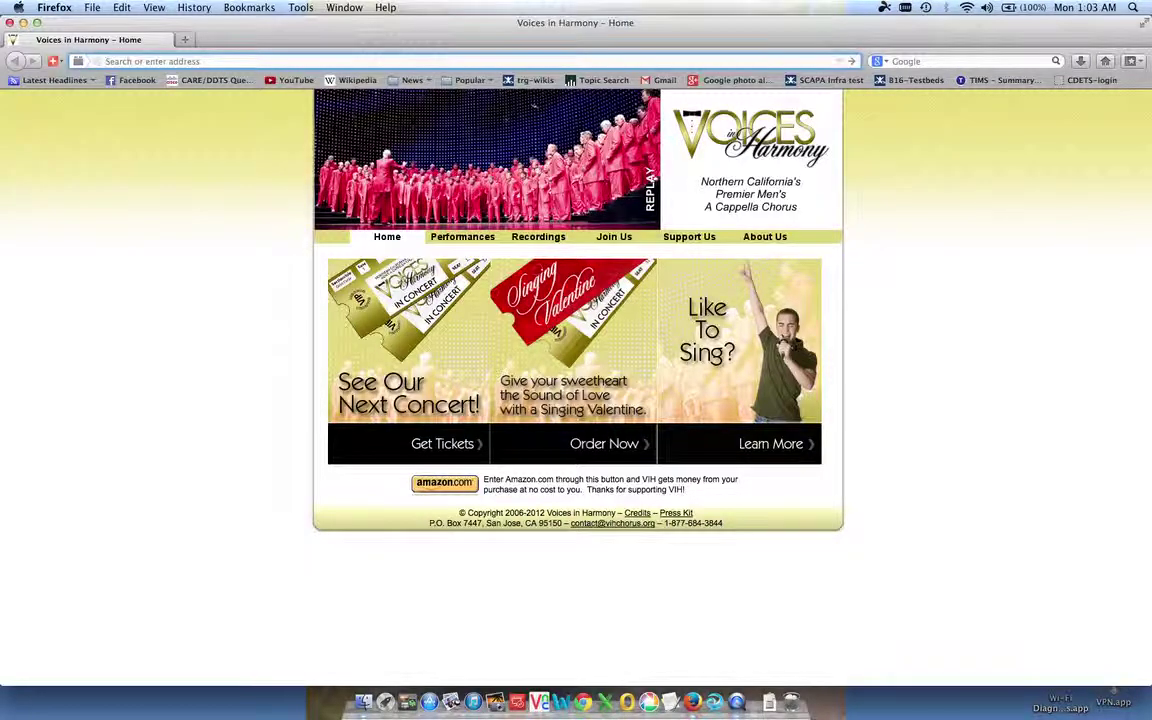
pyautogui.write('members.vihchorus.org/')
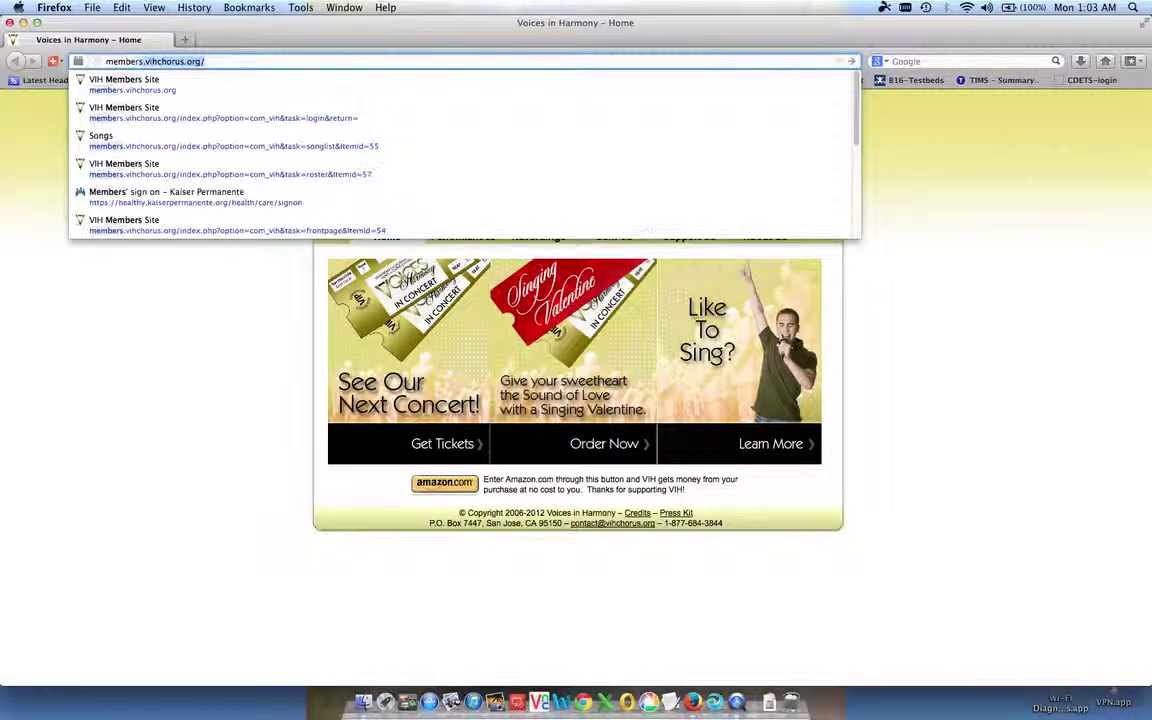
pyautogui.click(467, 90)
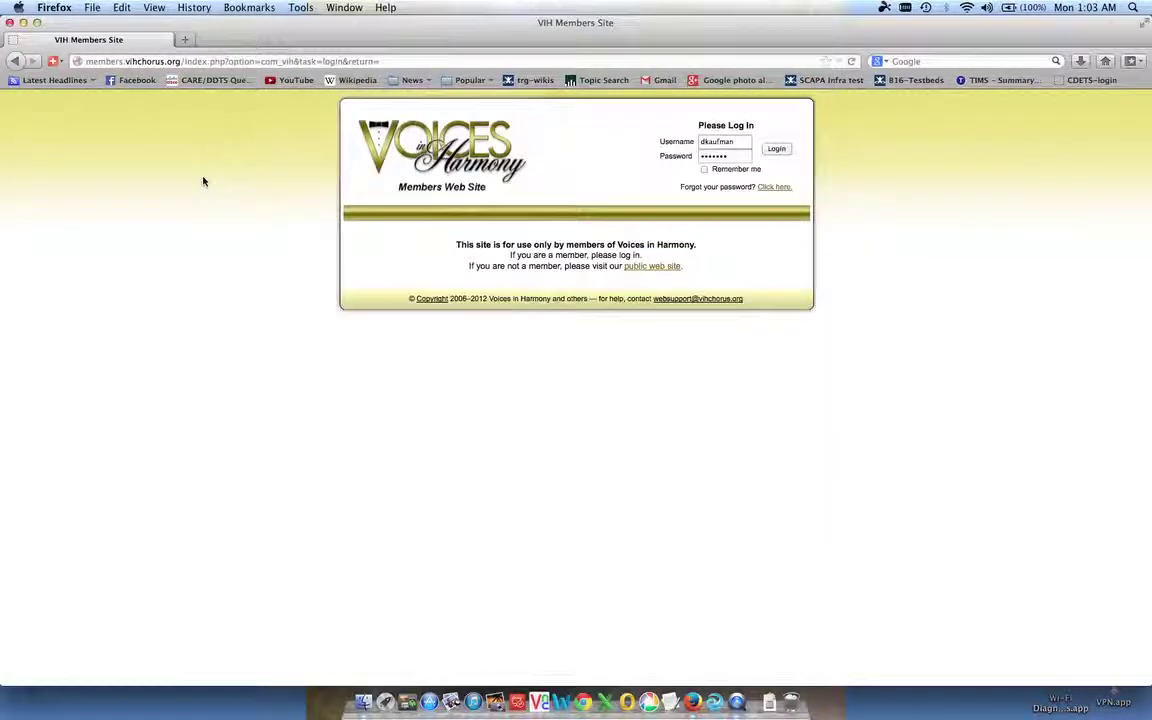
pyautogui.click(777, 152)
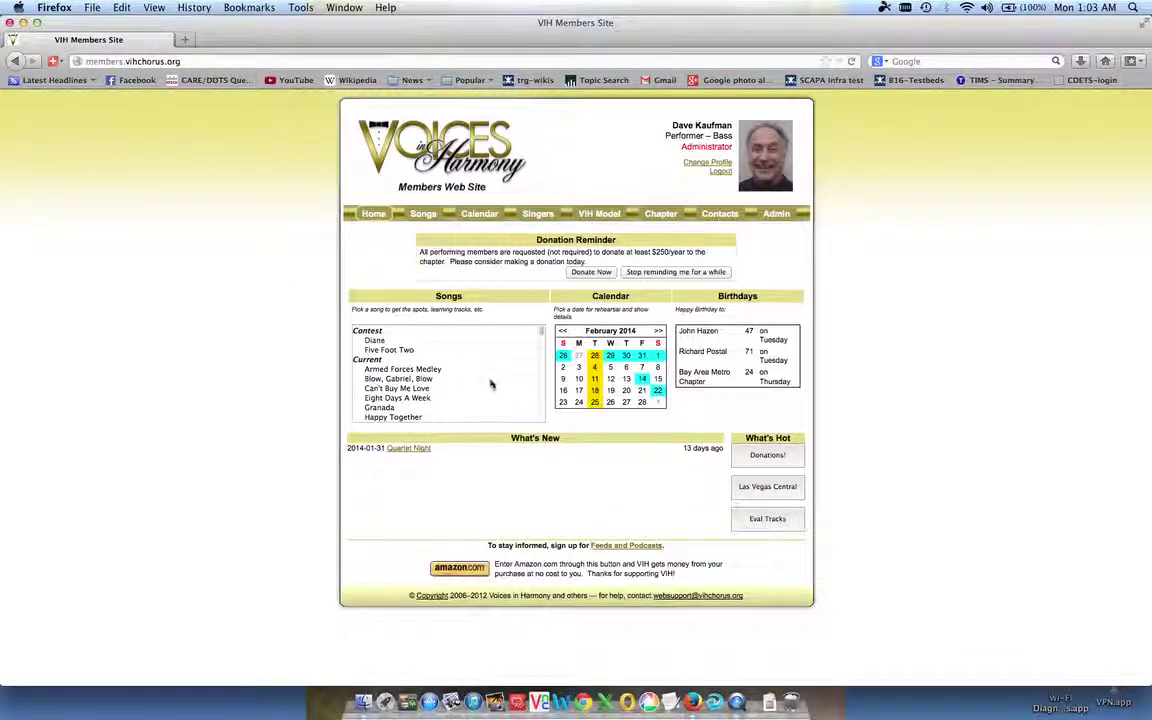
# Open the page of the song Can't Buy Me Love from the Current songs on the members home page.
pyautogui.scroll(-1, 477, 385)
pyautogui.scroll(-1, 477, 385)
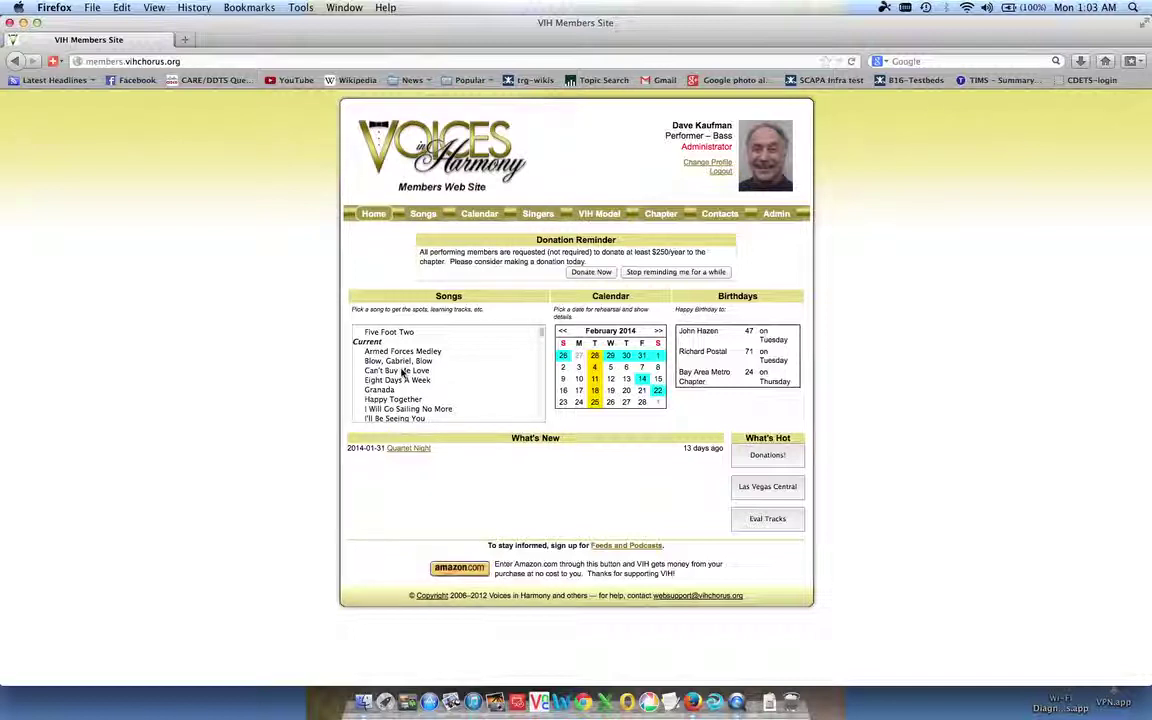
pyautogui.click(403, 371)
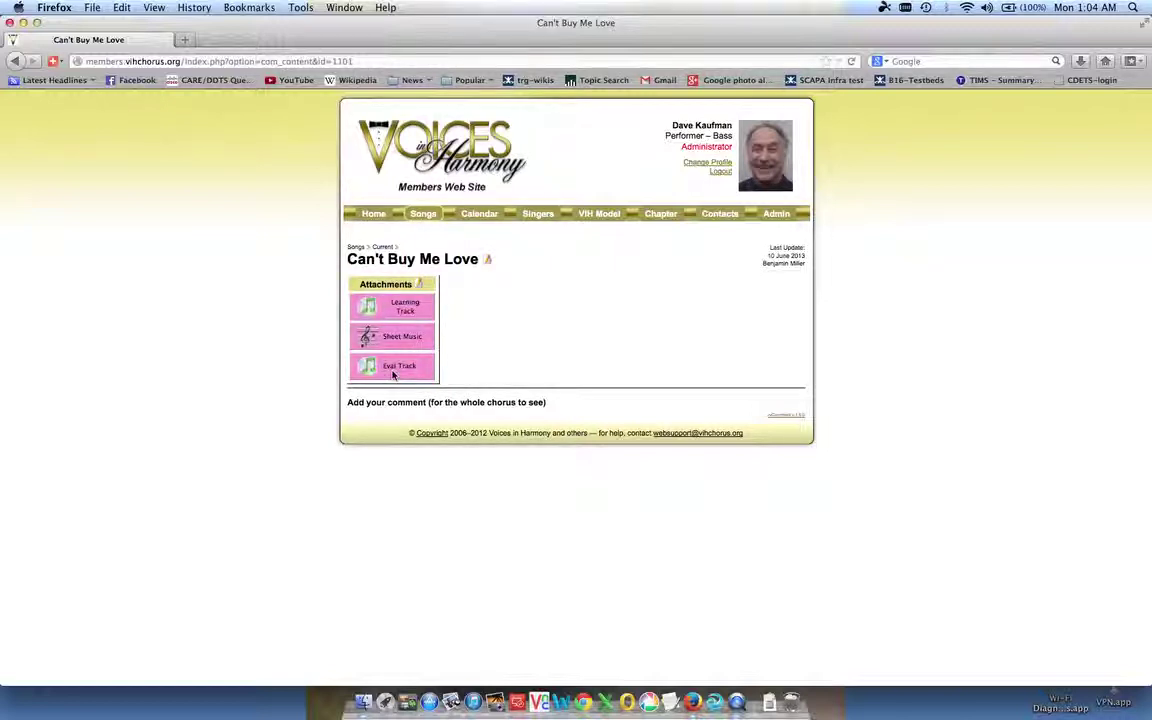
# Download the song's Bass learning track, agreeing to the licensing notice and saving cant-buy-me-love-bass.mp3 as a file.
pyautogui.click(391, 308)
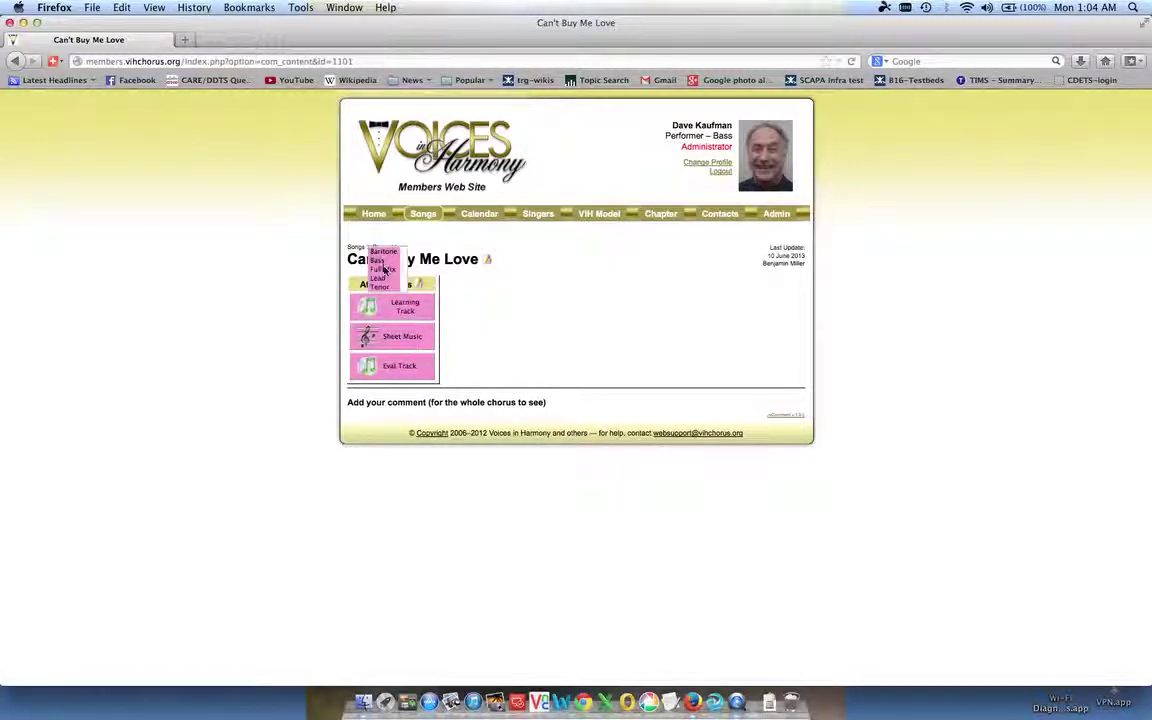
pyautogui.click(378, 260)
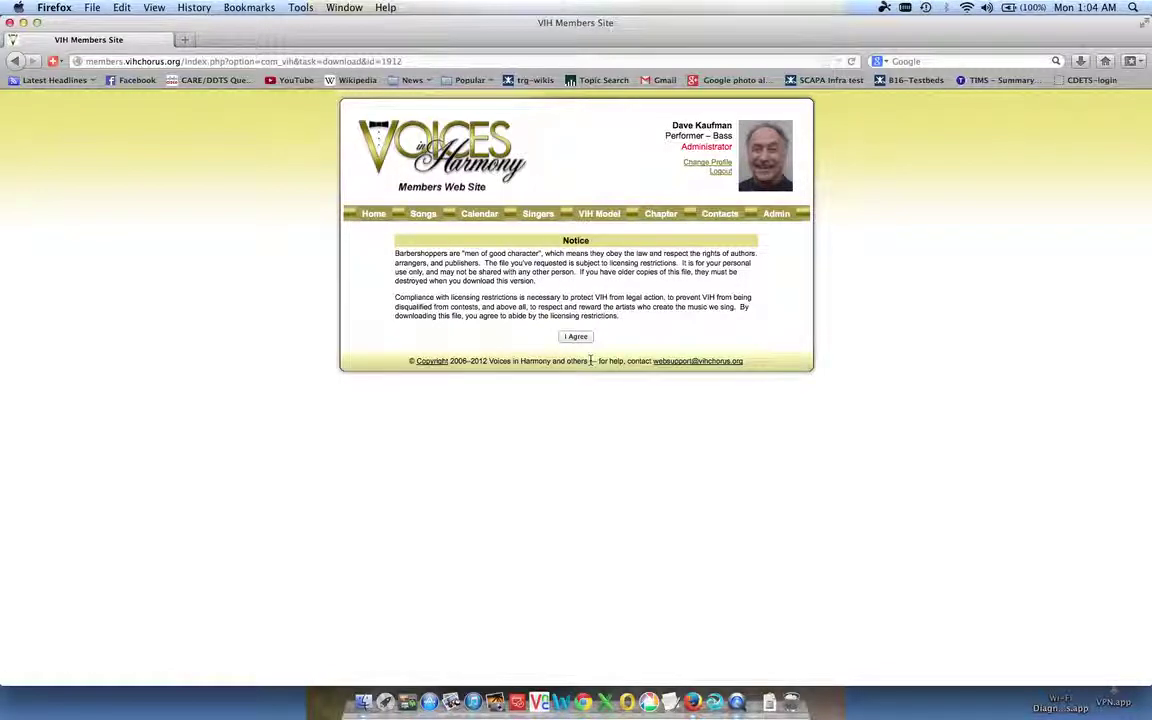
pyautogui.click(576, 336)
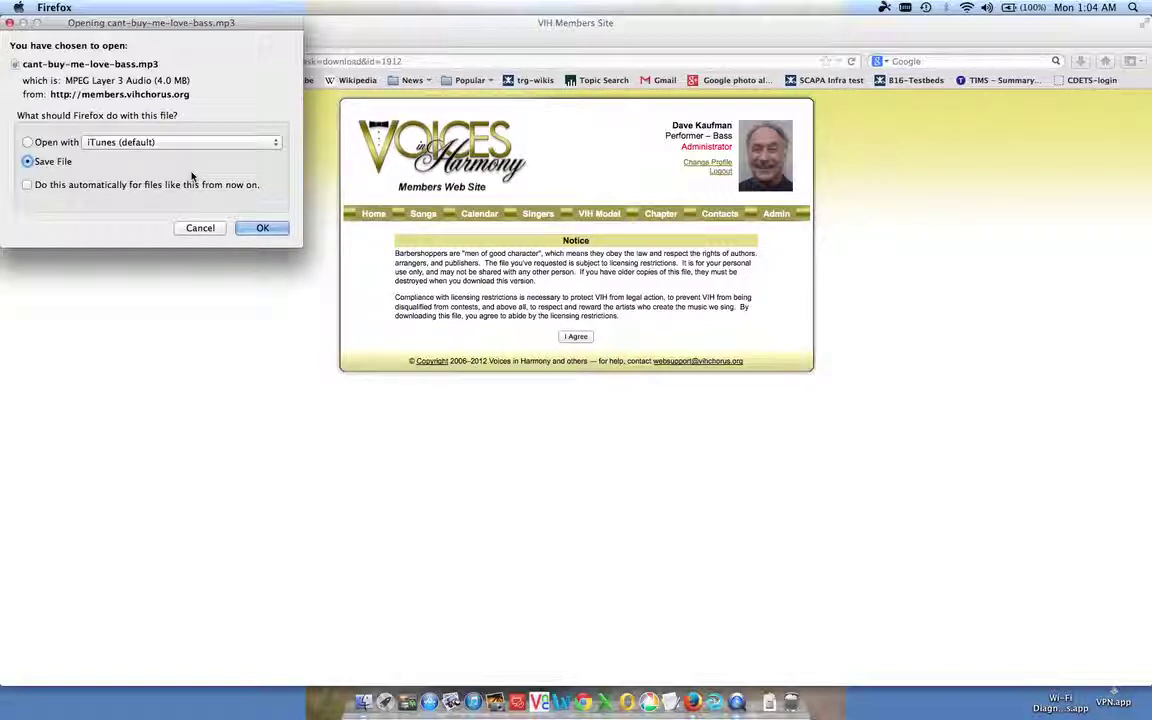
pyautogui.click(262, 229)
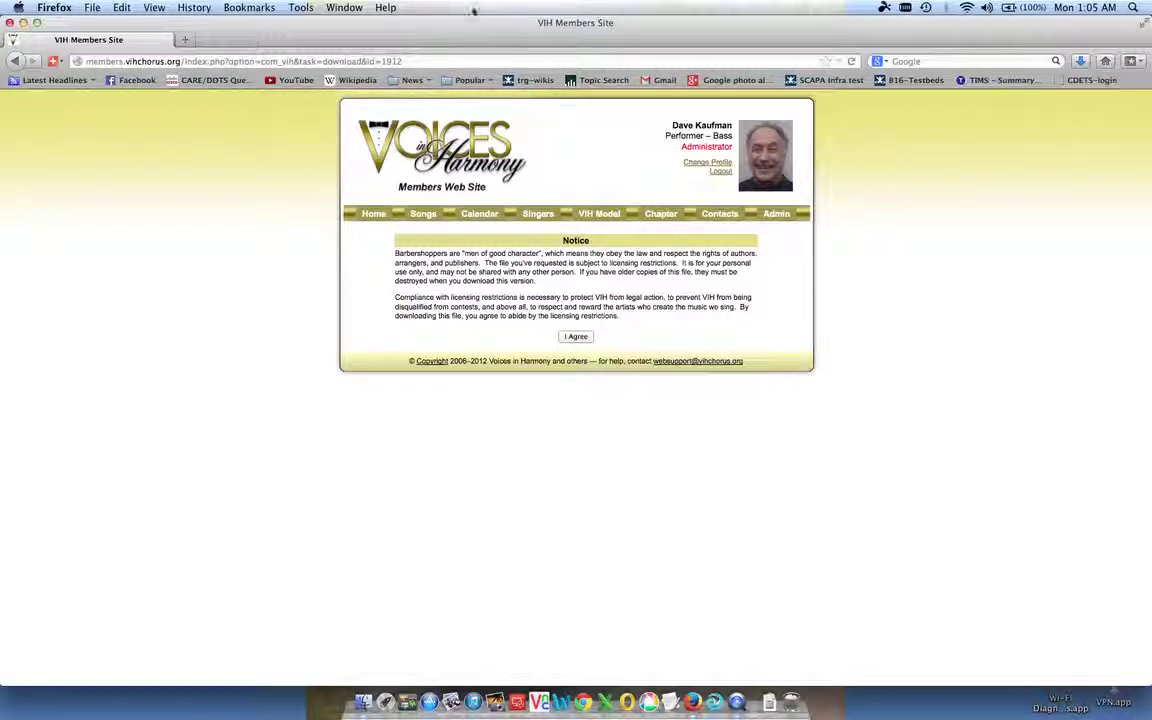
# Show the downloaded cant-buy-me-love-bass.mp3 in Finder from the browser's download list.
pyautogui.click(344, 8)
pyautogui.click(344, 8)
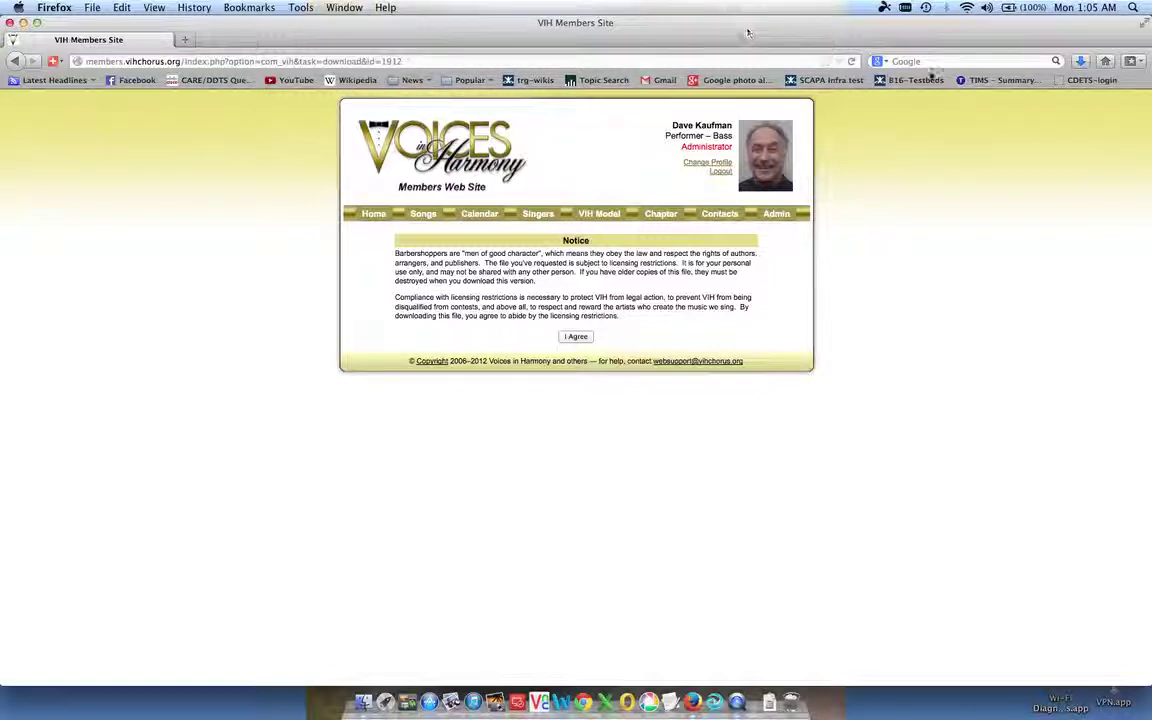
pyautogui.click(1080, 61)
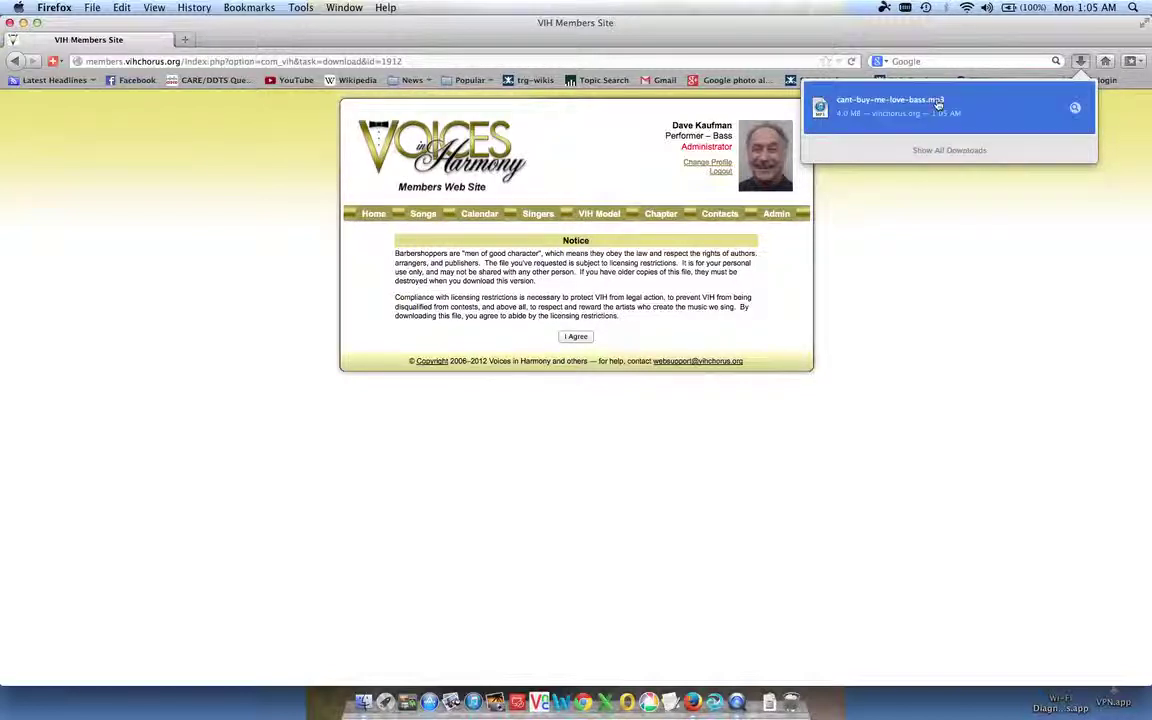
pyautogui.rightClick(979, 105)
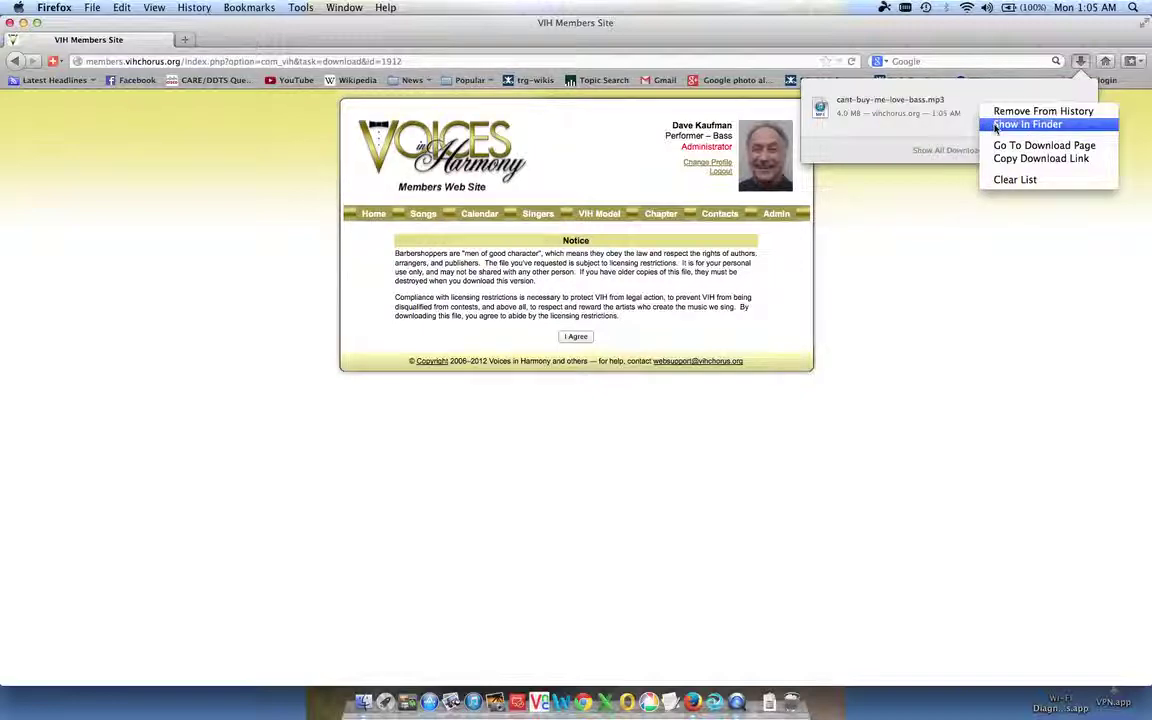
pyautogui.click(996, 125)
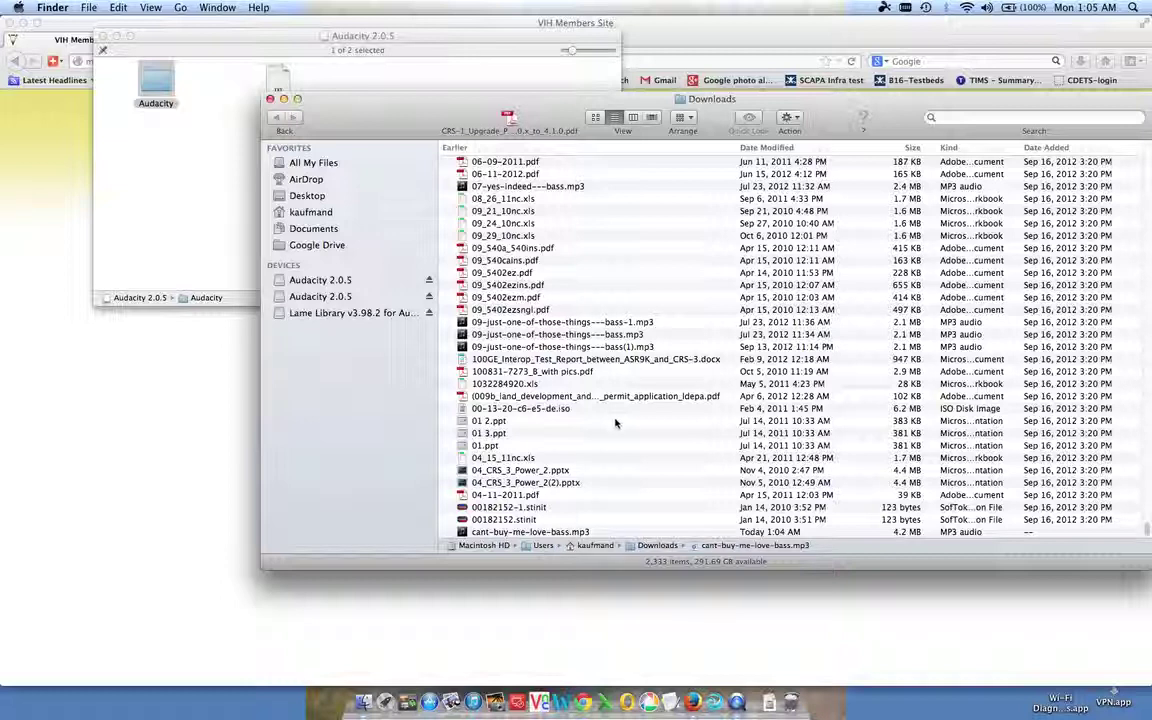
# Open a new Finder window and go to the folder ~/Music.
pyautogui.rightClick(362, 706)
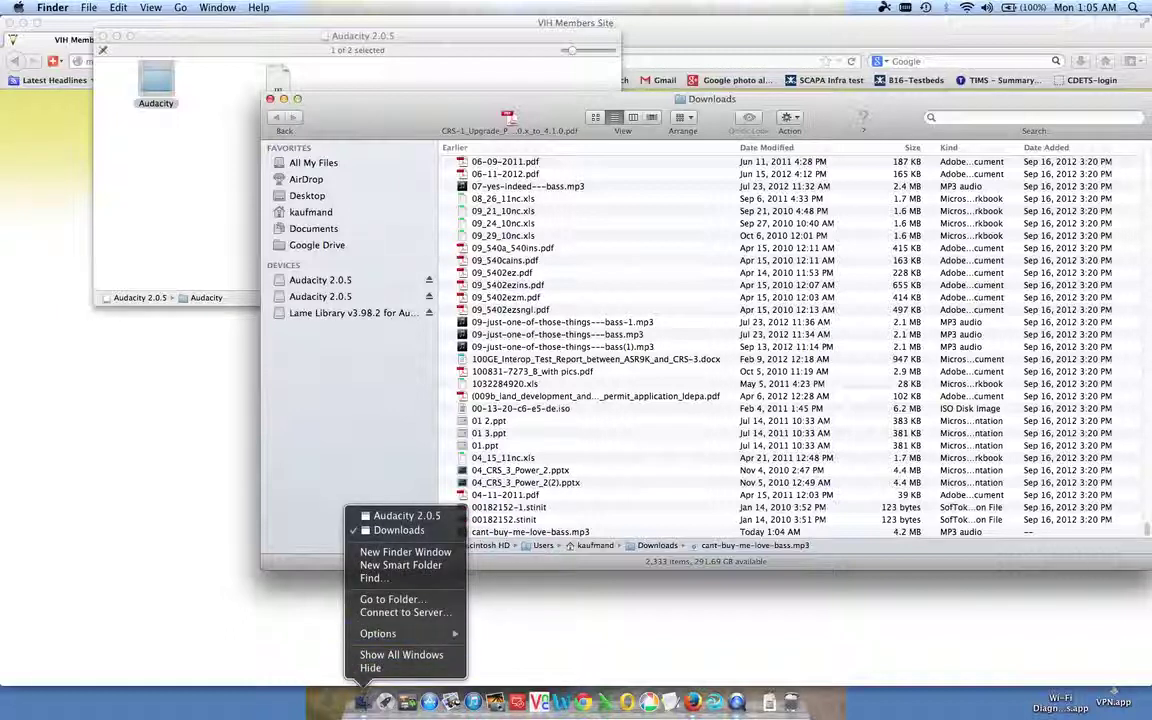
pyautogui.click(380, 556)
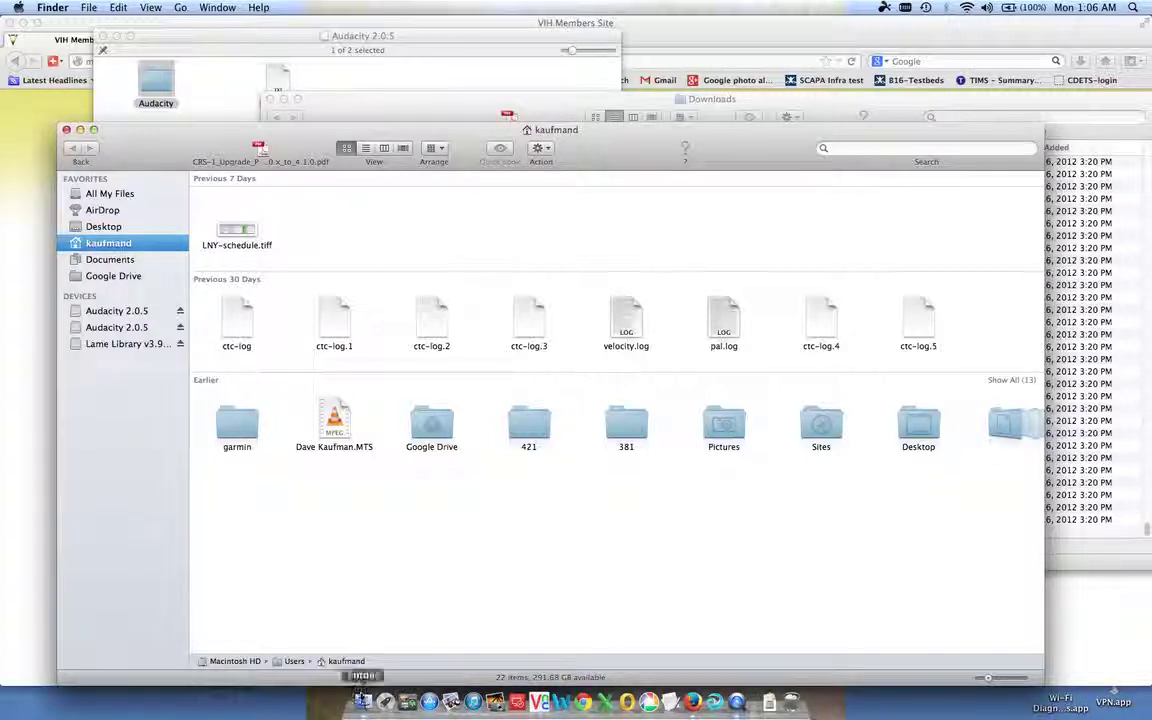
pyautogui.rightClick(362, 700)
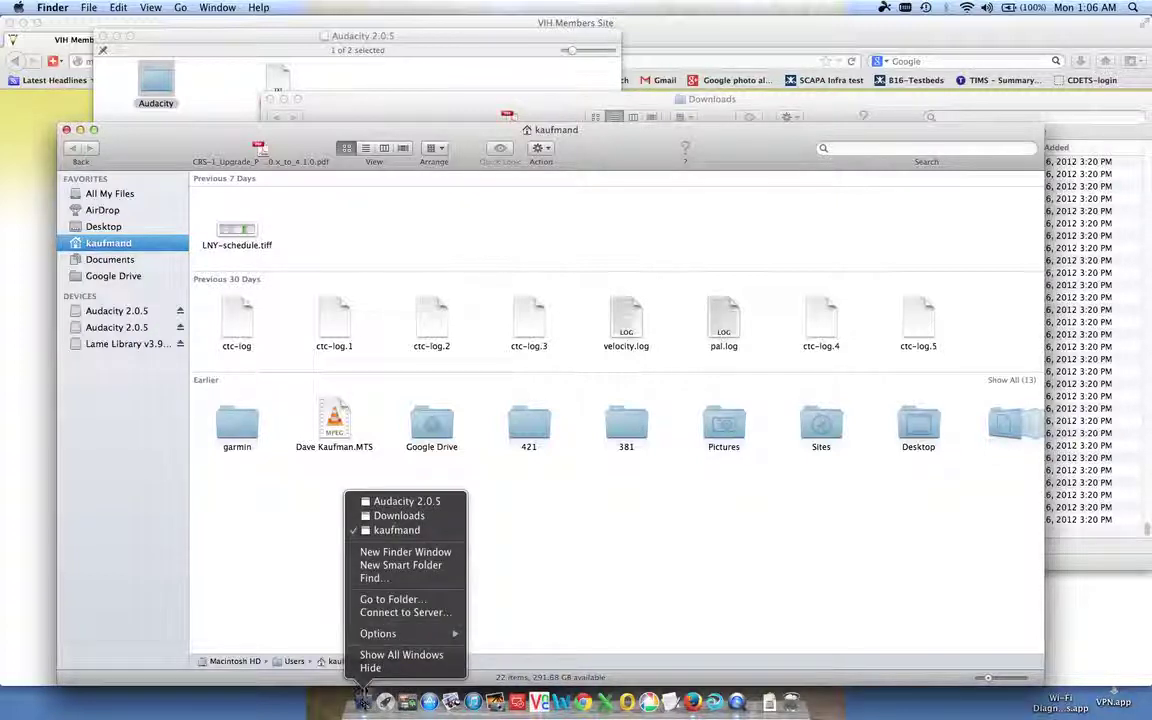
pyautogui.click(386, 599)
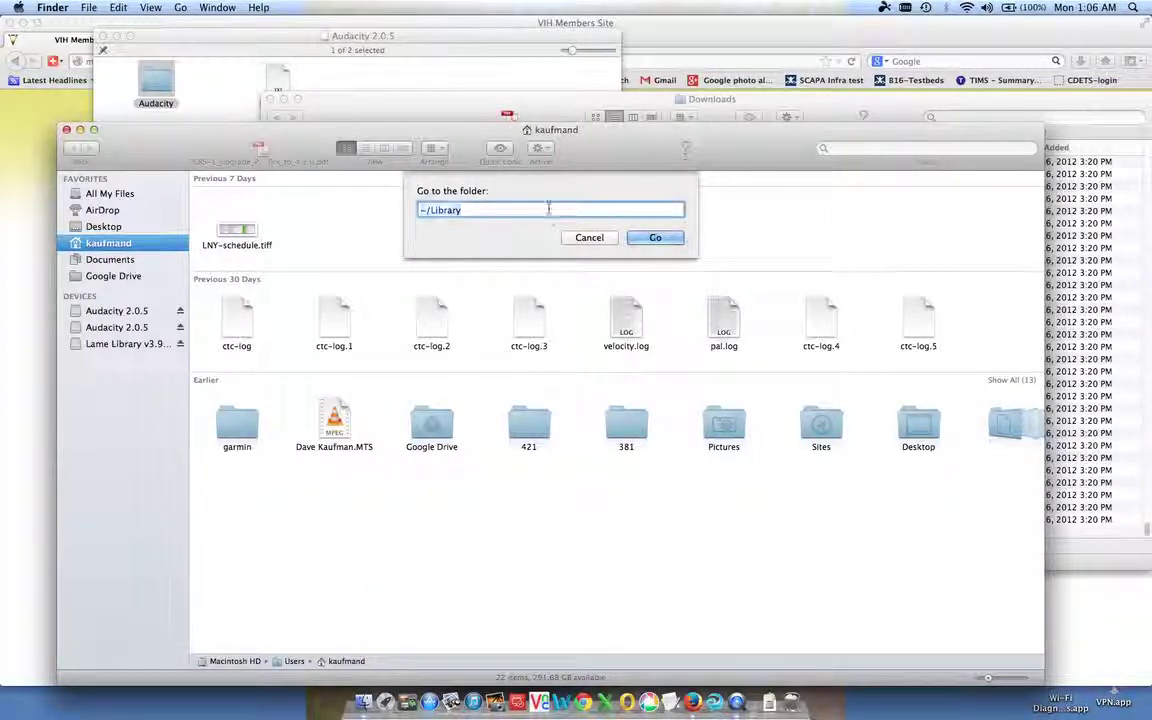
pyautogui.click(625, 209)
pyautogui.press('BackSpace')
pyautogui.press('BackSpace')
pyautogui.press('BackSpace')
pyautogui.press('BackSpace')
pyautogui.press('BackSpace')
pyautogui.press('BackSpace')
pyautogui.press('BackSpace')
pyautogui.write('Music')
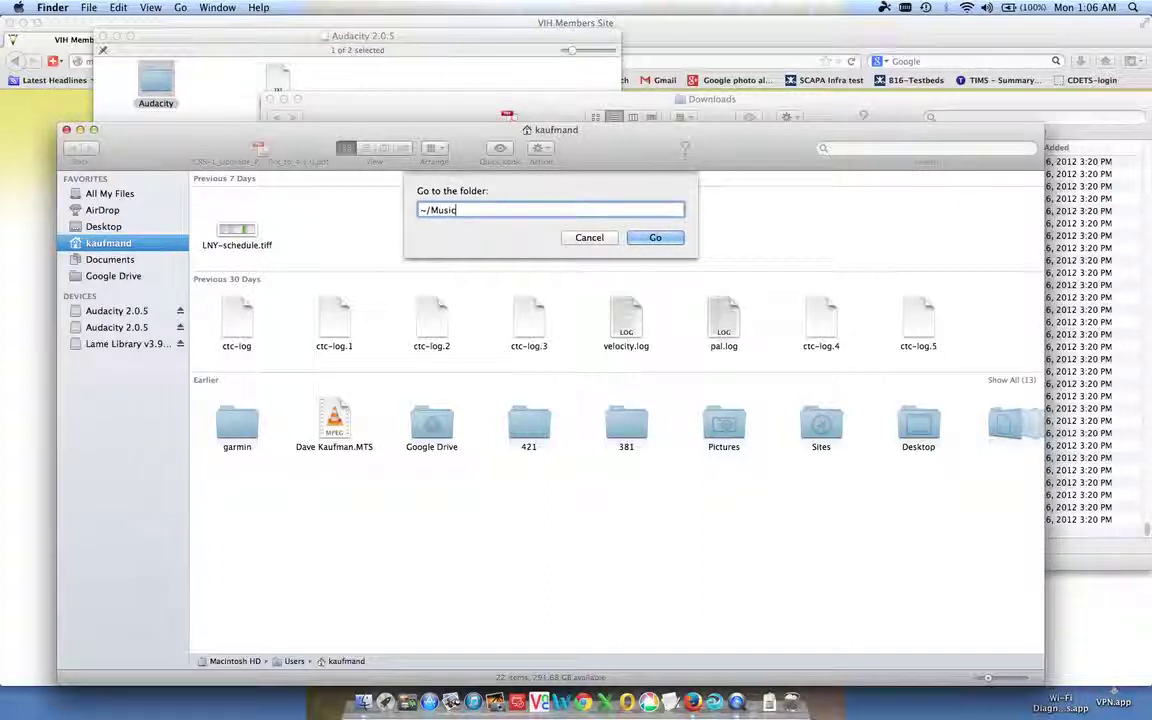
pyautogui.click(650, 239)
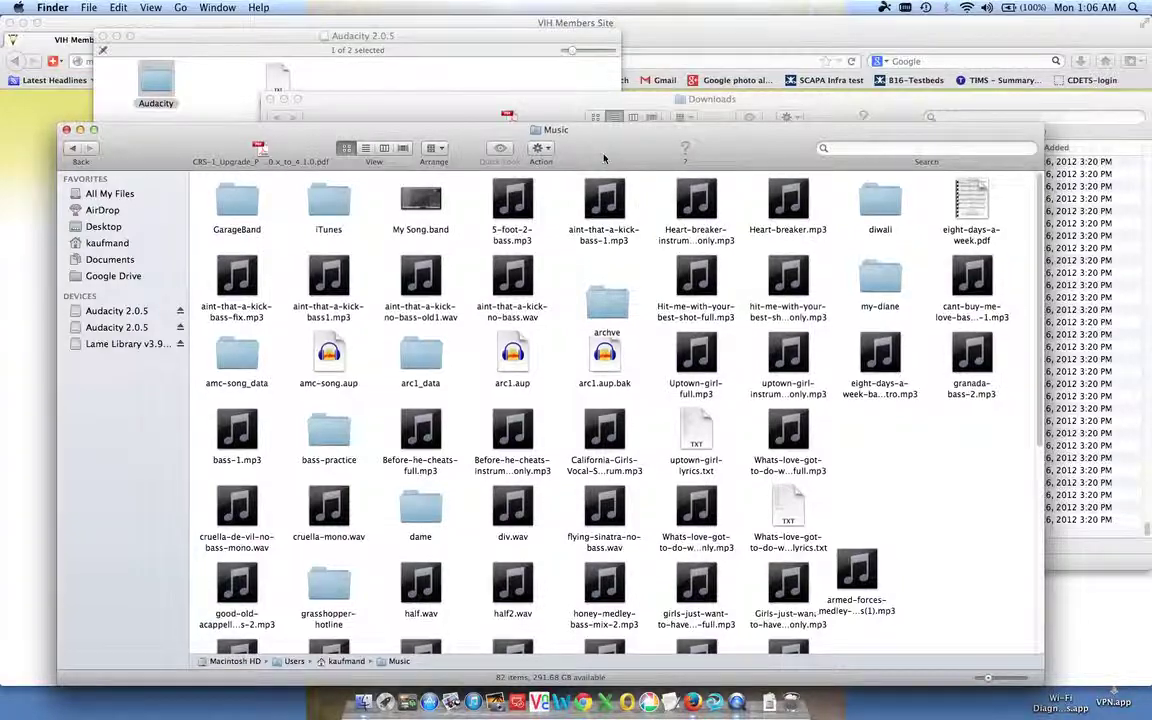
# Arrange the windows so Downloads and Music are both accessible, and move cant-buy-me-love-bass.mp3 from Downloads into the Music folder.
pyautogui.moveTo(604, 158); pyautogui.dragTo(566, 97)
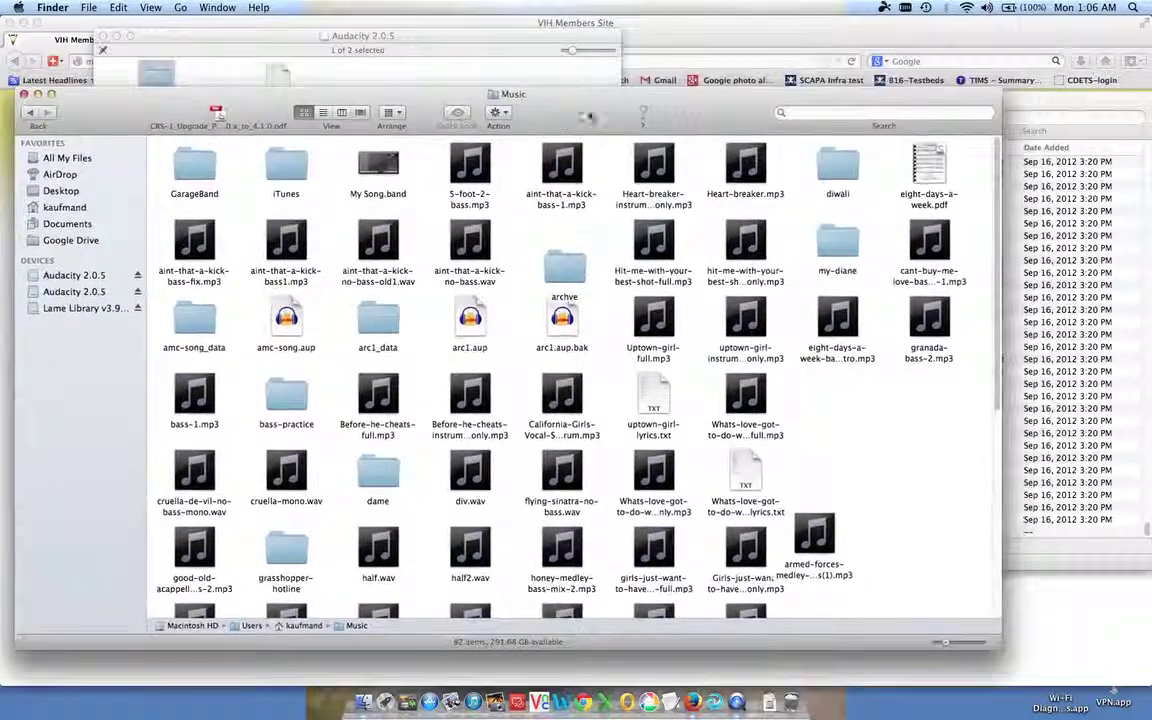
pyautogui.click(1046, 42)
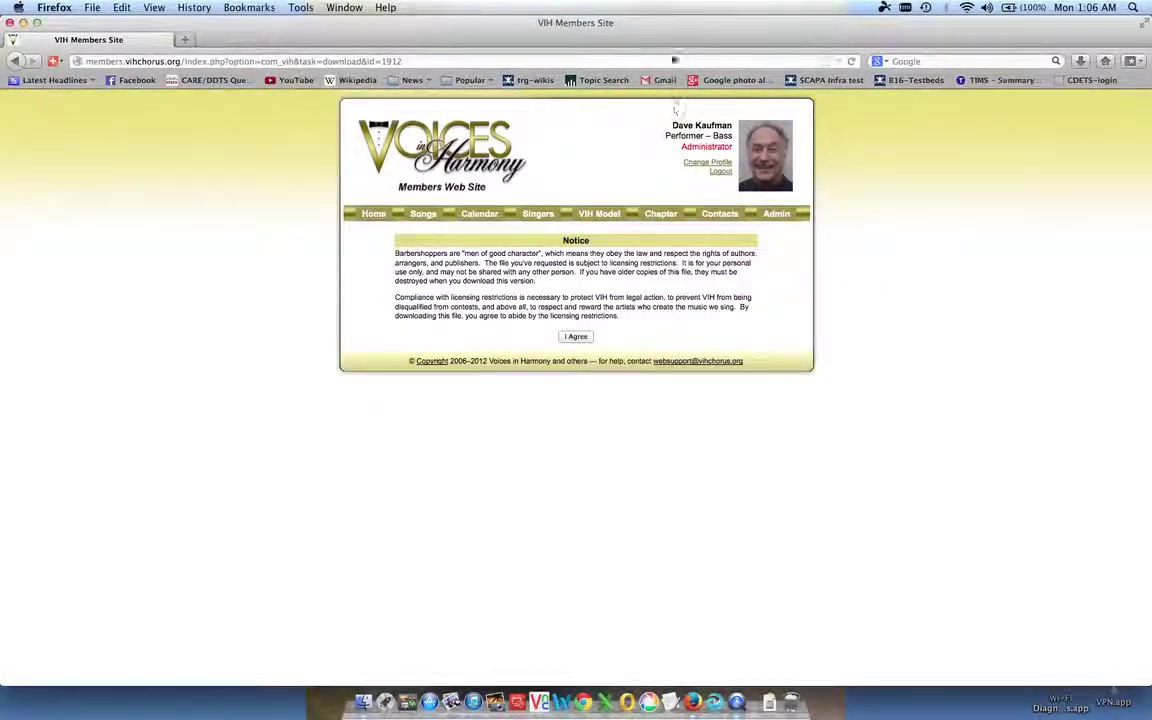
pyautogui.moveTo(673, 26); pyautogui.dragTo(1149, 26)
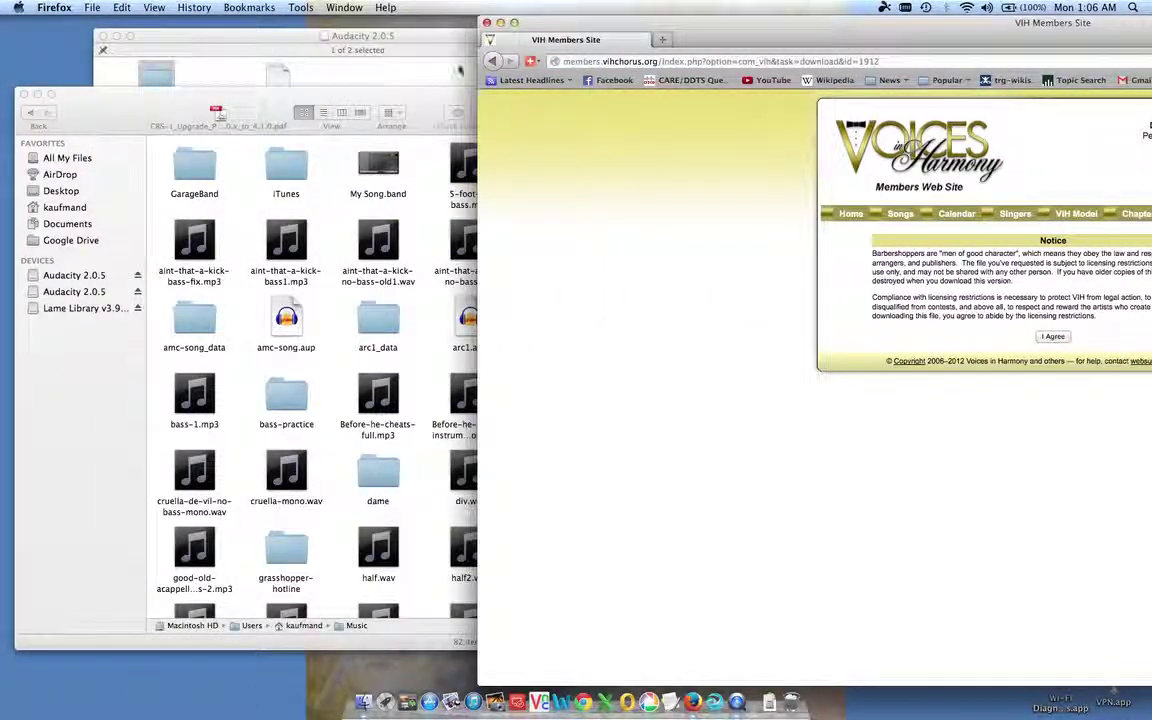
pyautogui.moveTo(719, 37); pyautogui.dragTo(1130, 113)
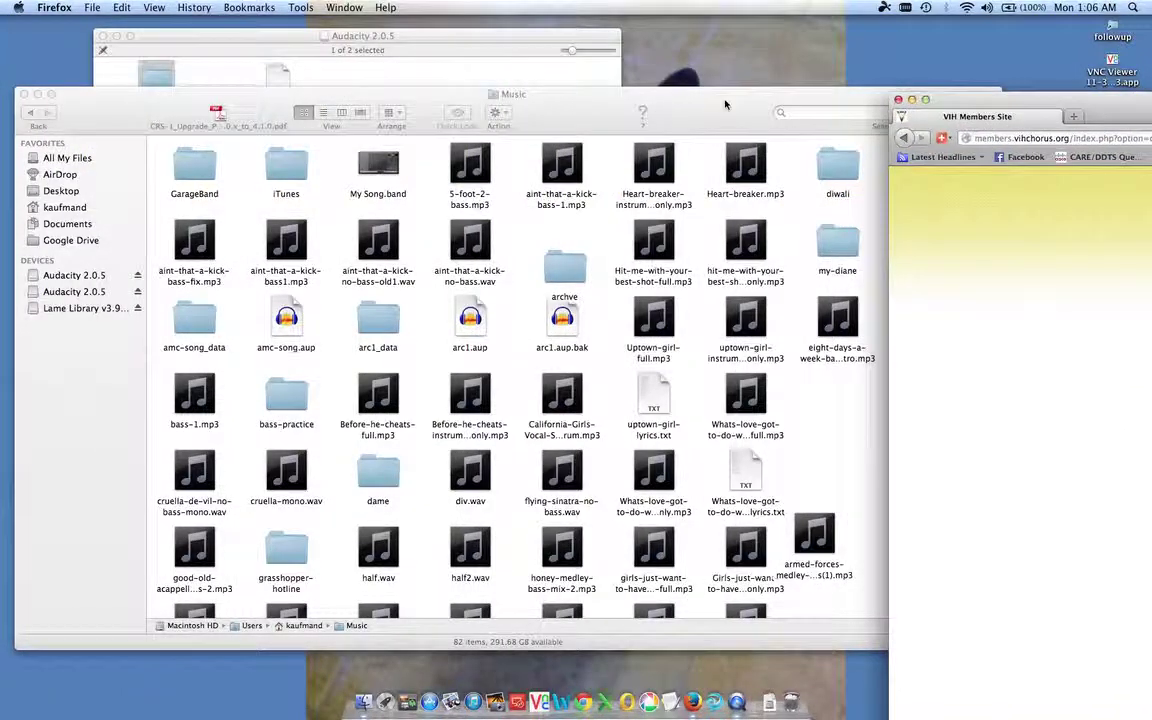
pyautogui.moveTo(655, 94); pyautogui.dragTo(420, 21)
pyautogui.click(800, 108)
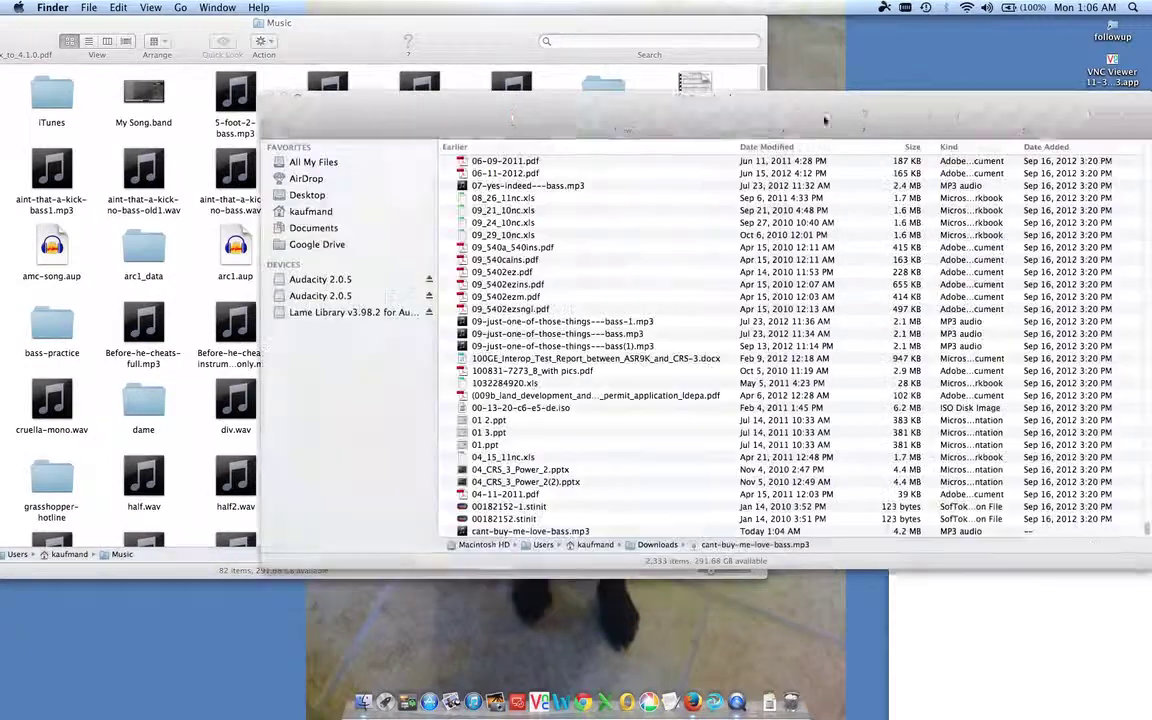
pyautogui.moveTo(447, 531); pyautogui.dragTo(165, 300)
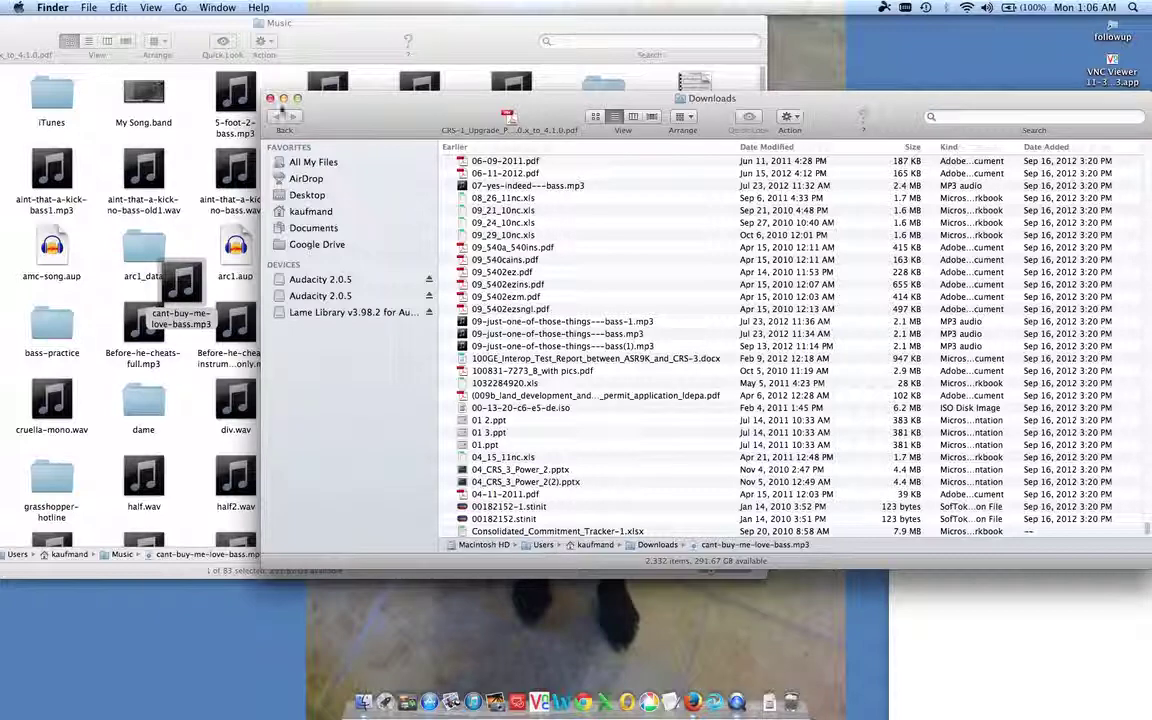
# Close the Downloads and Music Finder windows.
pyautogui.click(270, 100)
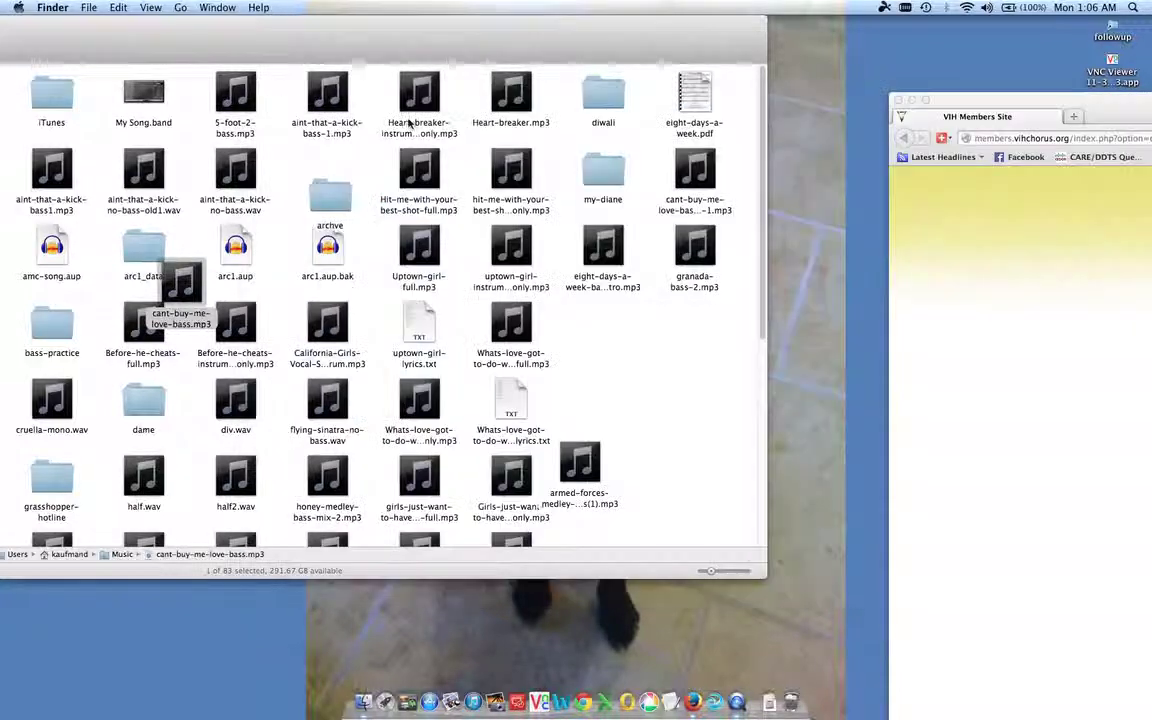
pyautogui.moveTo(330, 22); pyautogui.dragTo(480, 22)
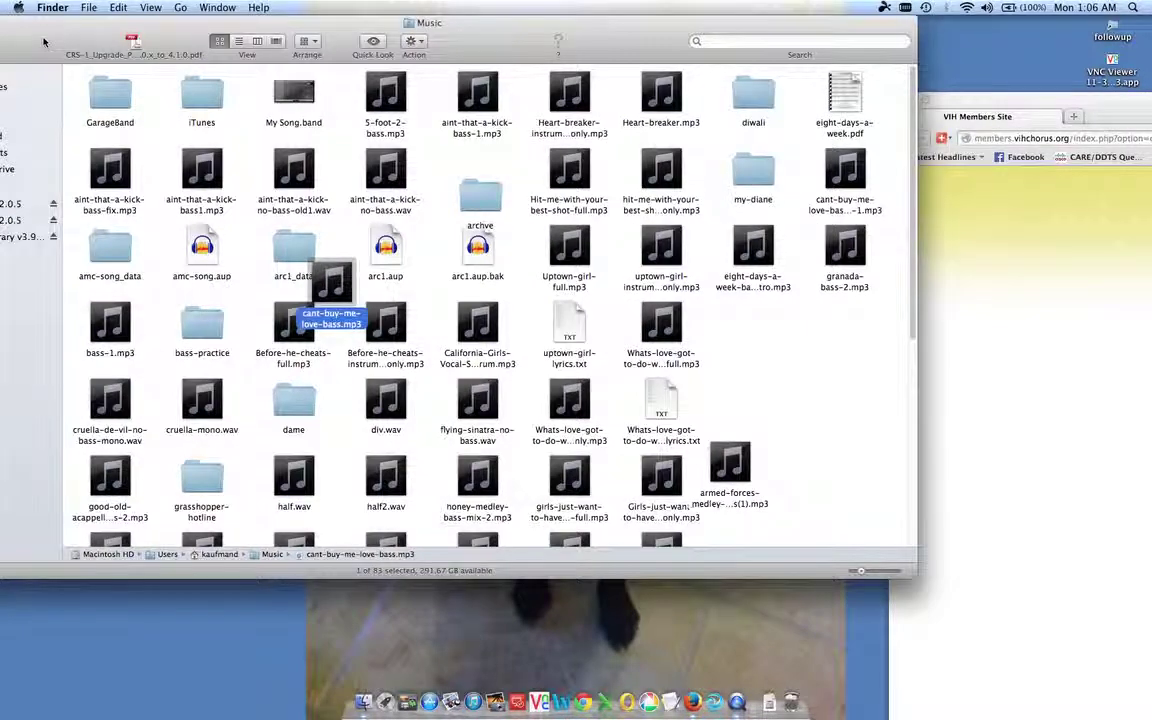
pyautogui.moveTo(36, 38); pyautogui.dragTo(249, 63)
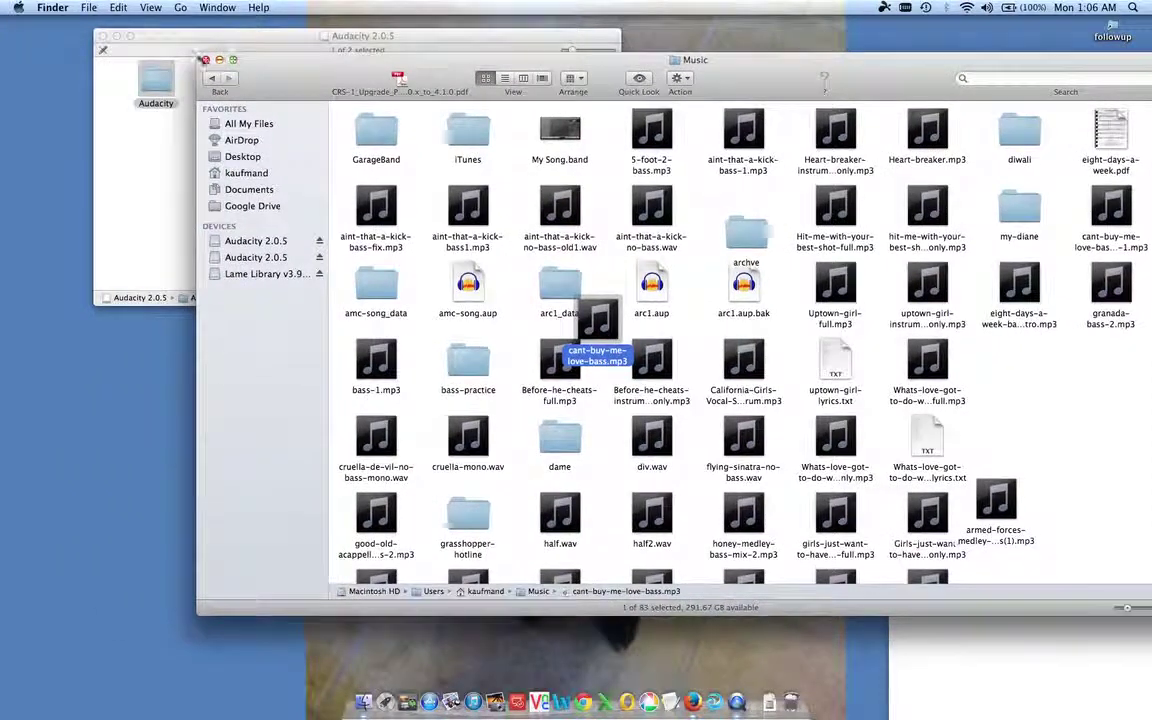
pyautogui.click(168, 51)
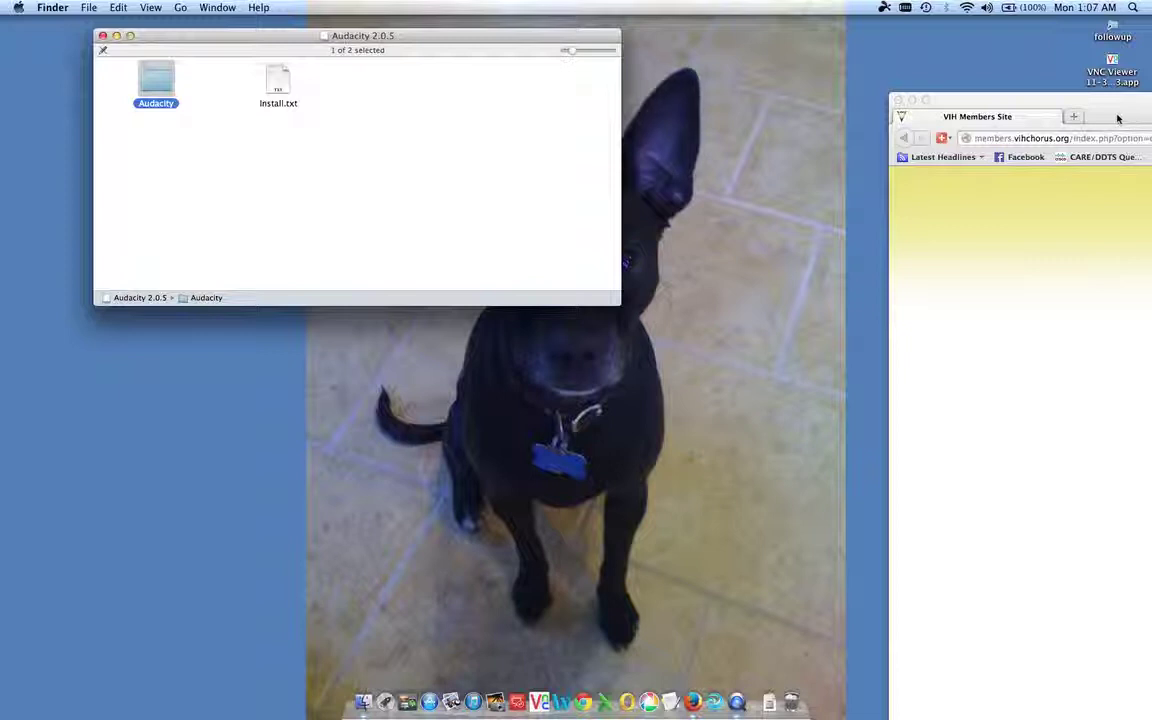
# Bring the Firefox window fully within reach and minimize it to clear the desktop.
pyautogui.moveTo(1105, 119); pyautogui.dragTo(928, 369)
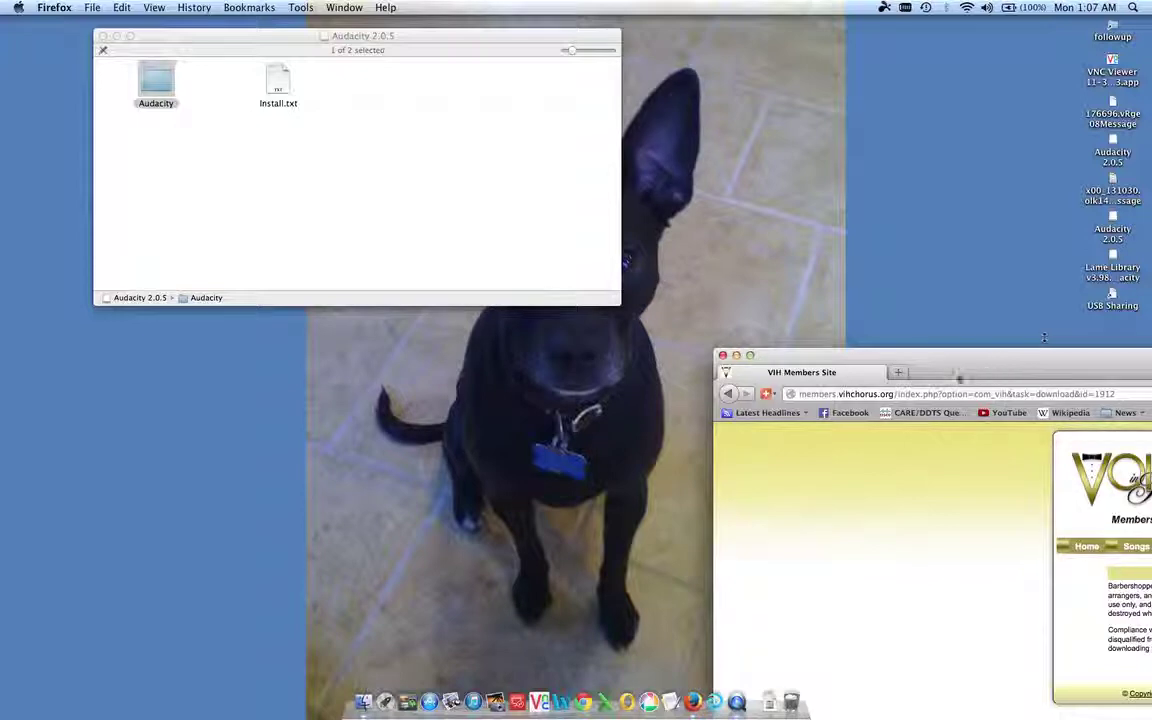
pyautogui.moveTo(1002, 375); pyautogui.dragTo(871, 53)
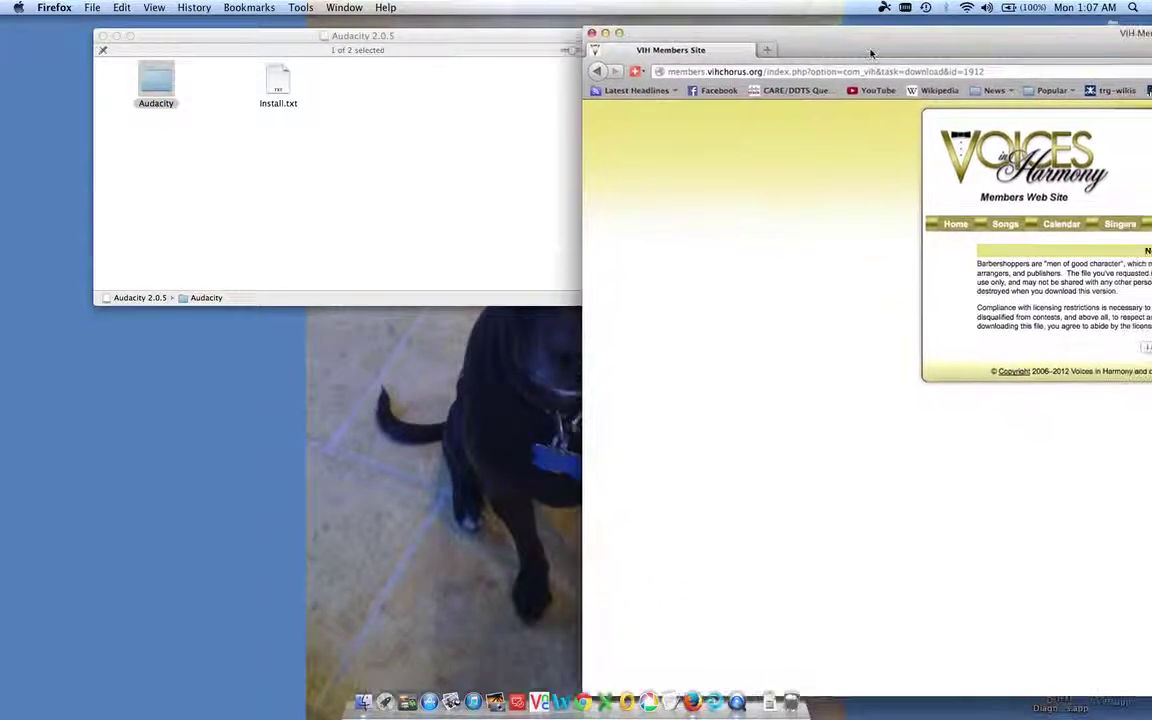
pyautogui.click(605, 33)
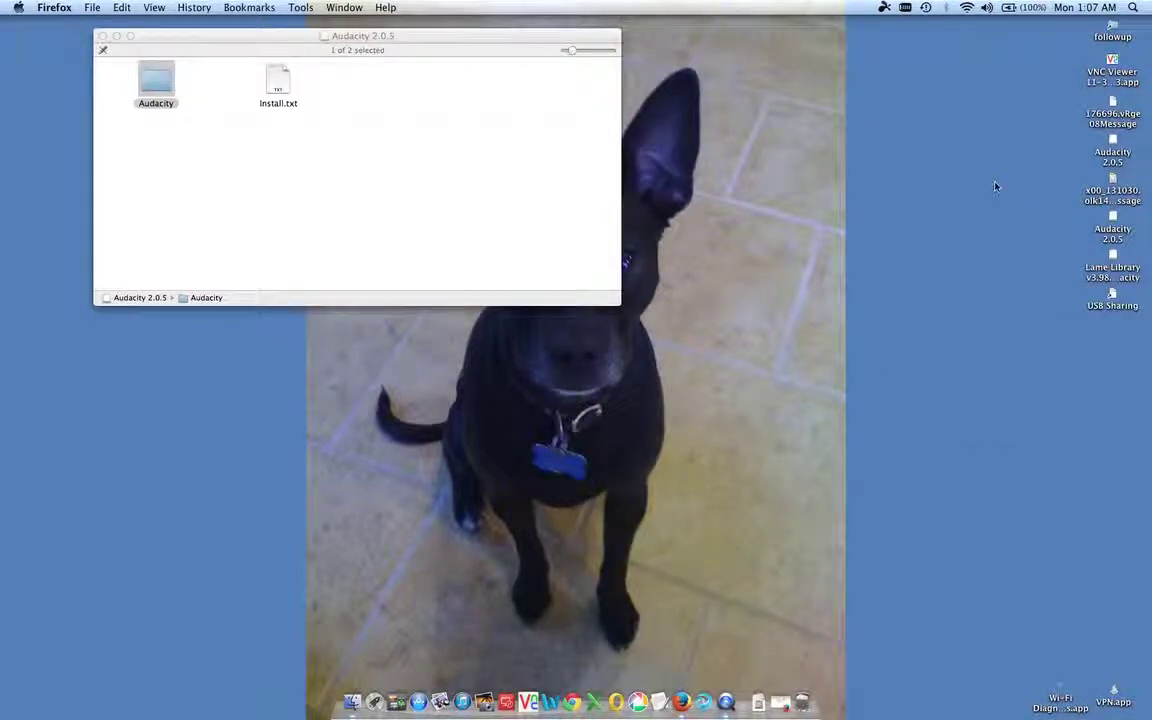
# Close the open Audacity 2.0.5 disk image window.
pyautogui.click(157, 100)
pyautogui.click(153, 85)
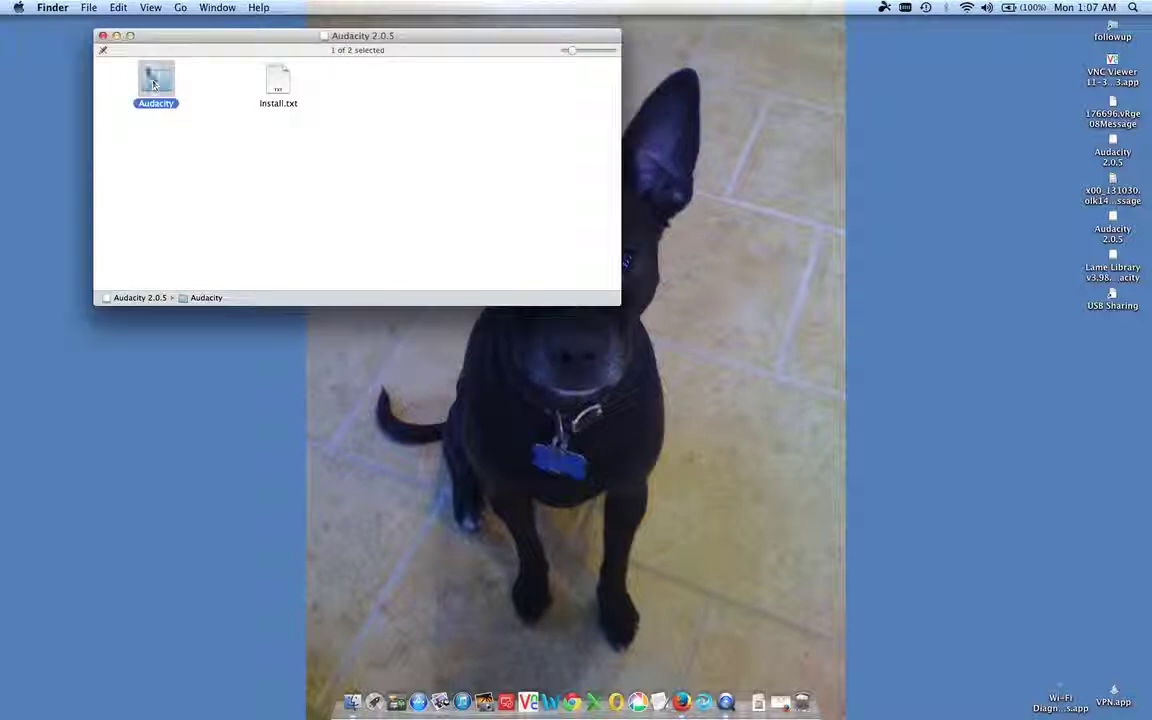
pyautogui.click(102, 35)
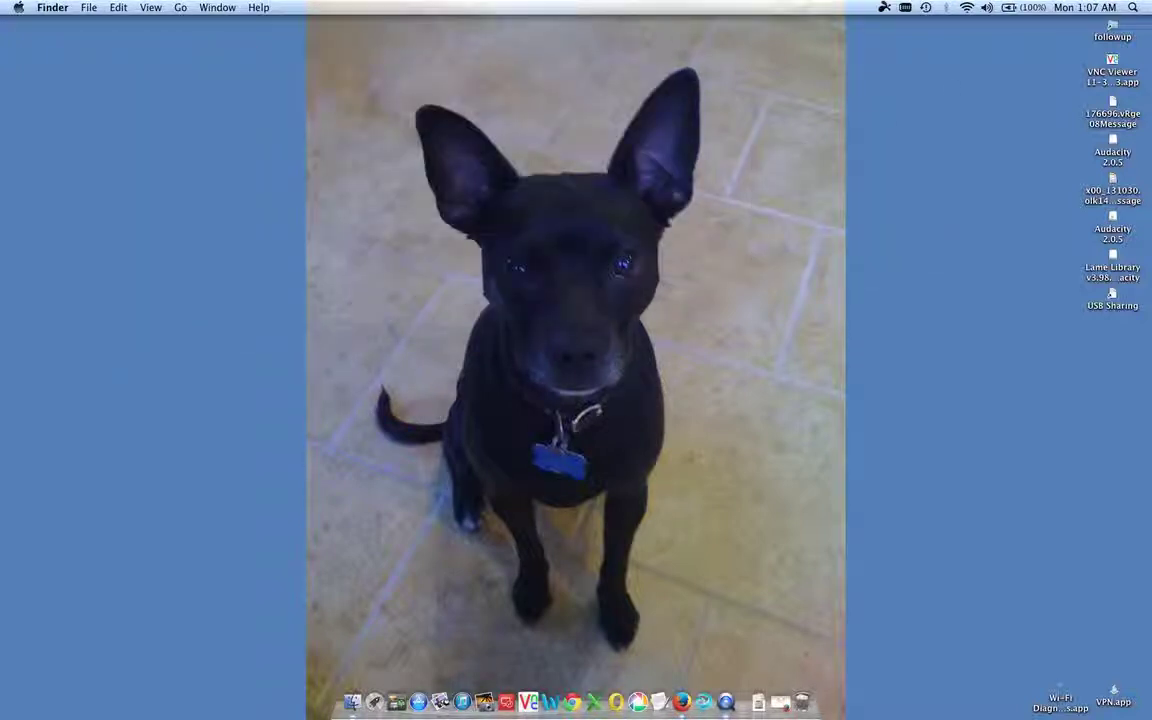
# Reopen the Audacity 2.0.5 disk image, try to copy its Audacity folder into Applications, stop the copy and close the window.
pyautogui.click(1113, 225)
pyautogui.doubleClick(1113, 225)
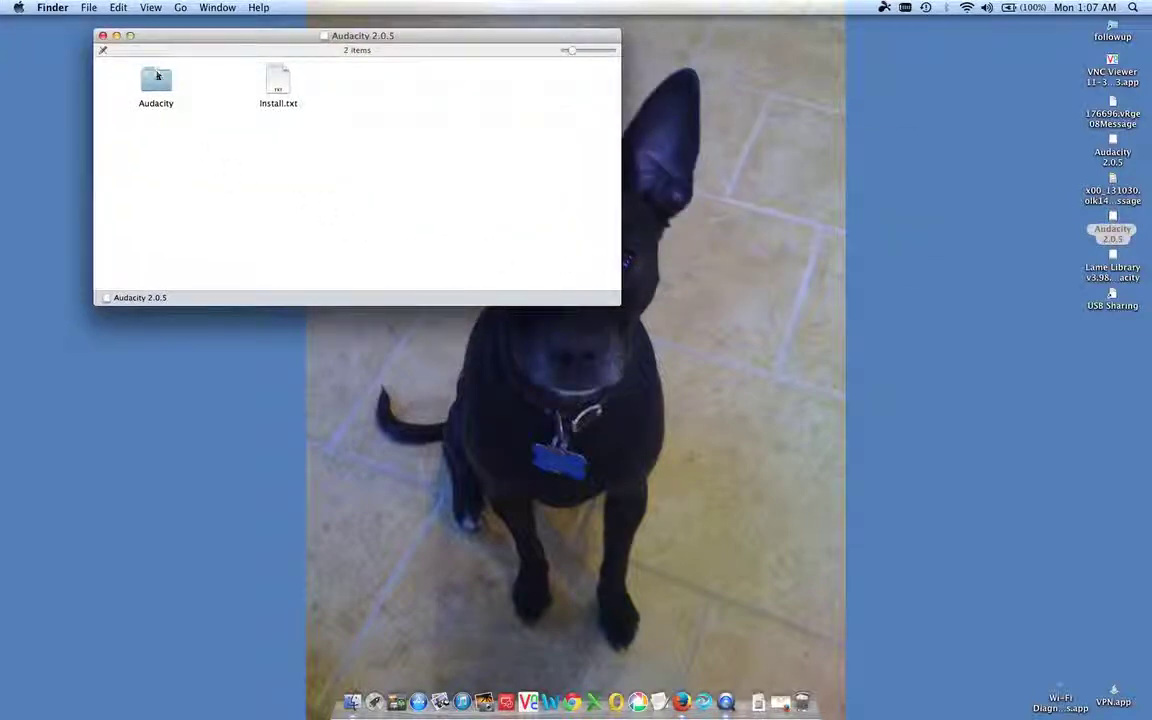
pyautogui.moveTo(157, 75); pyautogui.dragTo(758, 705)
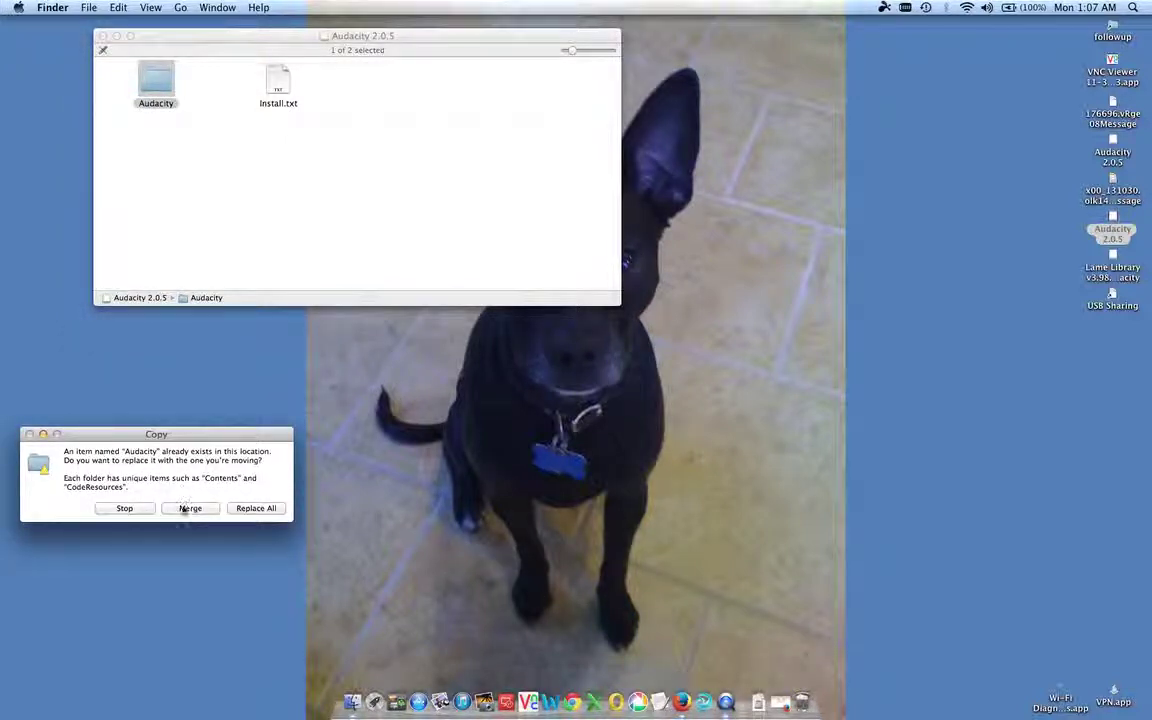
pyautogui.click(124, 509)
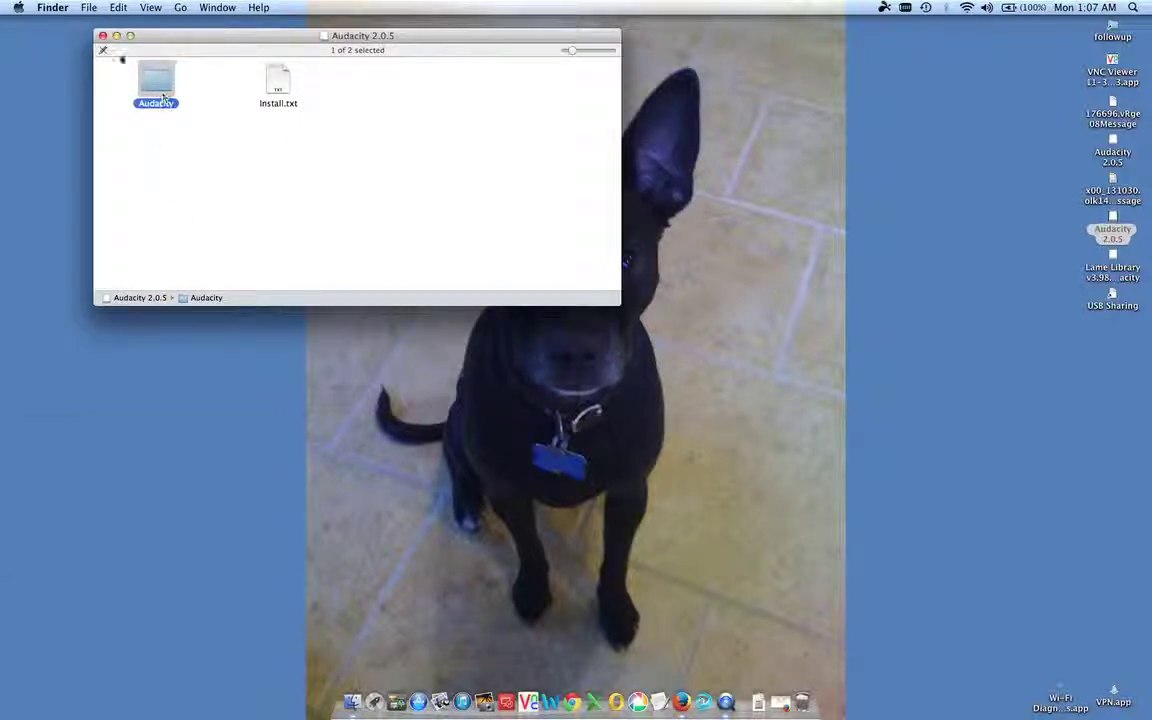
pyautogui.click(102, 36)
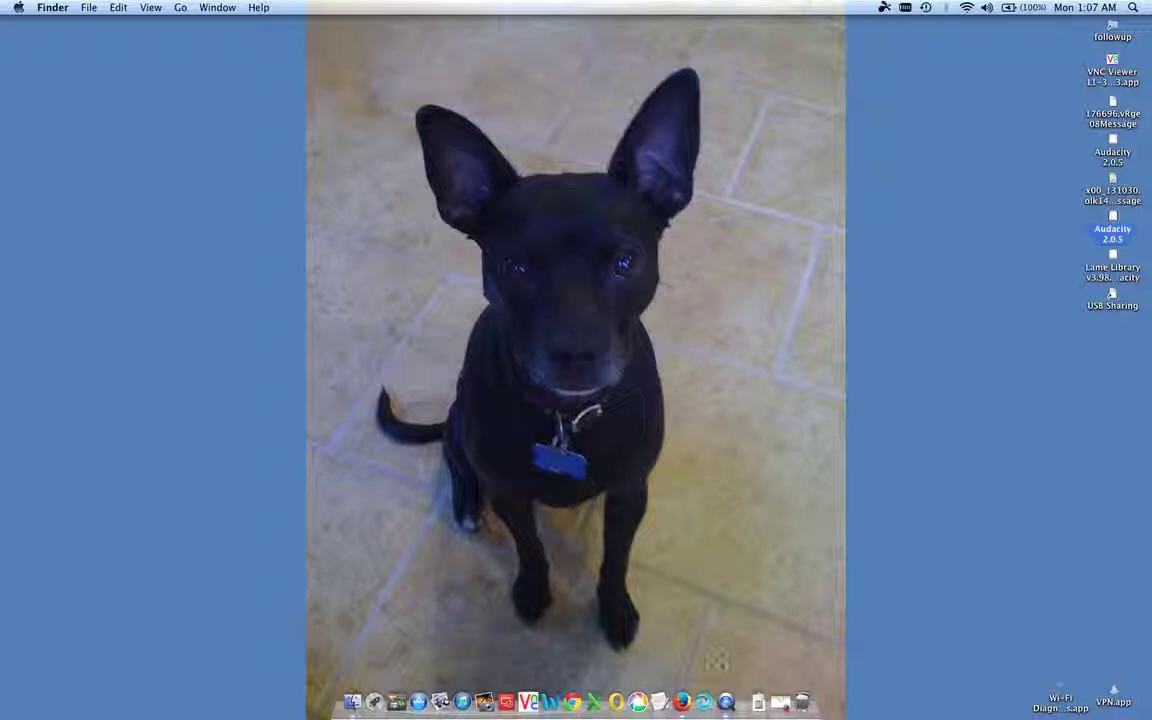
# Quit Firefox.
pyautogui.rightClick(703, 702)
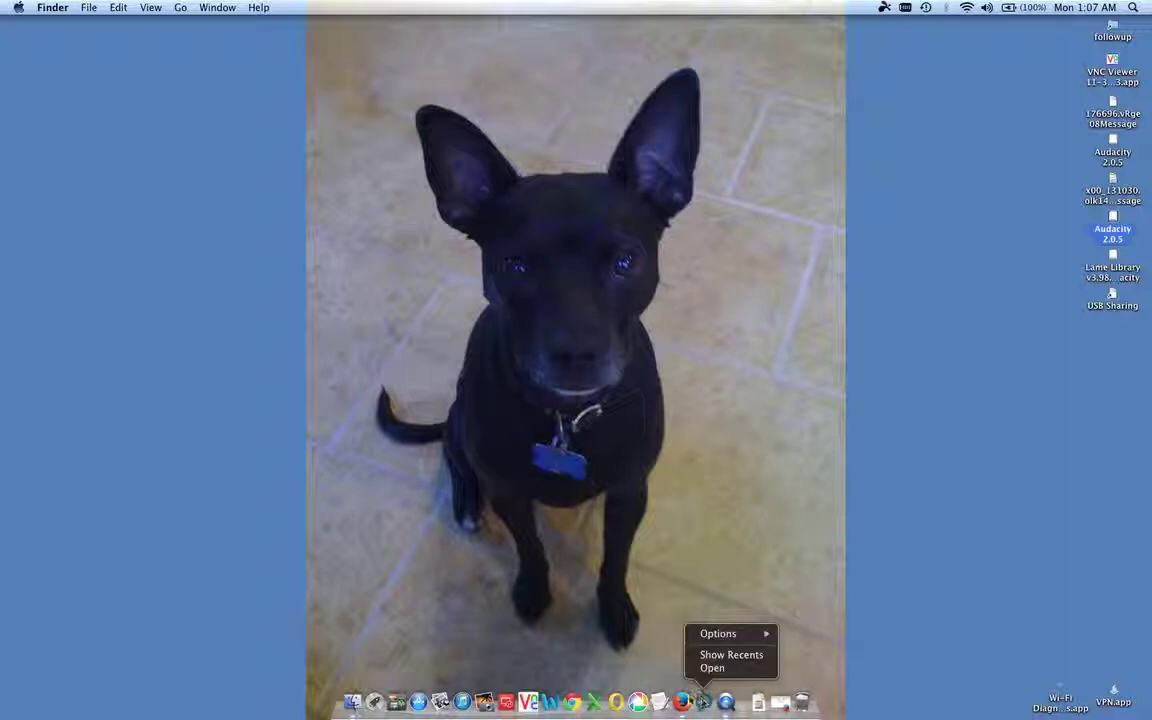
pyautogui.rightClick(681, 702)
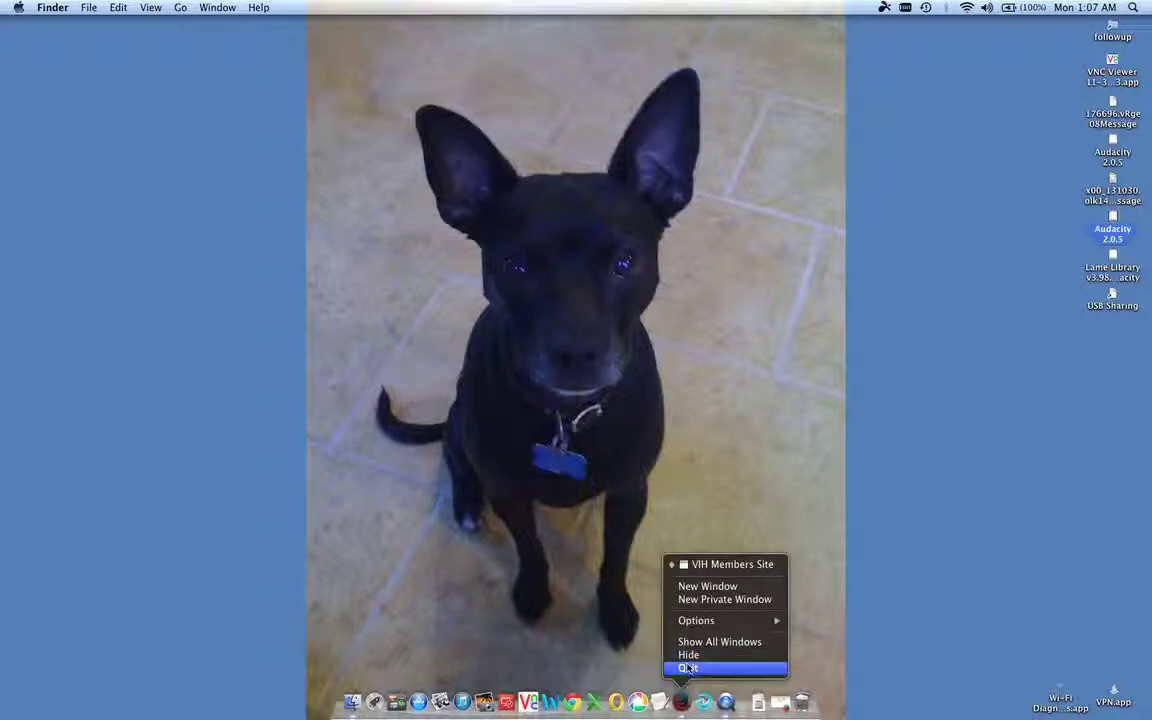
pyautogui.click(687, 668)
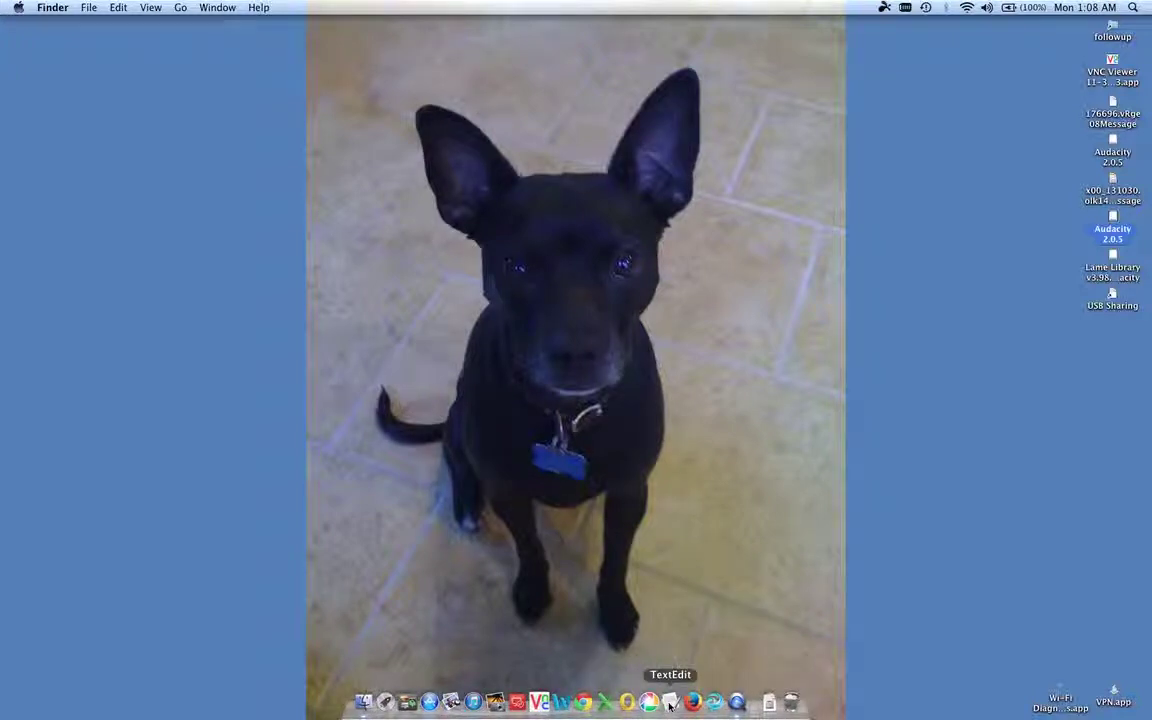
pyautogui.rightClick(670, 703)
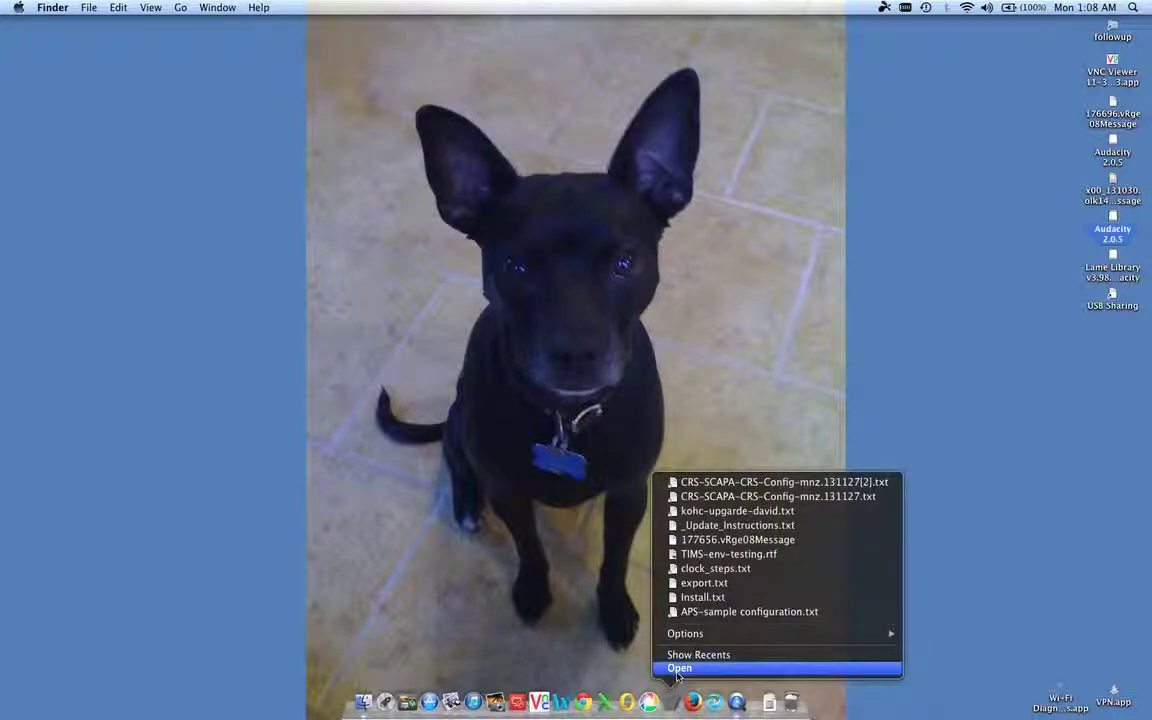
pyautogui.moveTo(627, 705)
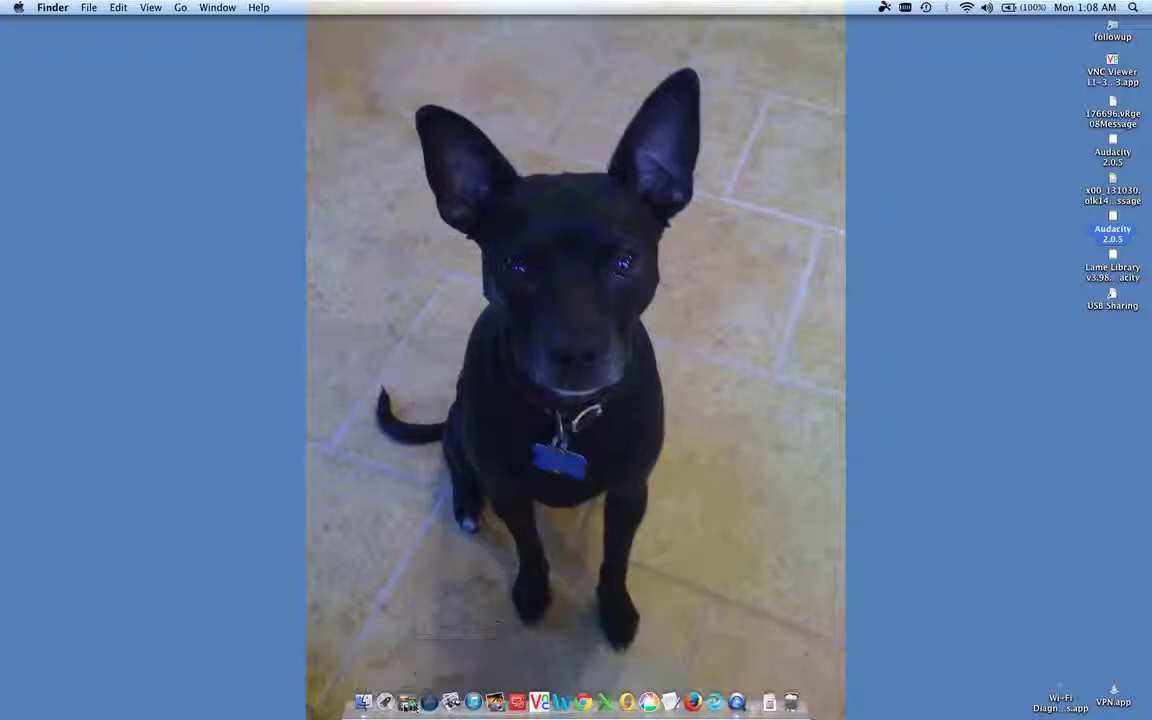
pyautogui.moveTo(408, 702); pyautogui.dragTo(252, 406)
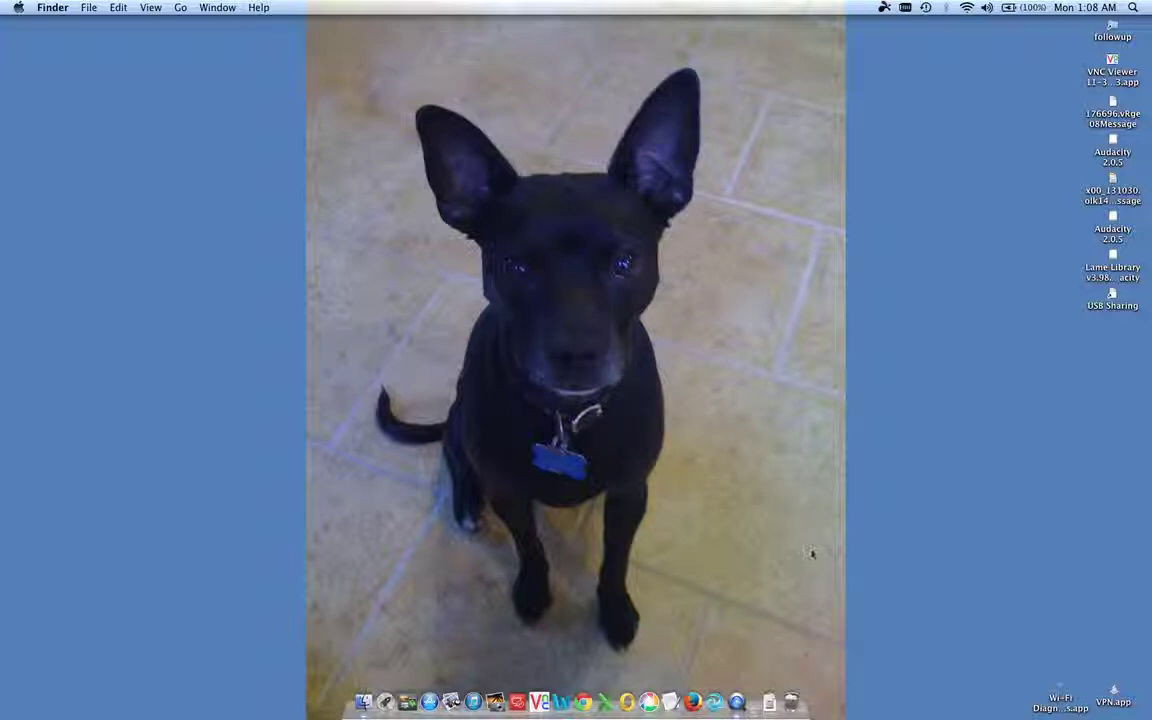
# Launch Audacity.app from the Audacity folder in Applications, approve opening the downloaded application, and bring its window to the front.
pyautogui.click(769, 704)
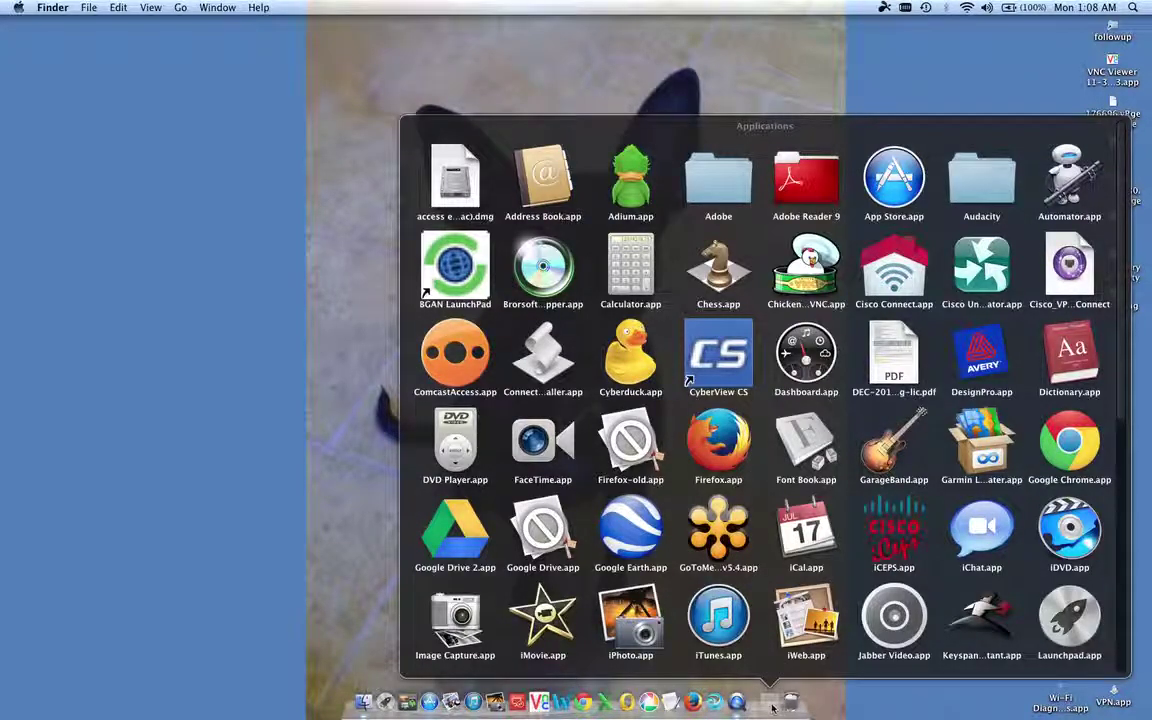
pyautogui.click(984, 189)
pyautogui.click(968, 230)
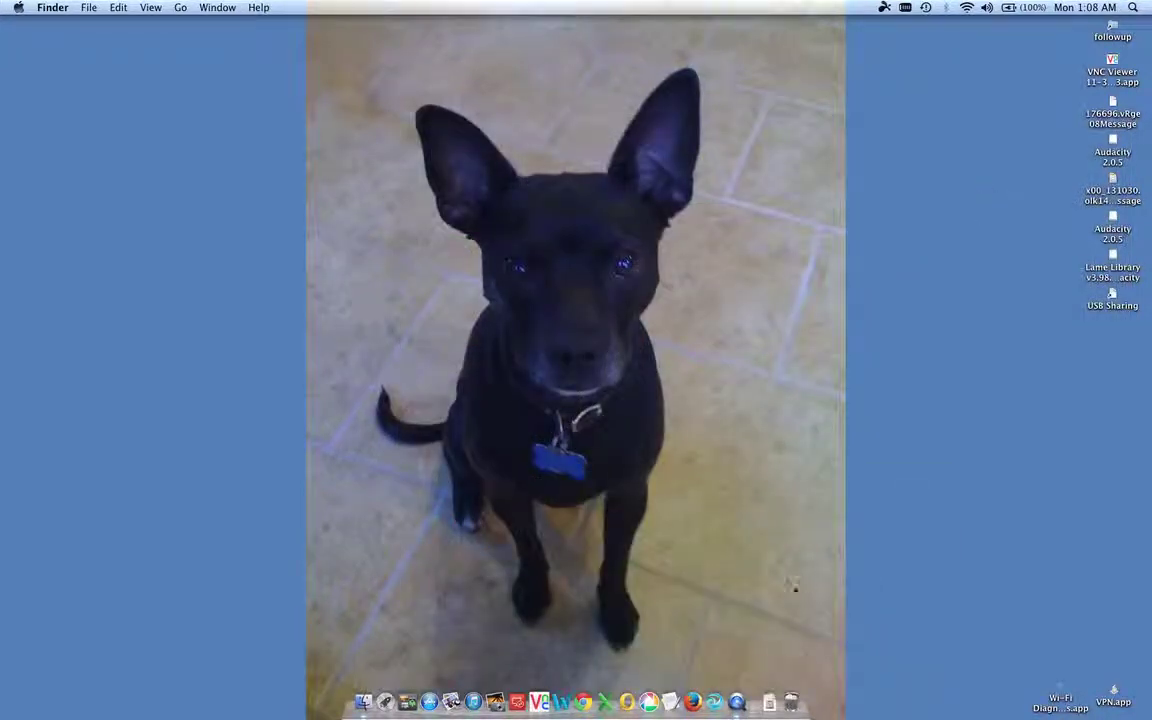
pyautogui.click(769, 704)
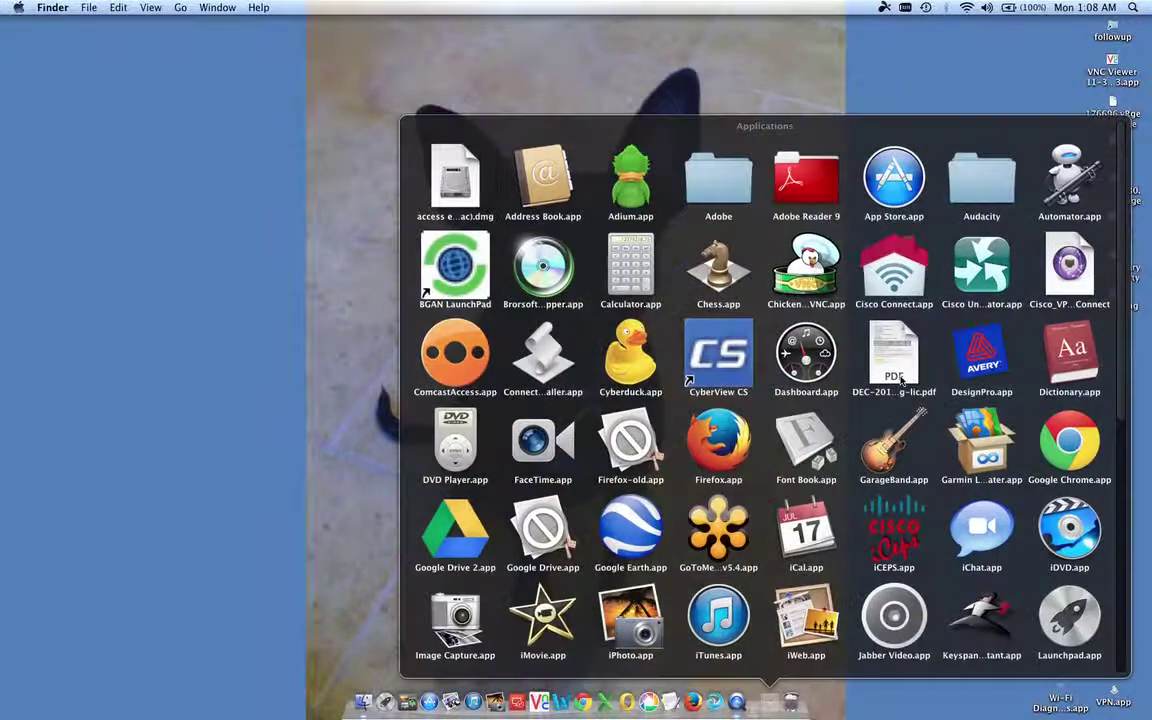
pyautogui.click(1007, 189)
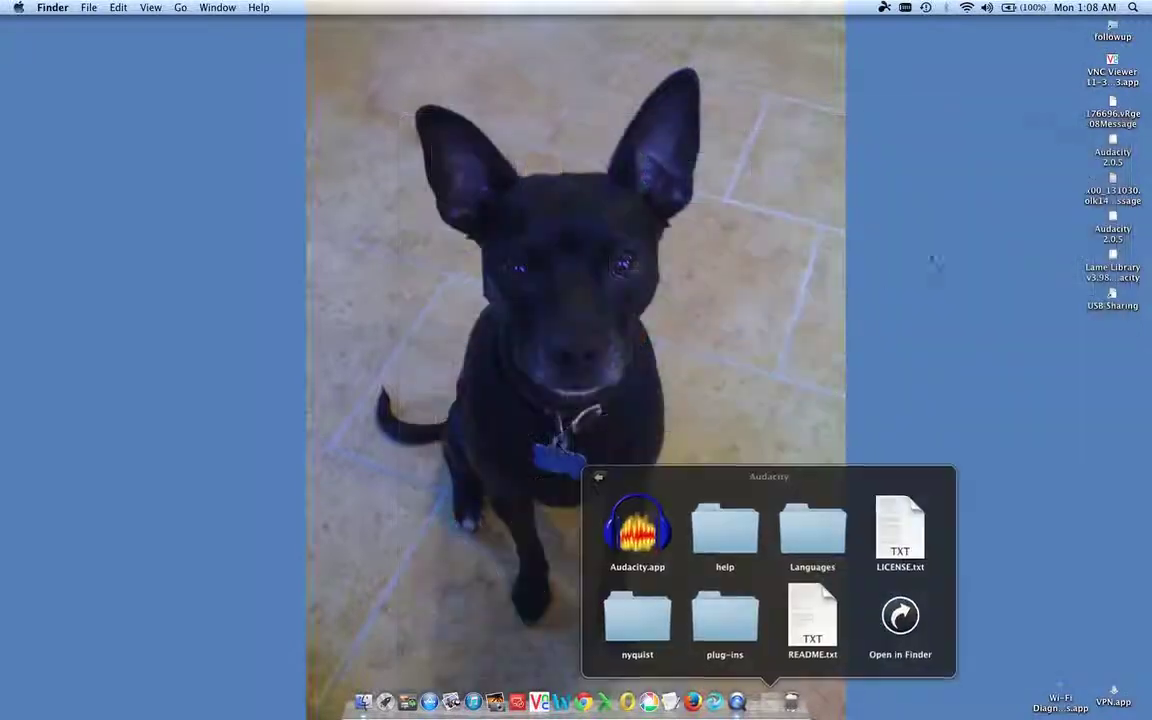
pyautogui.click(637, 536)
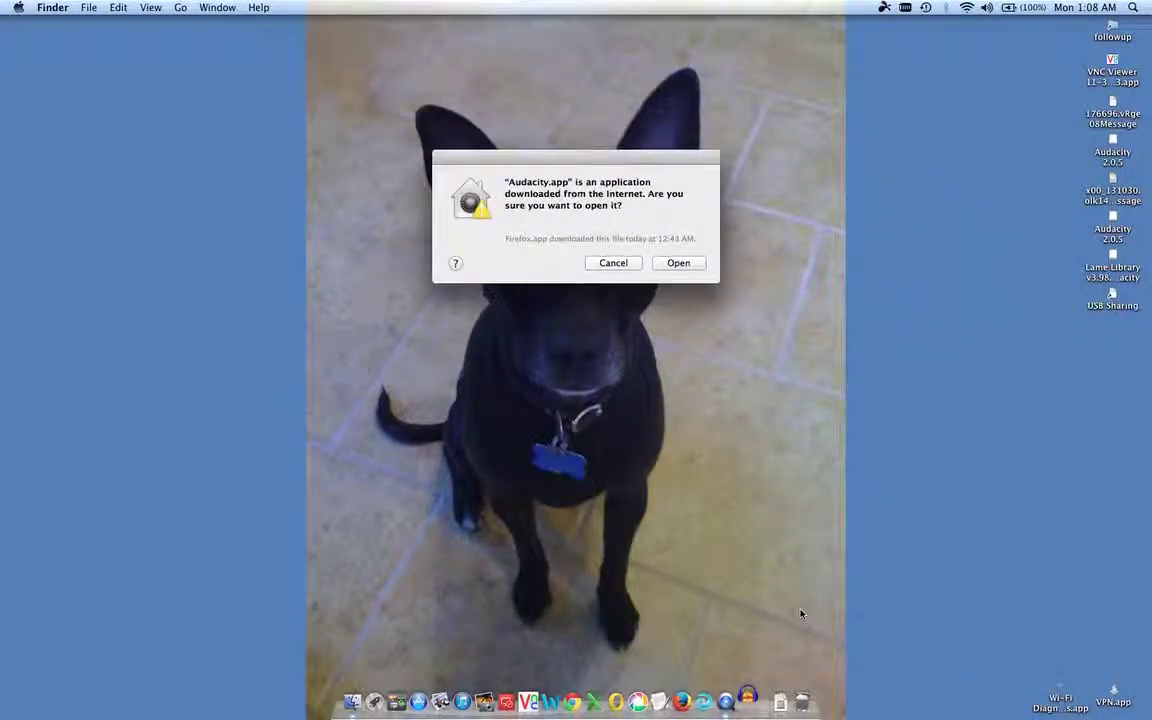
pyautogui.click(681, 264)
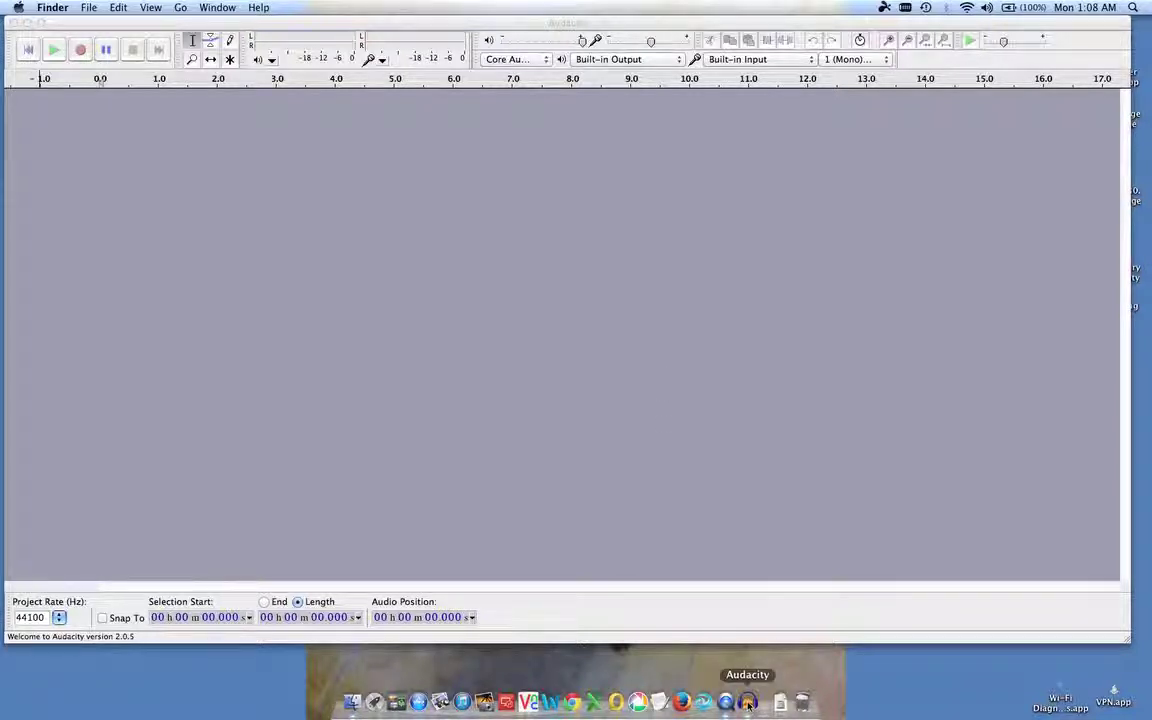
pyautogui.click(88, 8)
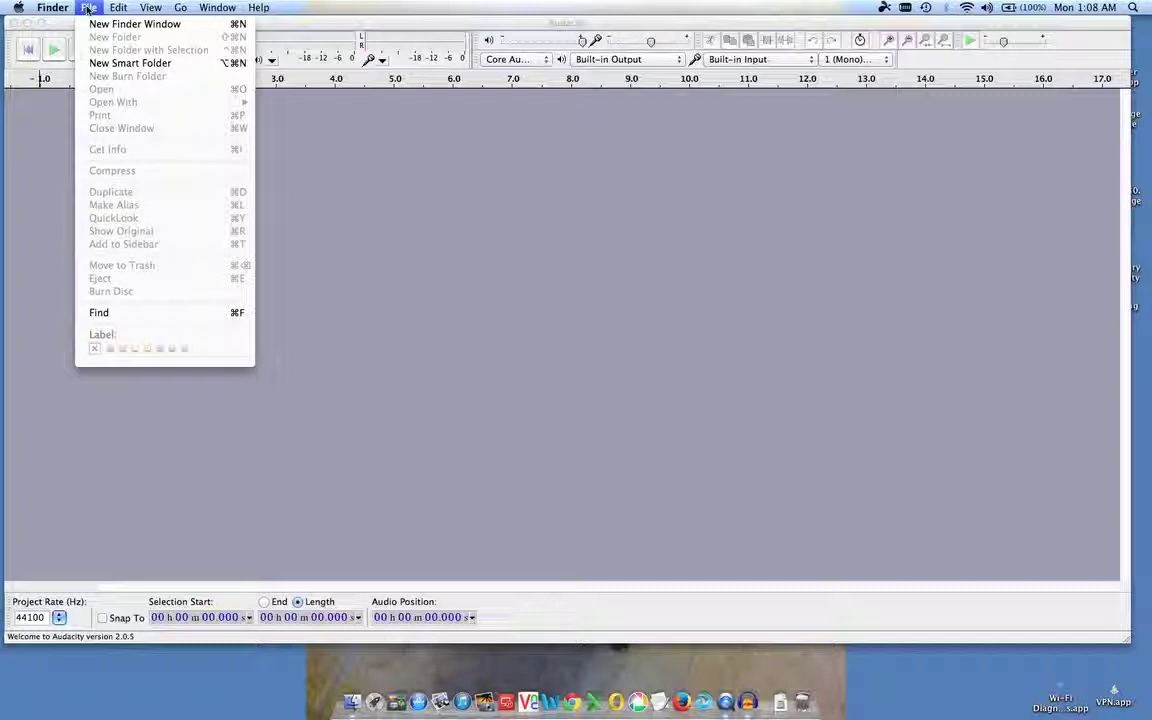
pyautogui.click(345, 267)
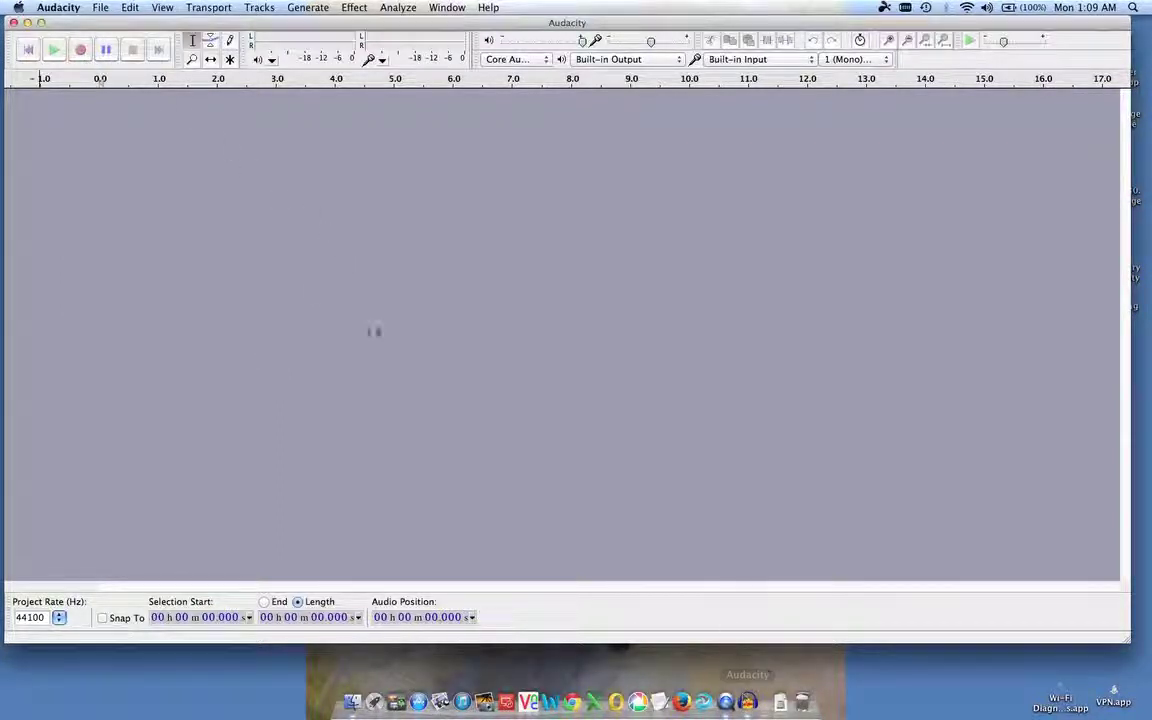
# Try to find the bass track by searching the Music media library for "can" while opening an audio file, and cancel the dialog.
pyautogui.click(101, 9)
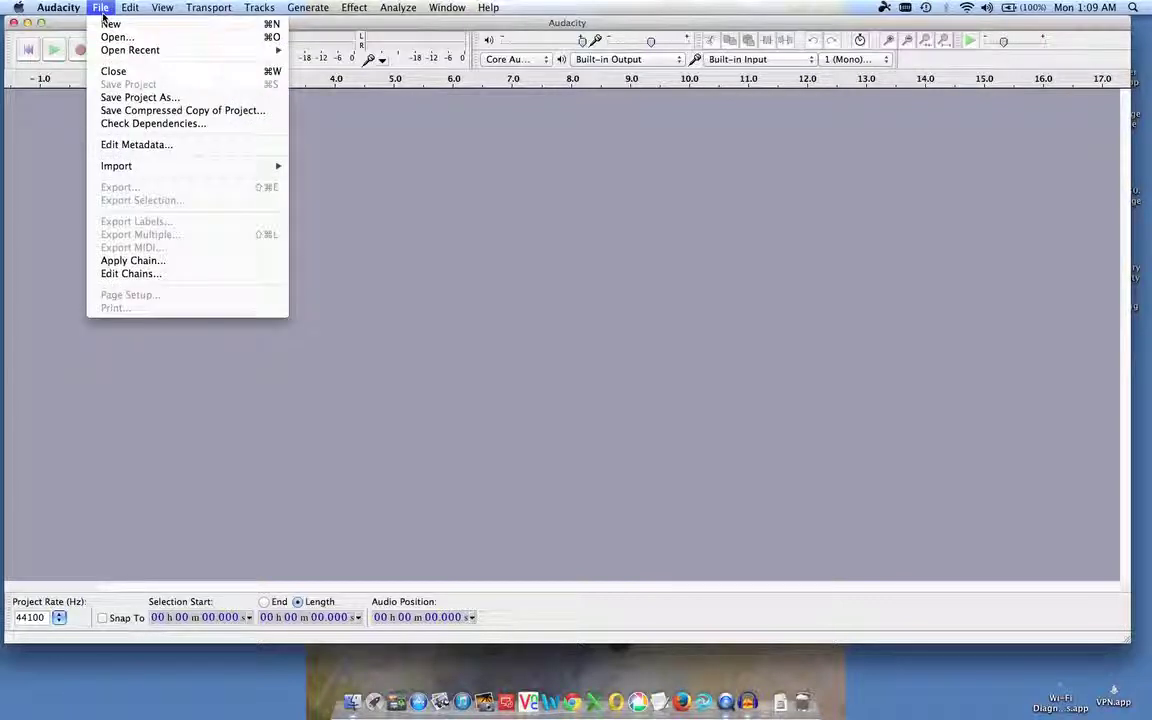
pyautogui.click(113, 38)
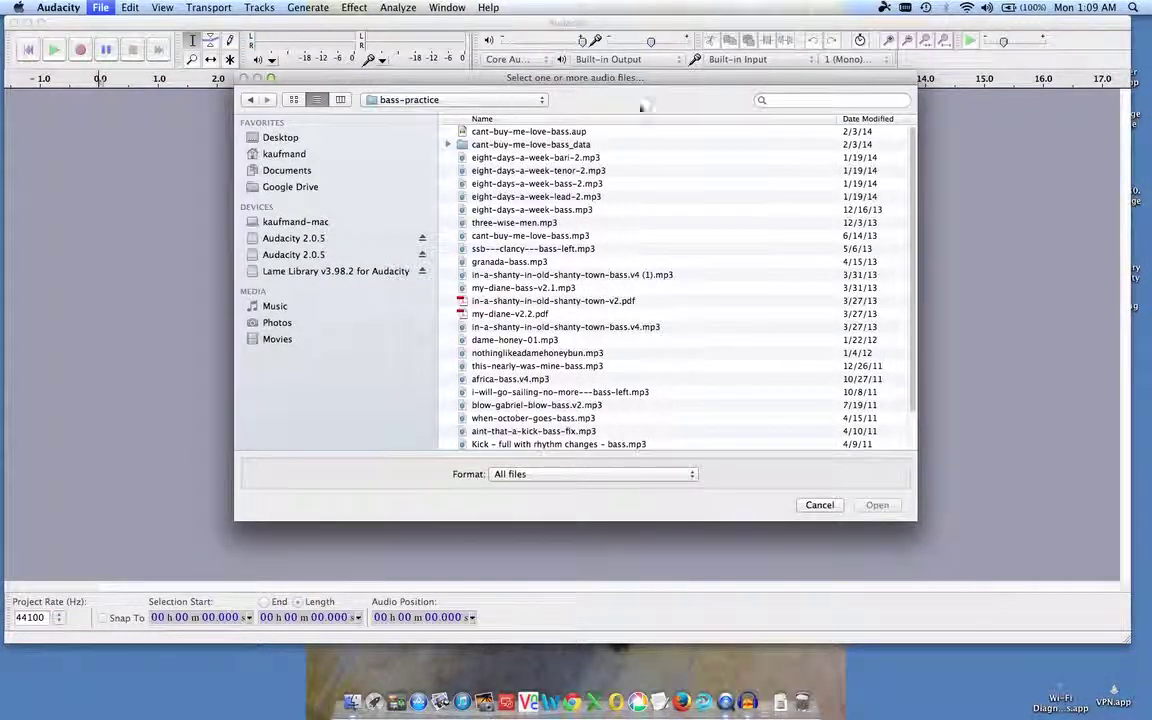
pyautogui.click(275, 307)
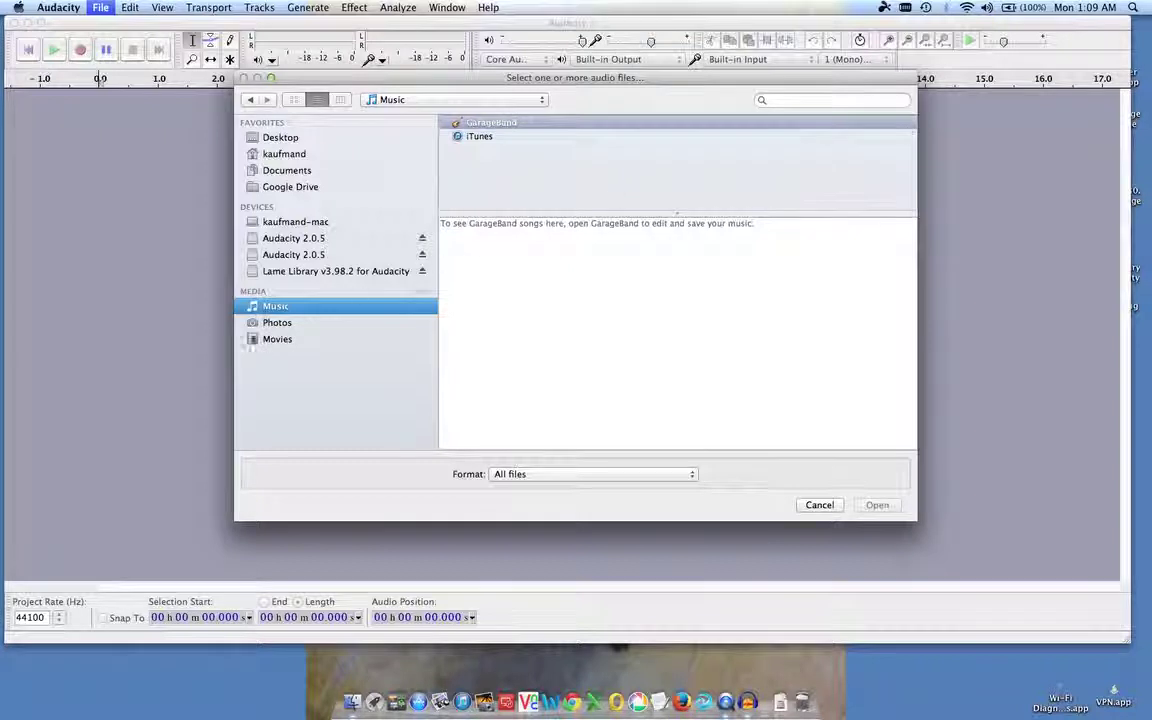
pyautogui.click(802, 101)
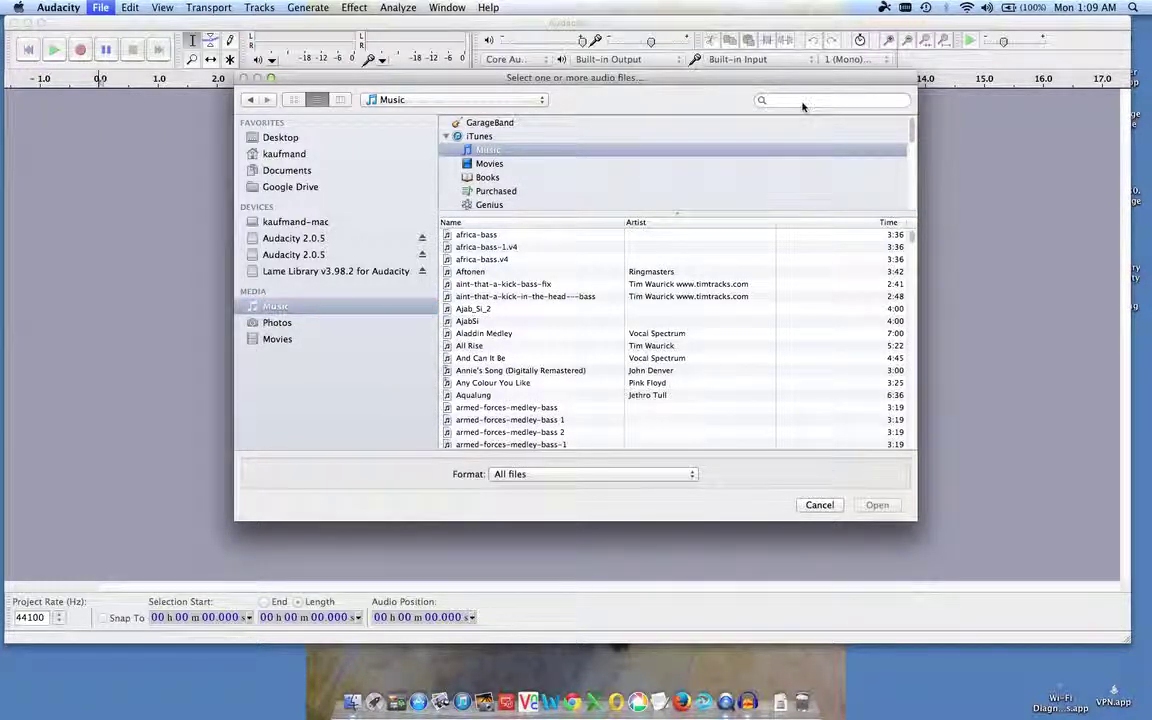
pyautogui.write('c')
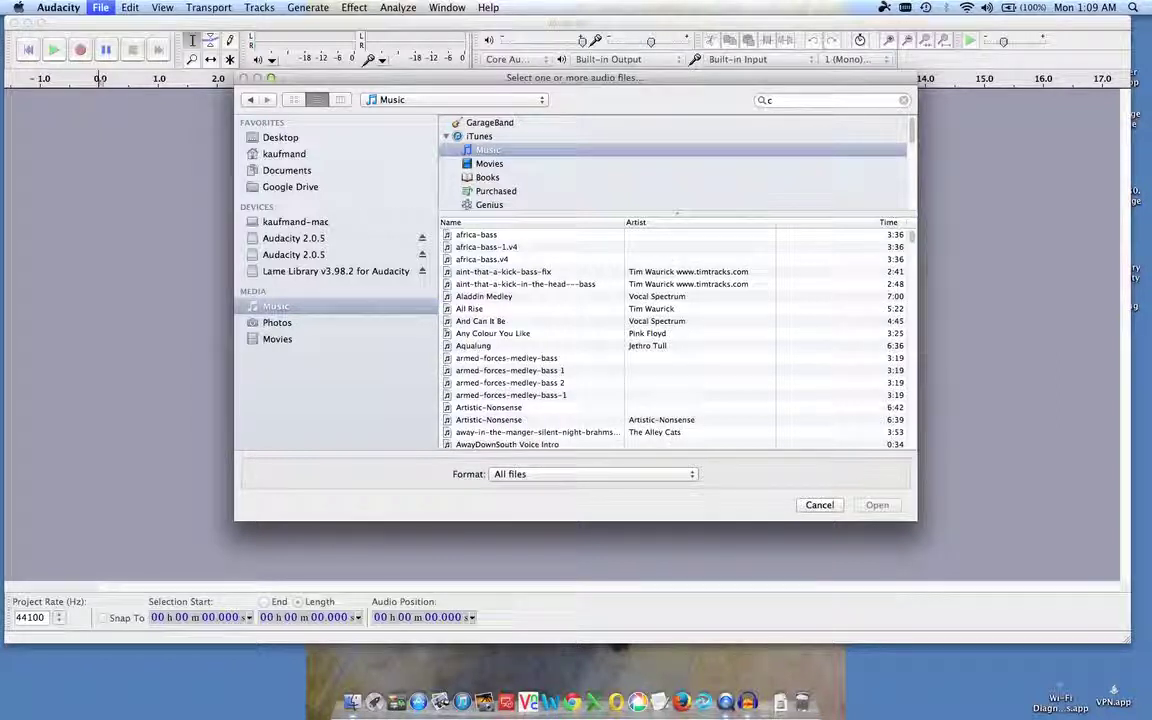
pyautogui.write('an')
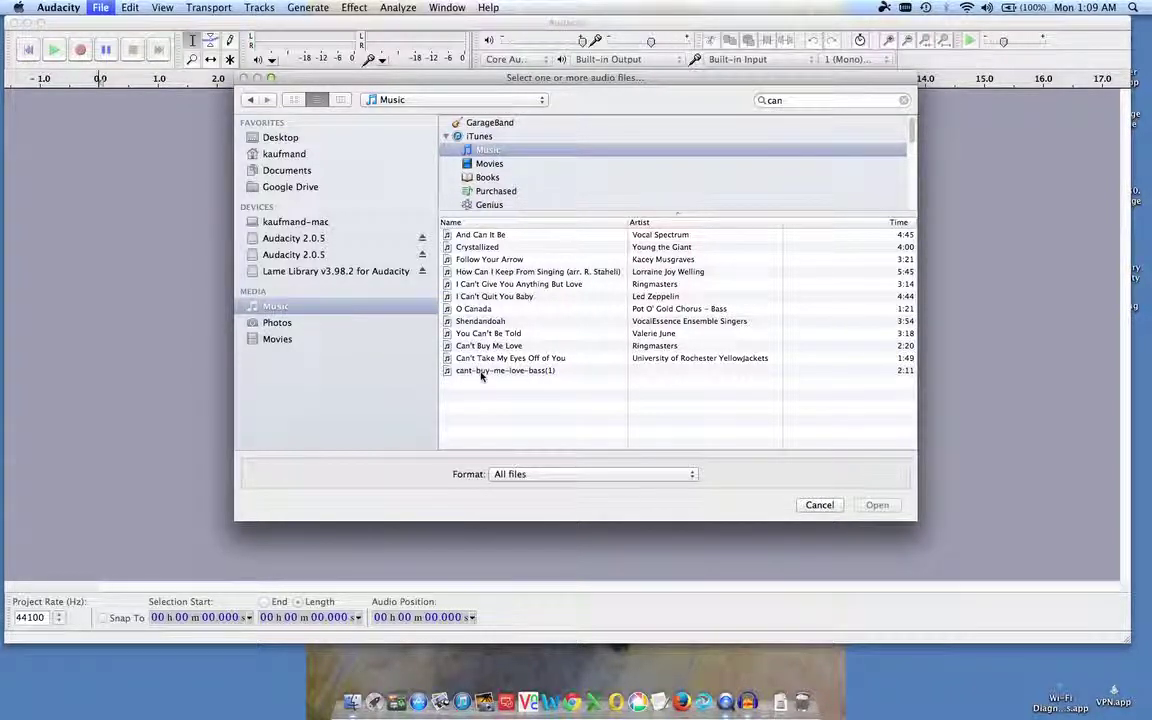
pyautogui.click(819, 505)
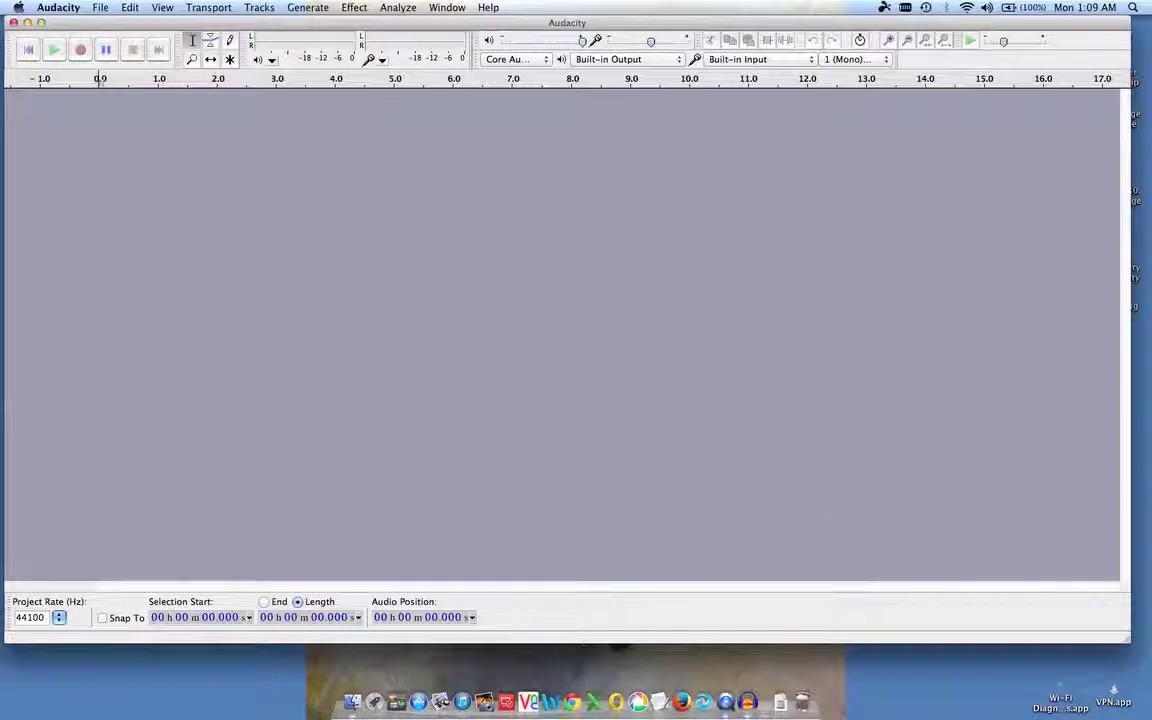
# Start opening an audio file again and go to the Music folder on disk instead of the media library.
pyautogui.click(101, 9)
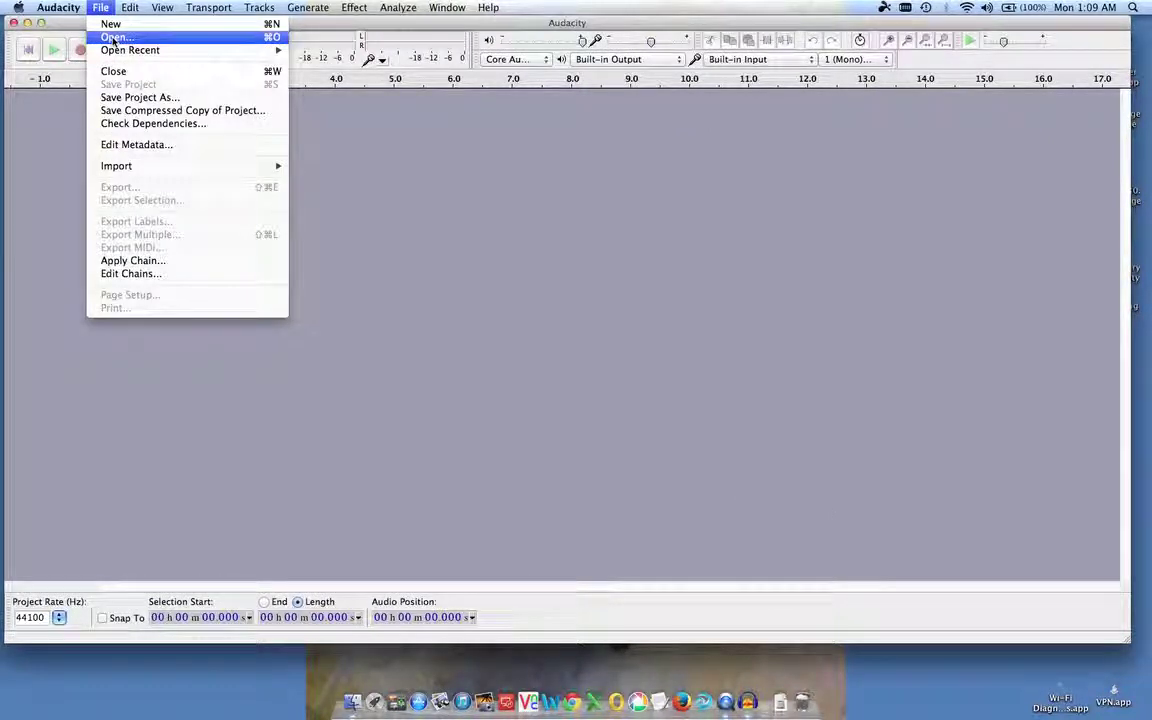
pyautogui.click(115, 38)
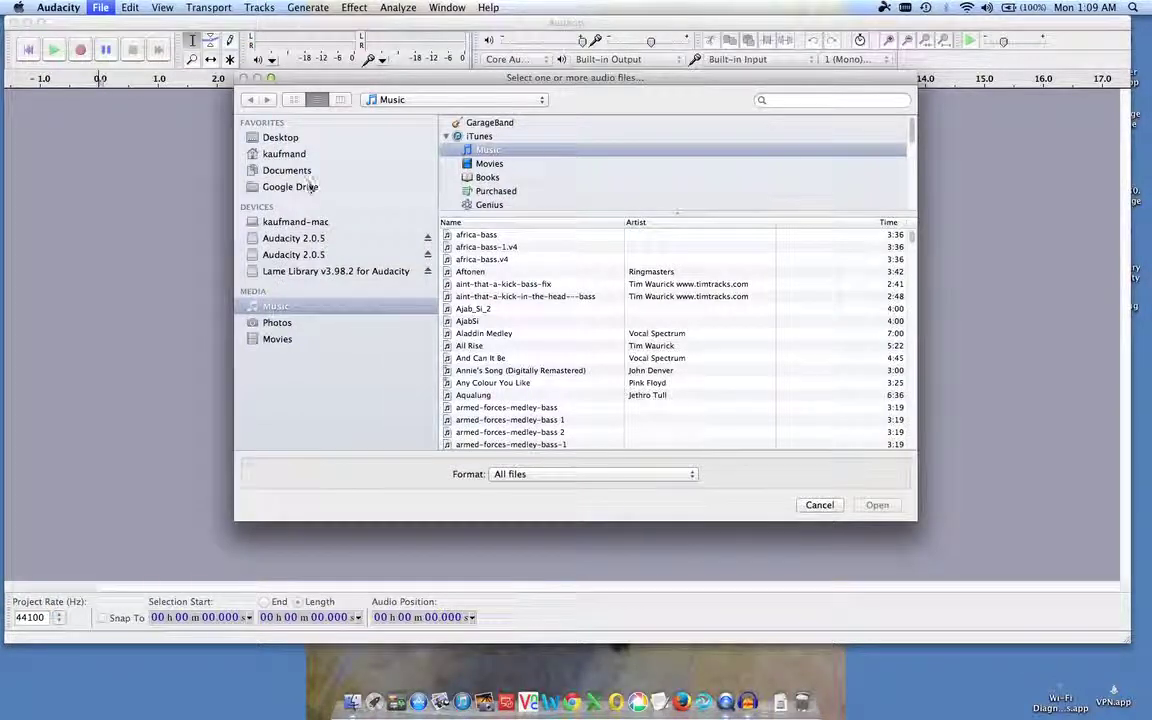
pyautogui.click(256, 155)
pyautogui.click(503, 100)
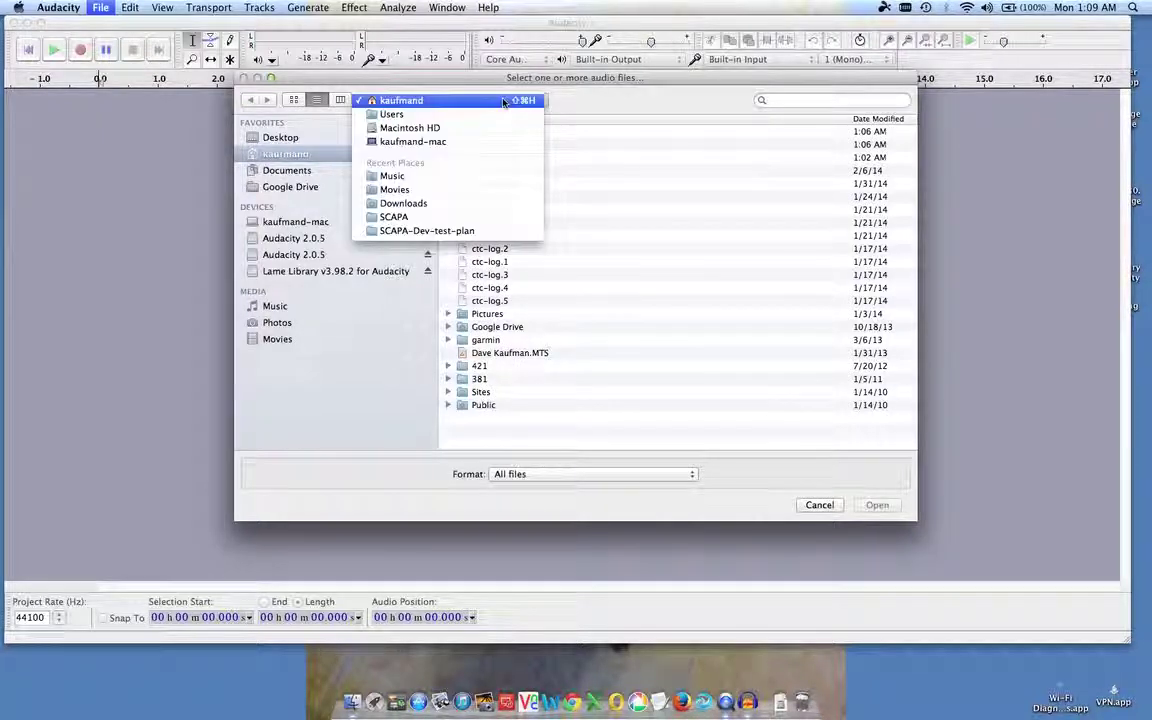
pyautogui.click(397, 179)
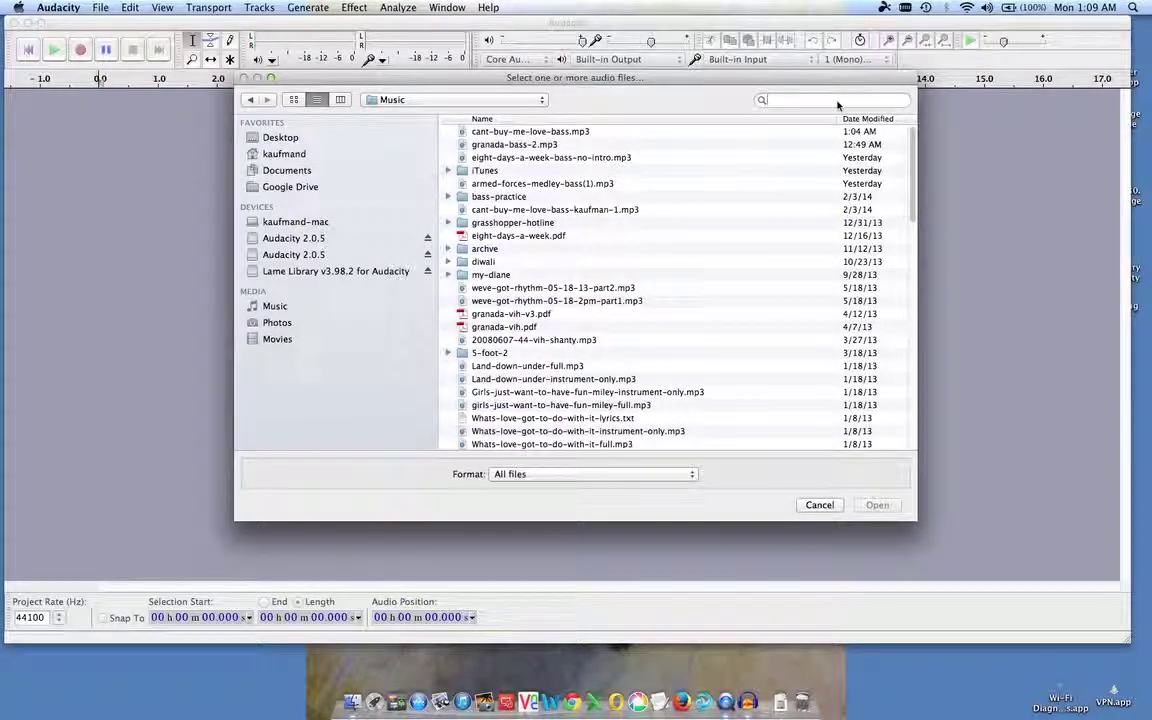
# Search for "cant" and open cant-buy-me-love-bass.mp3 from the results in Audacity.
pyautogui.write('can')
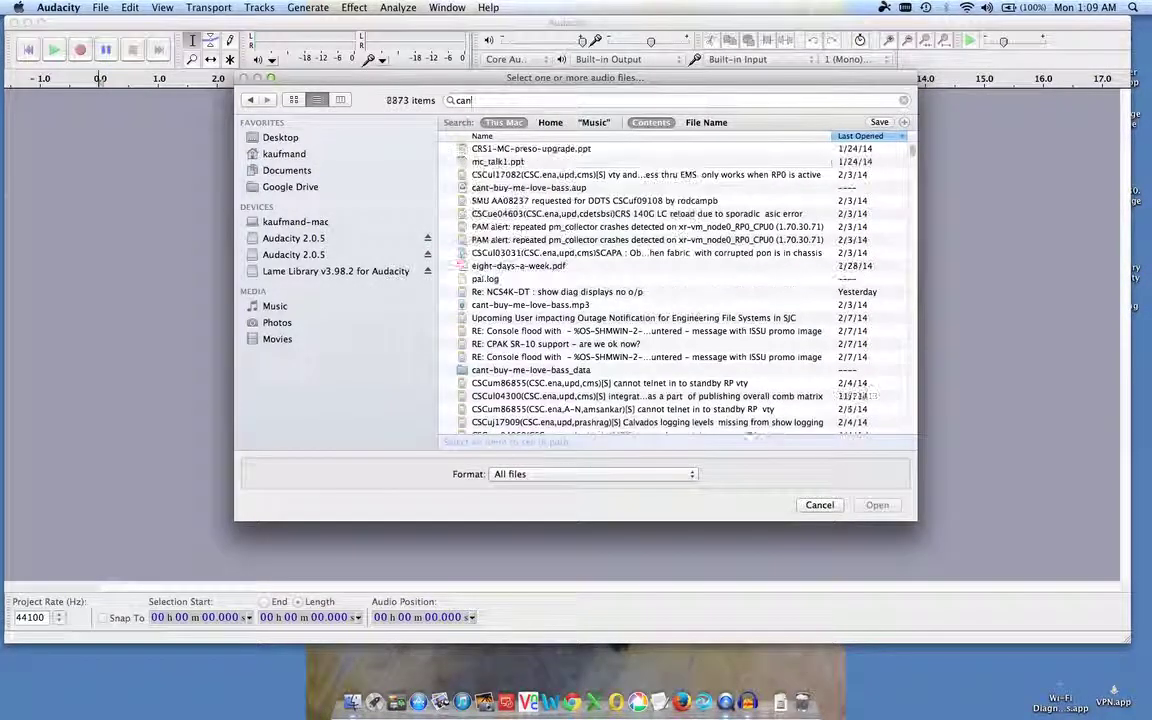
pyautogui.write('t')
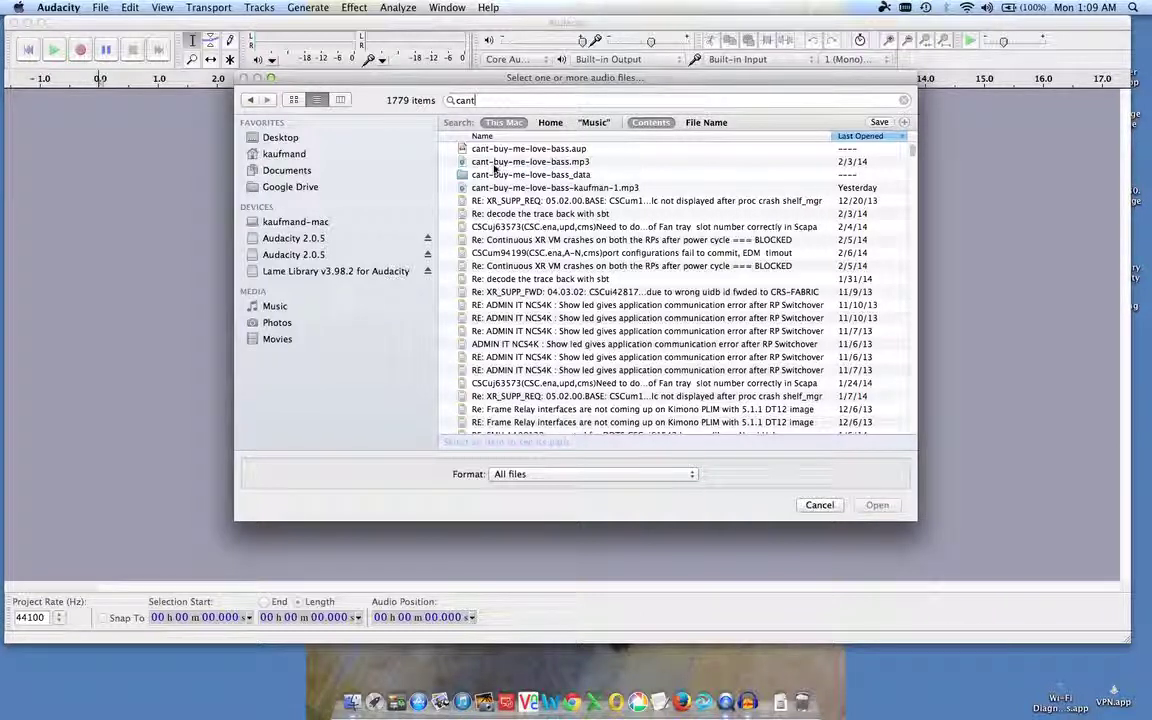
pyautogui.click(494, 163)
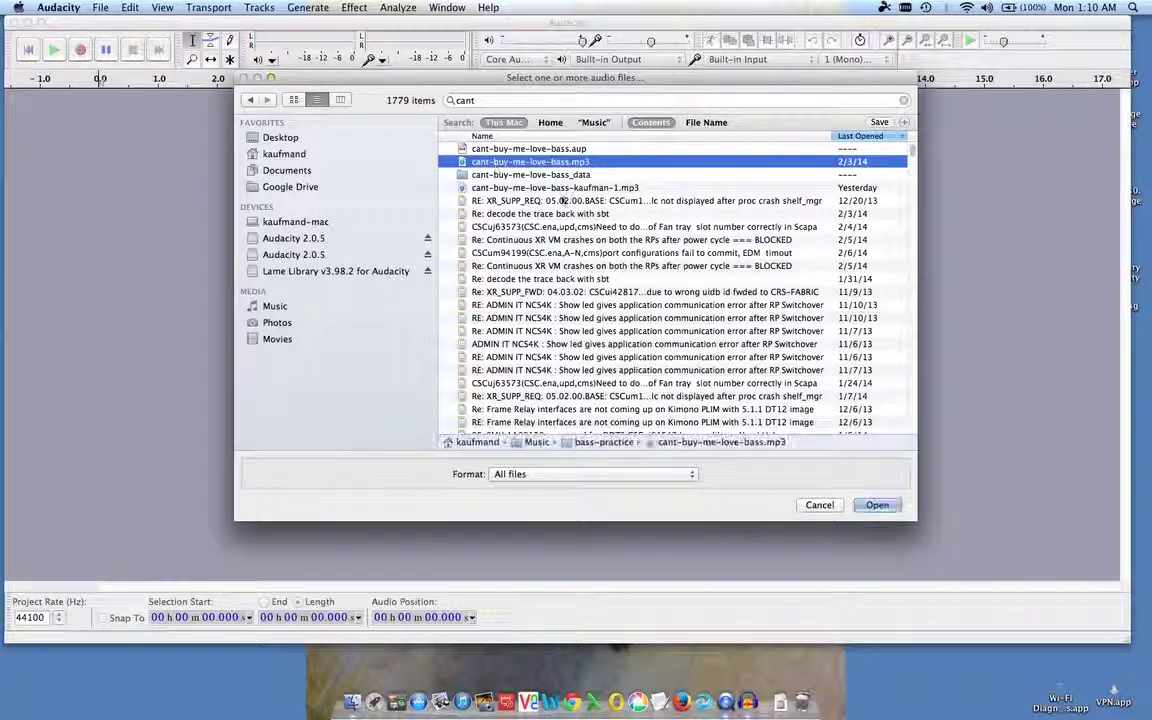
pyautogui.click(876, 505)
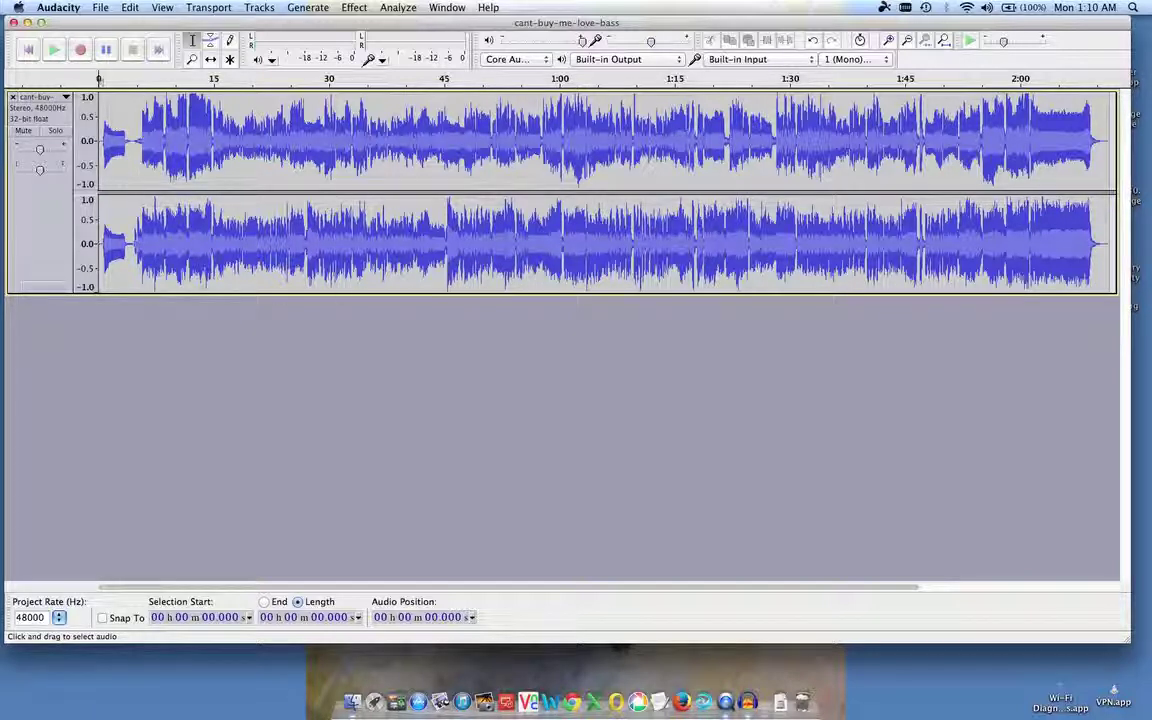
# Select the stereo song track and split it into separate left-channel and right-channel tracks.
pyautogui.click(40, 258)
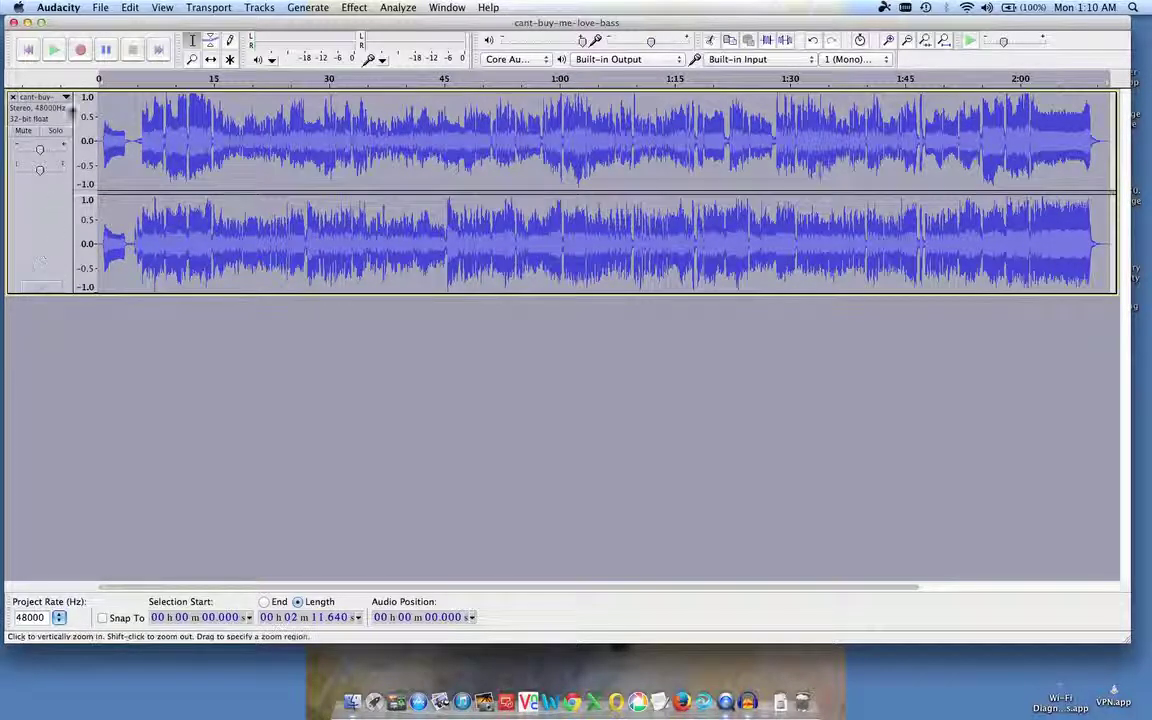
pyautogui.click(66, 98)
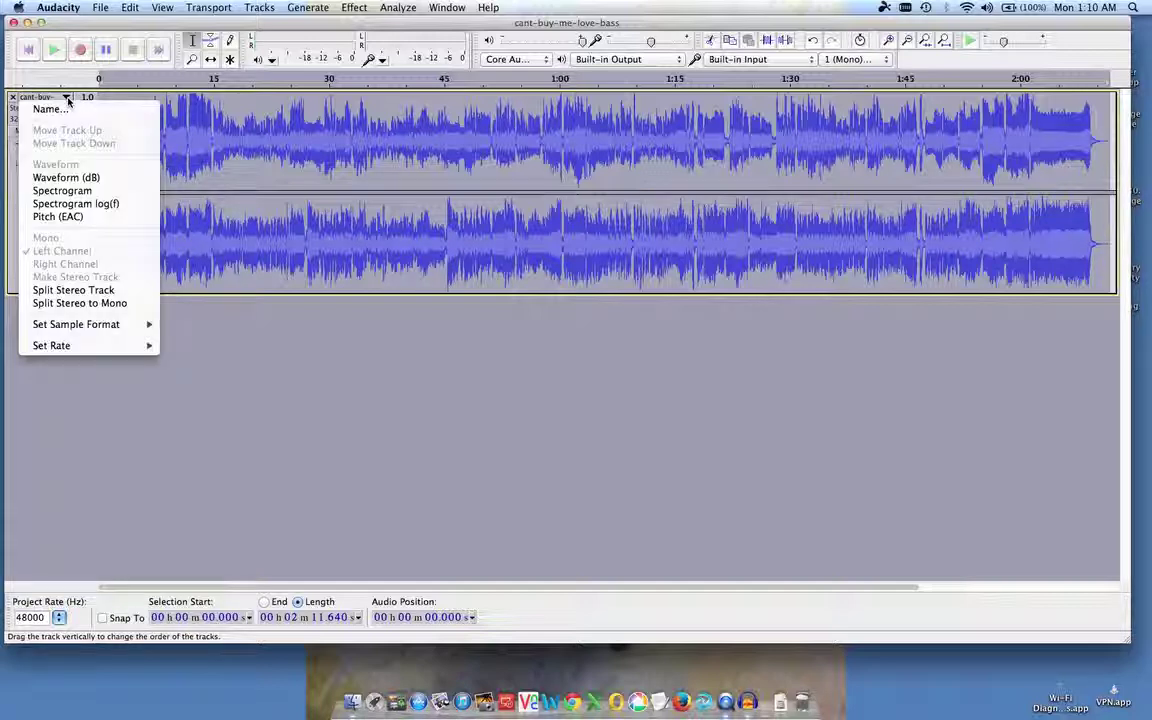
pyautogui.click(70, 289)
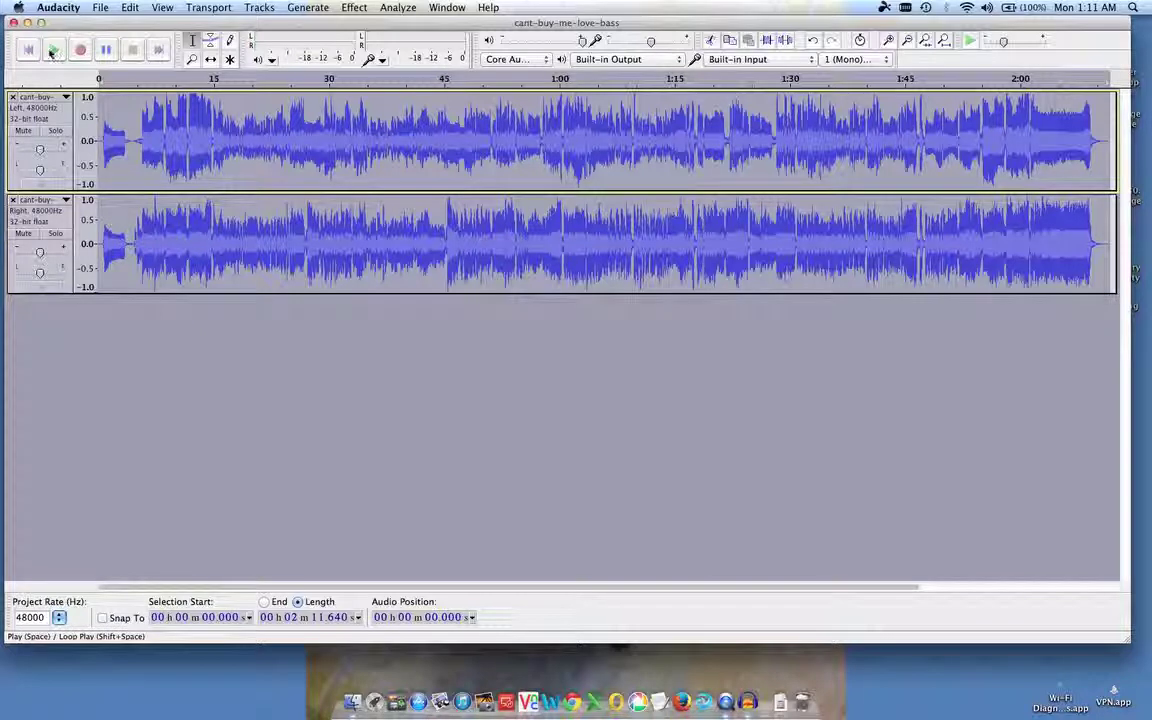
# Play the song and listen to the left and right channels separately by muting the other one, and stop playback.
pyautogui.click(52, 50)
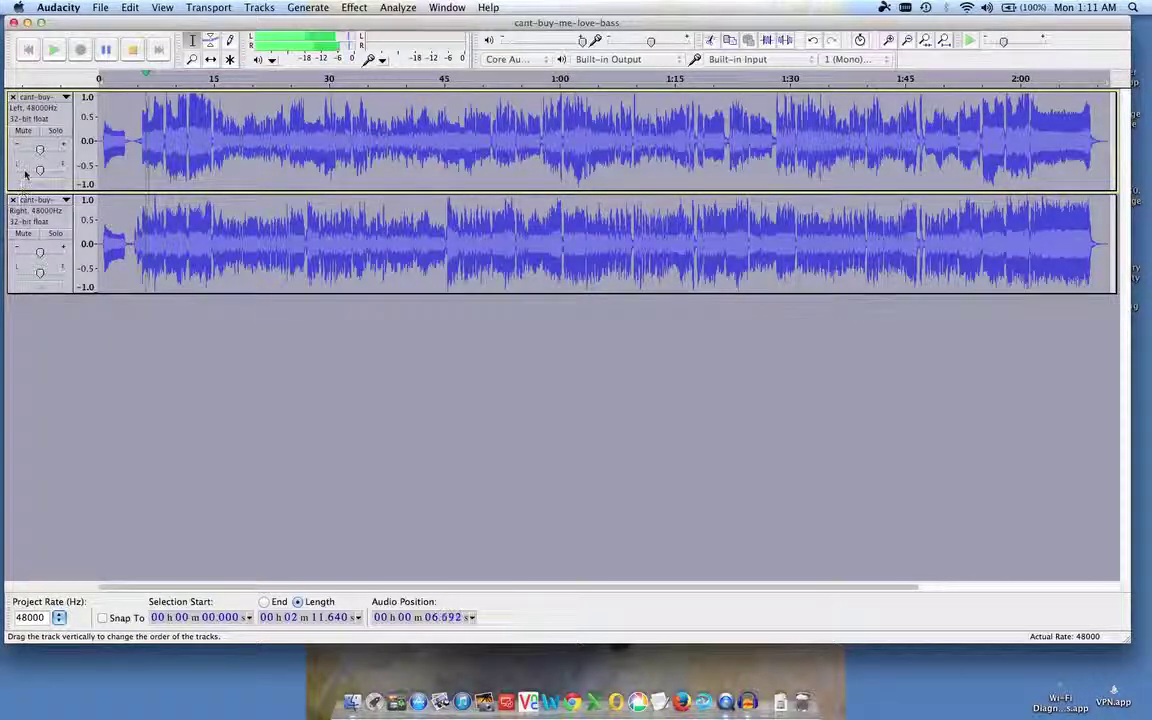
pyautogui.click(23, 233)
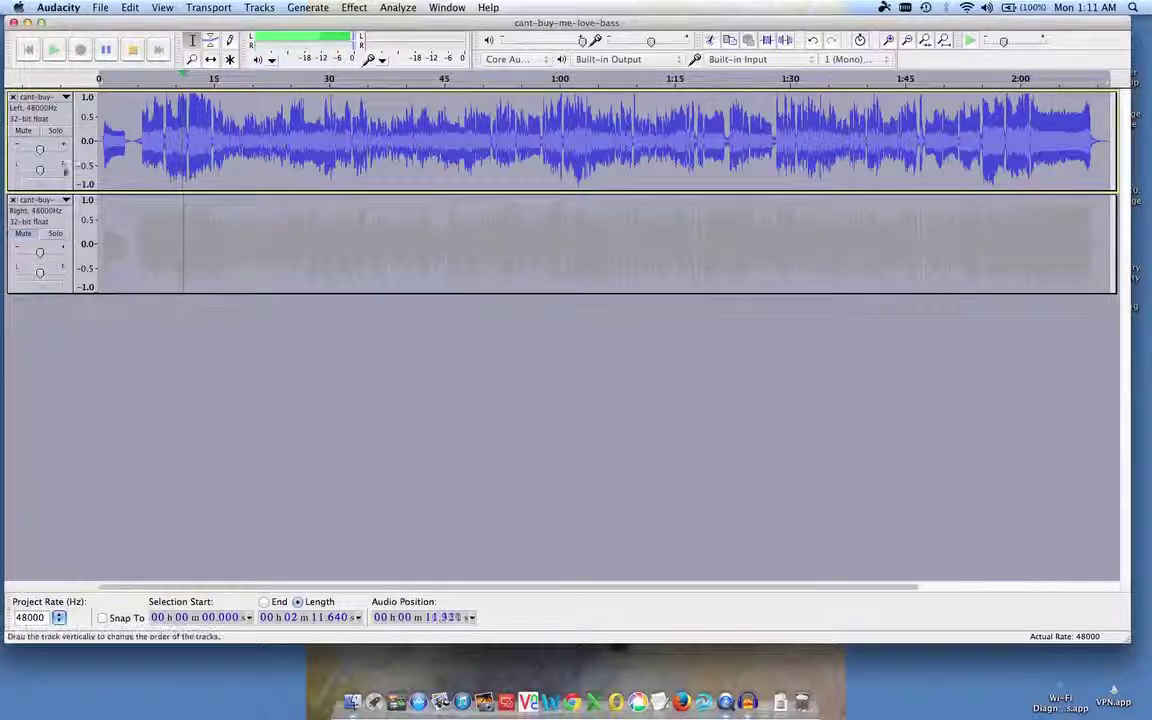
pyautogui.click(23, 130)
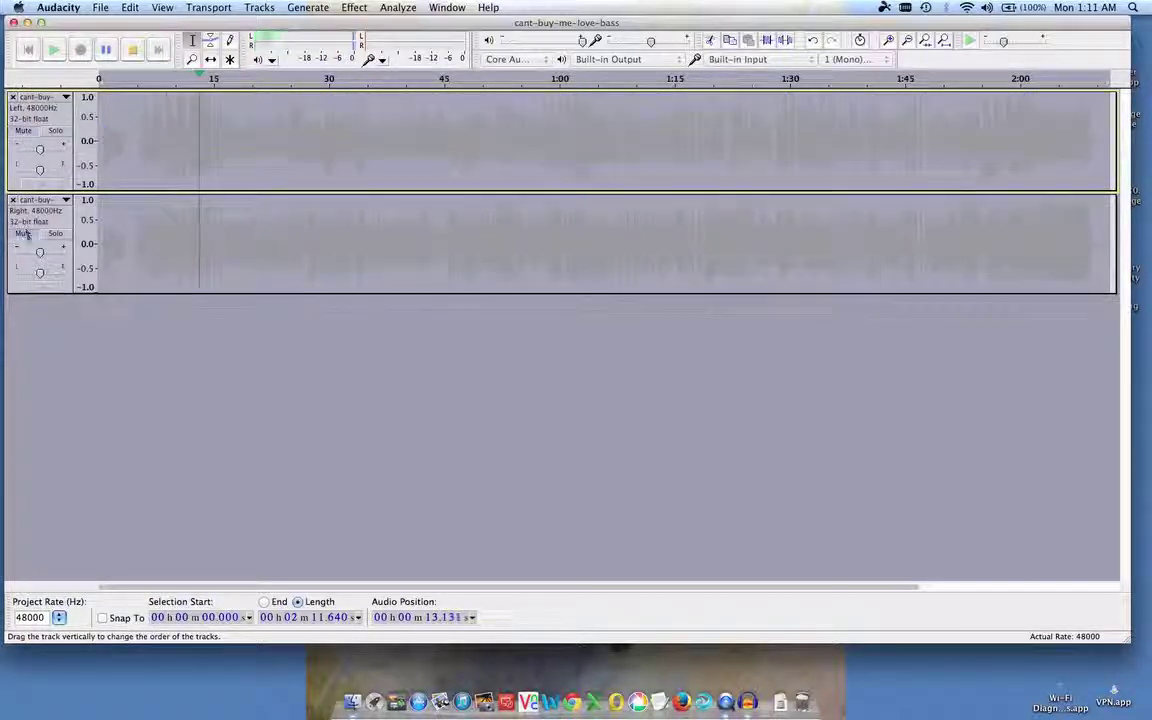
pyautogui.click(23, 233)
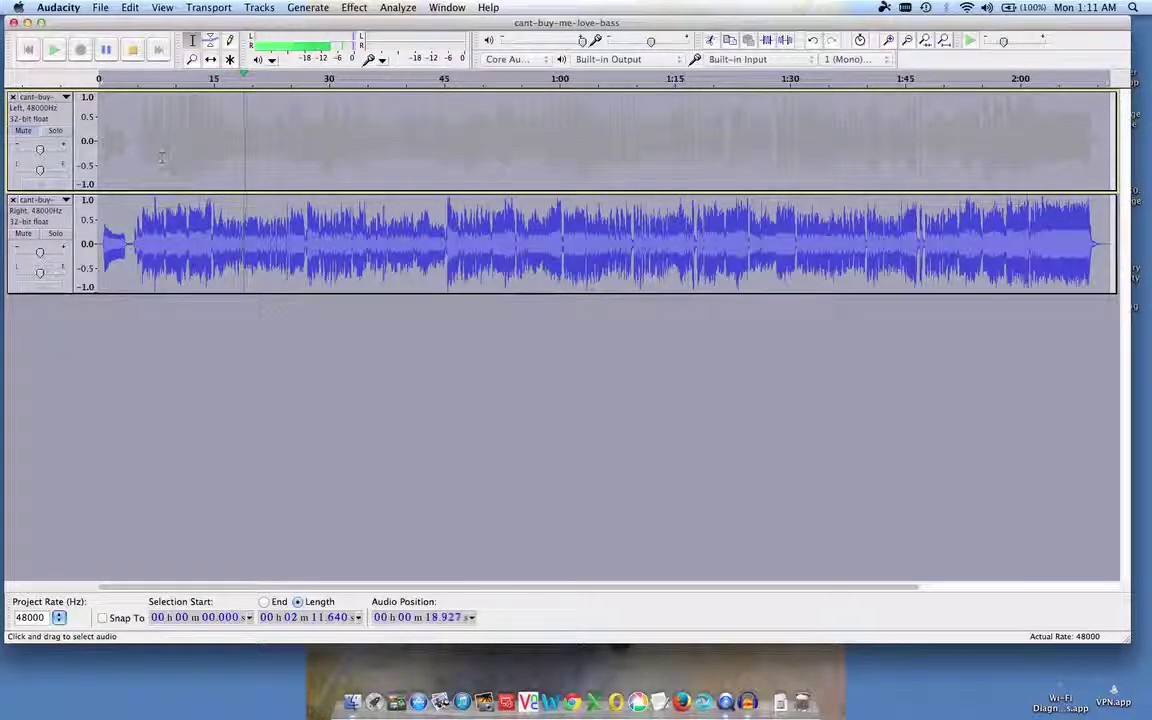
pyautogui.click(132, 49)
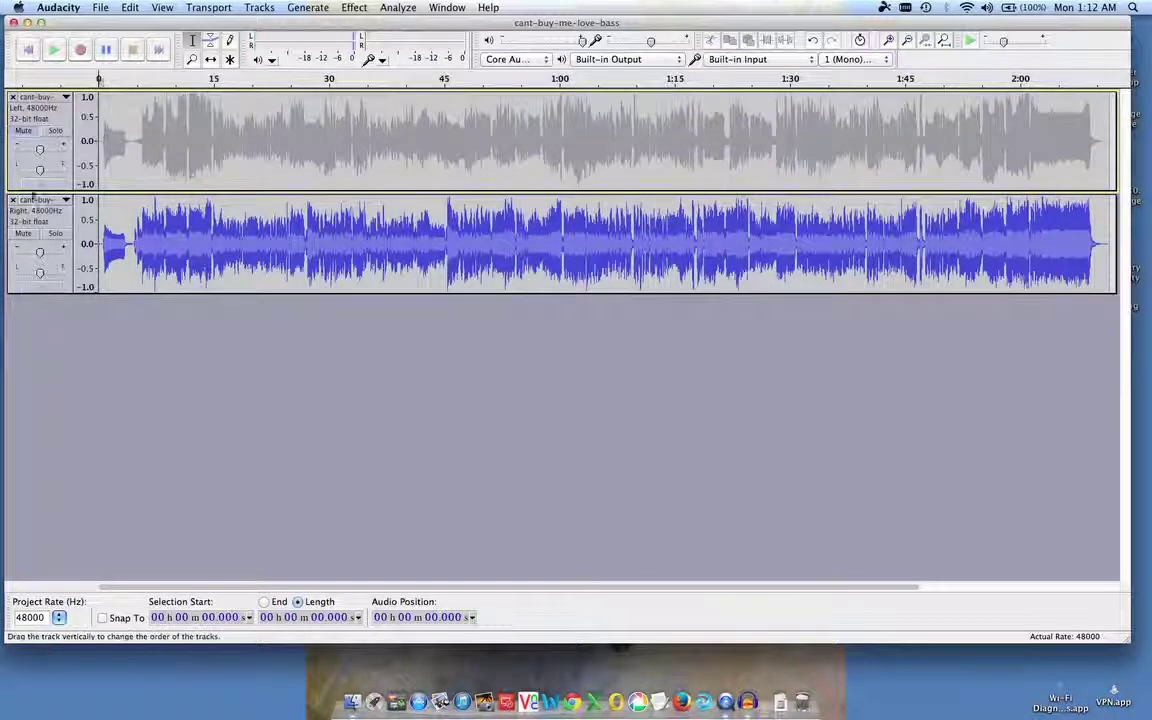
# Unmute the left-channel track and mute the right-channel track.
pyautogui.click(23, 130)
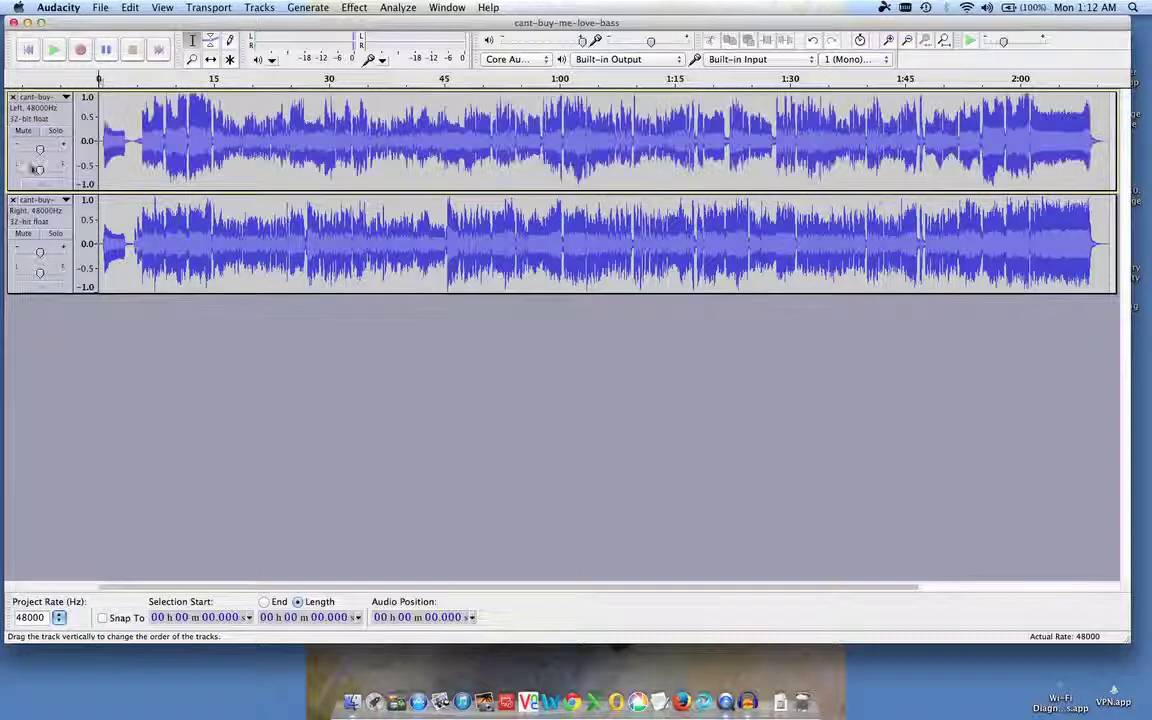
pyautogui.click(22, 234)
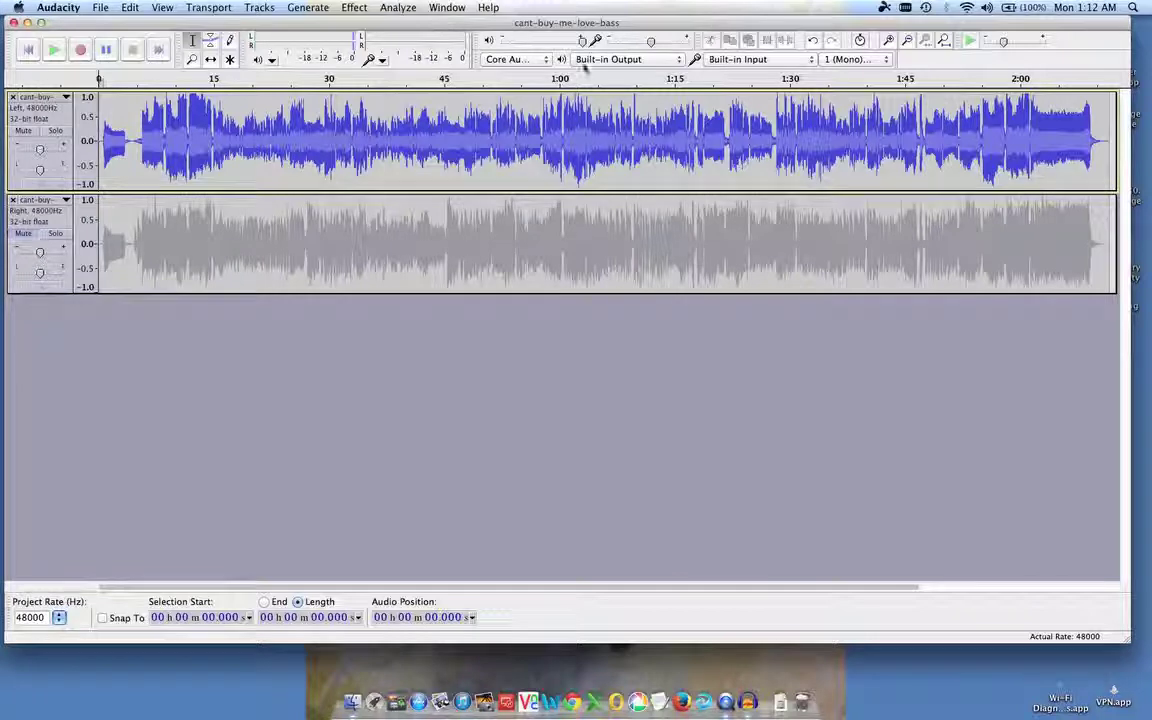
# Review the available playback and recording devices, keeping Built-in Output and Built-in Input.
pyautogui.click(758, 62)
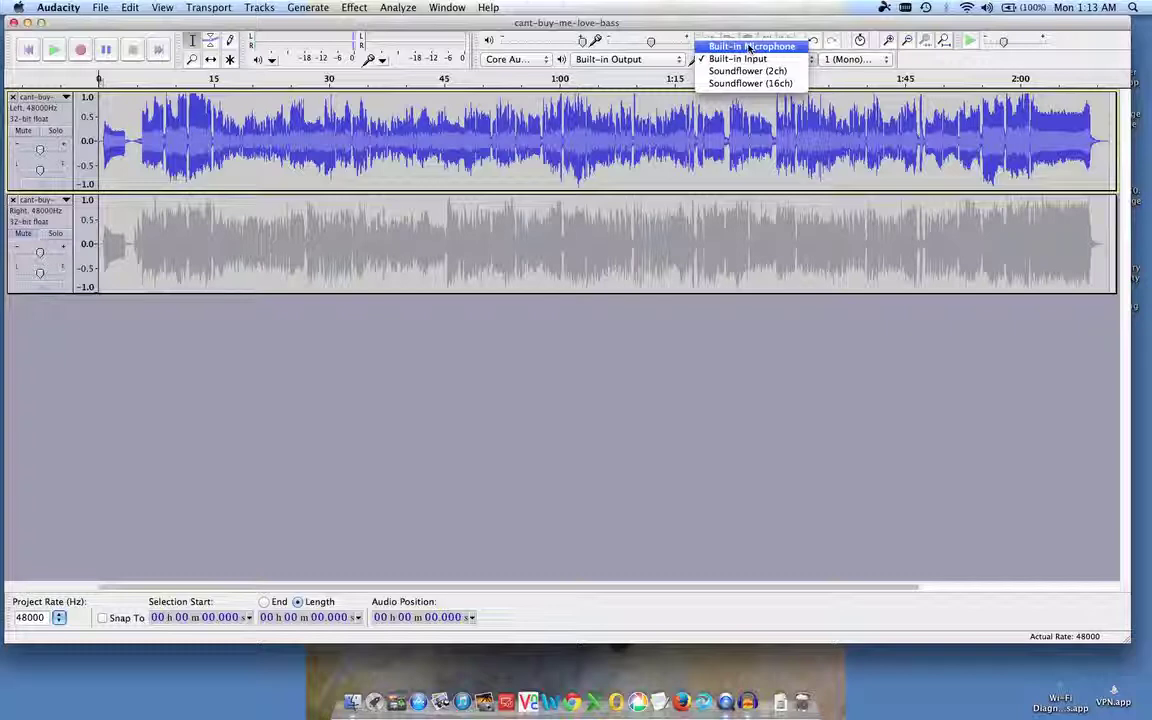
pyautogui.click(624, 63)
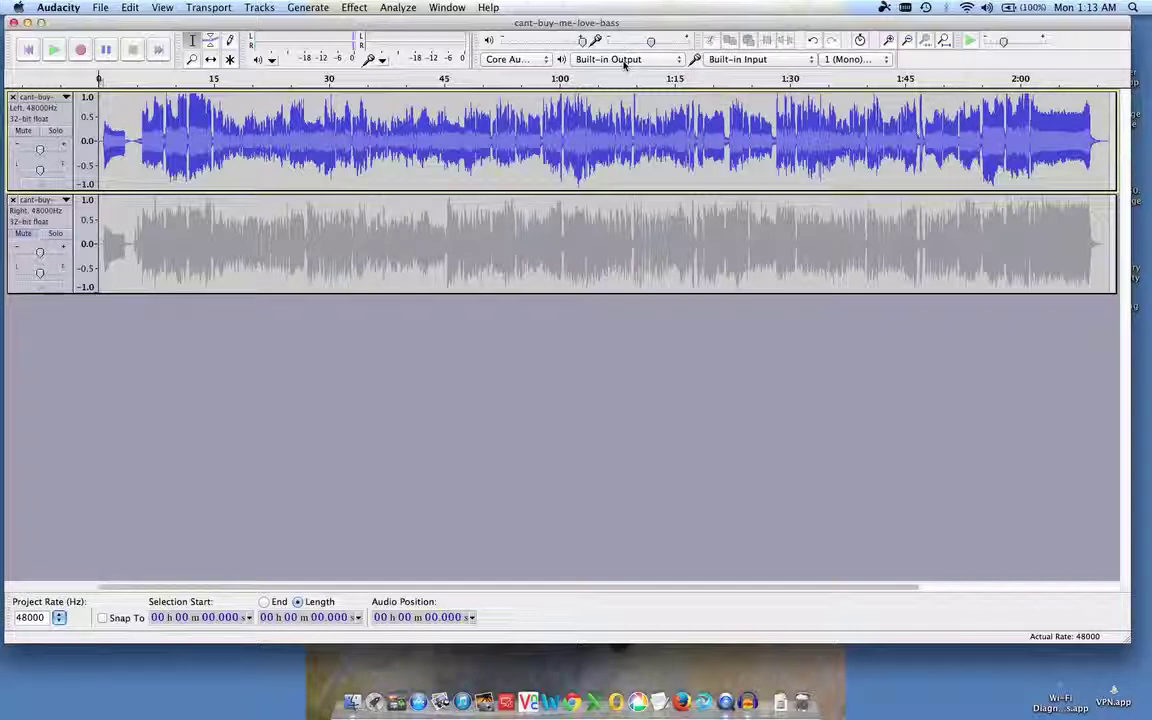
pyautogui.click(624, 63)
pyautogui.click(624, 60)
pyautogui.click(755, 60)
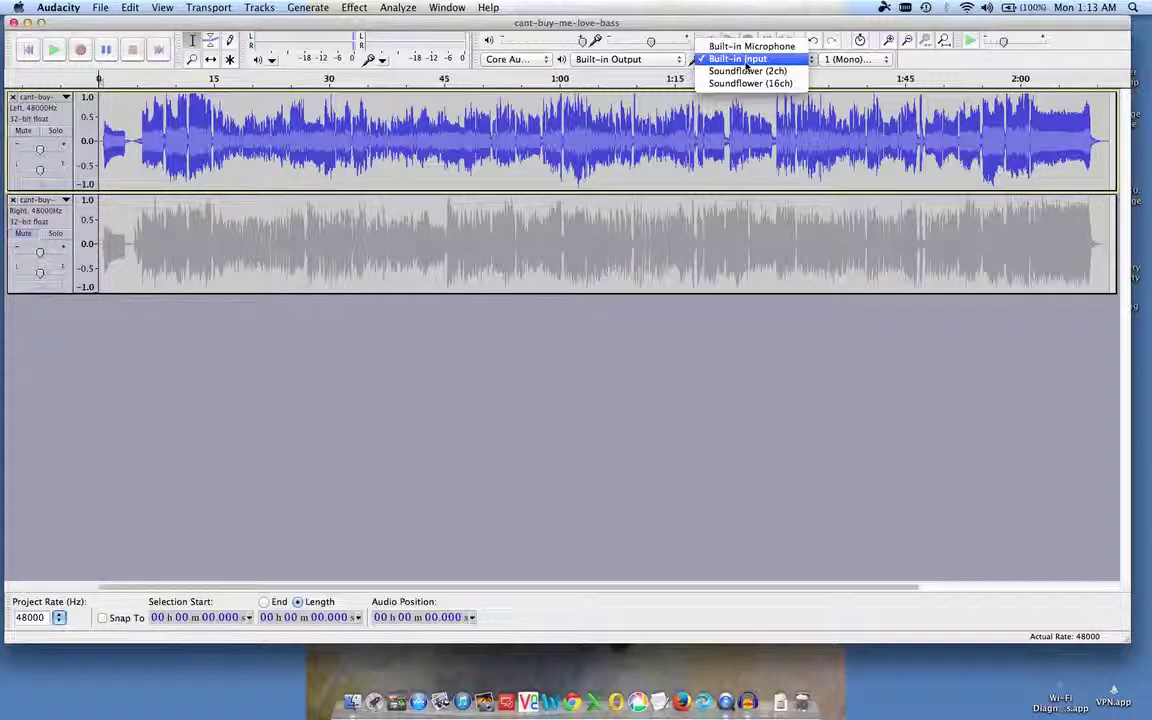
pyautogui.click(538, 468)
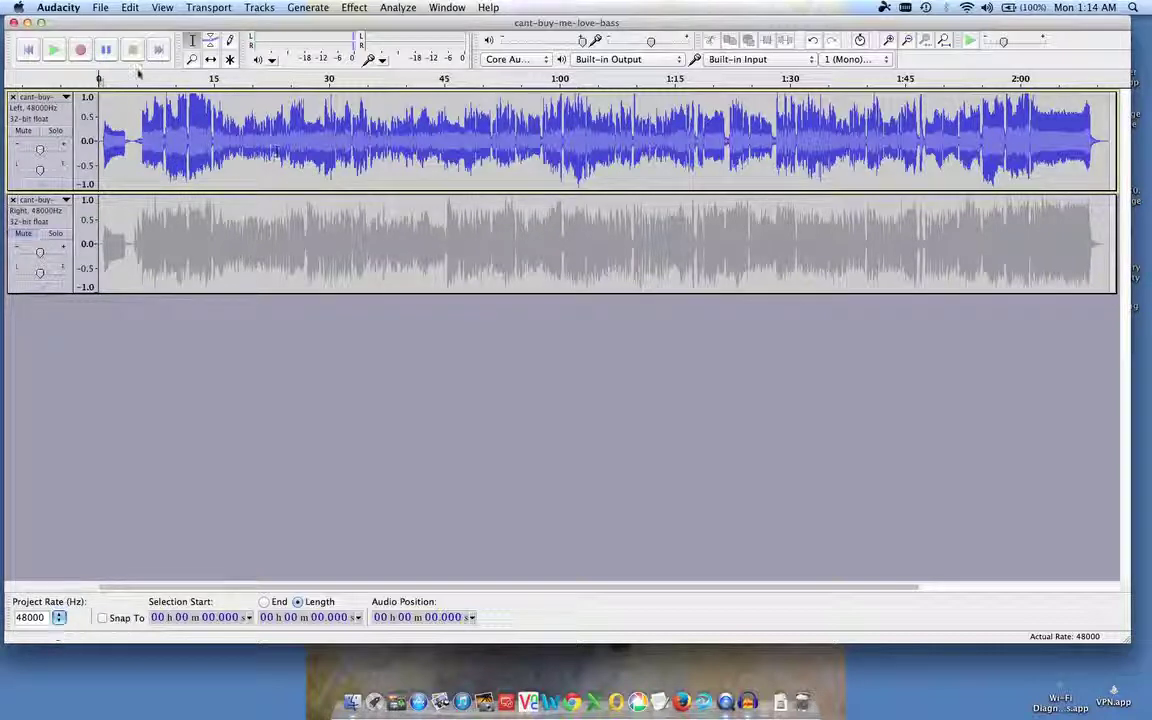
# Record a new mono track of about 20 seconds alongside the left channel, lowering the playback volume while recording.
pyautogui.click(81, 51)
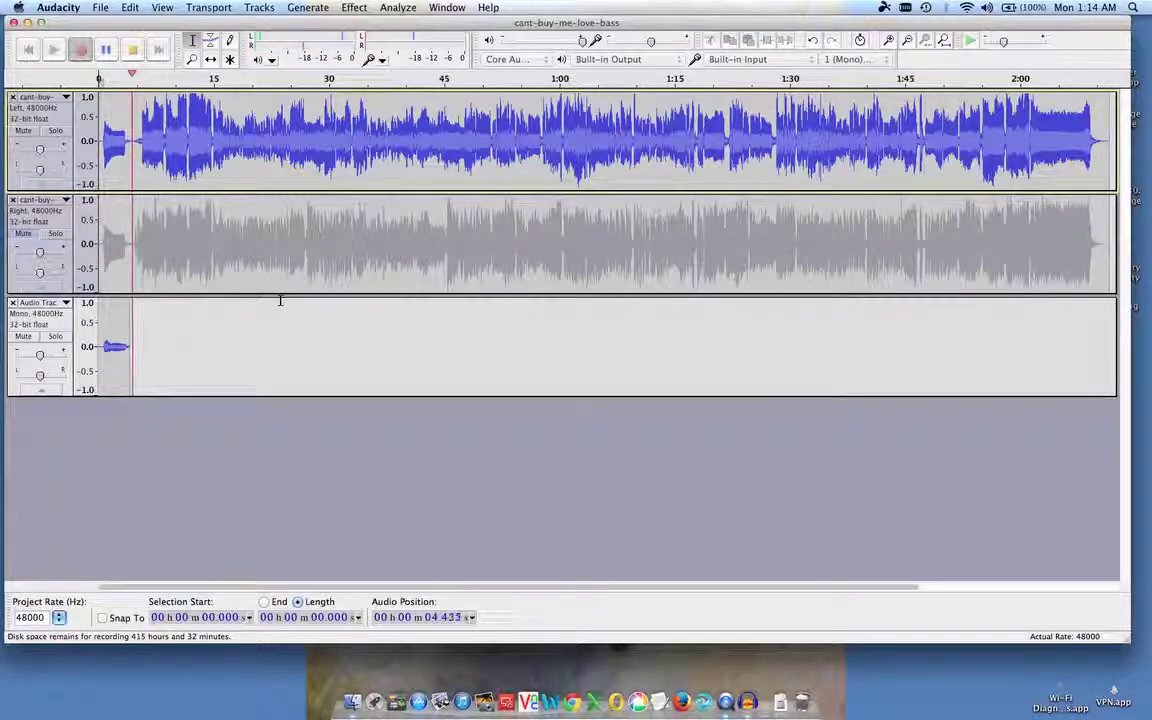
pyautogui.press('XF86AudioLowerVolume')
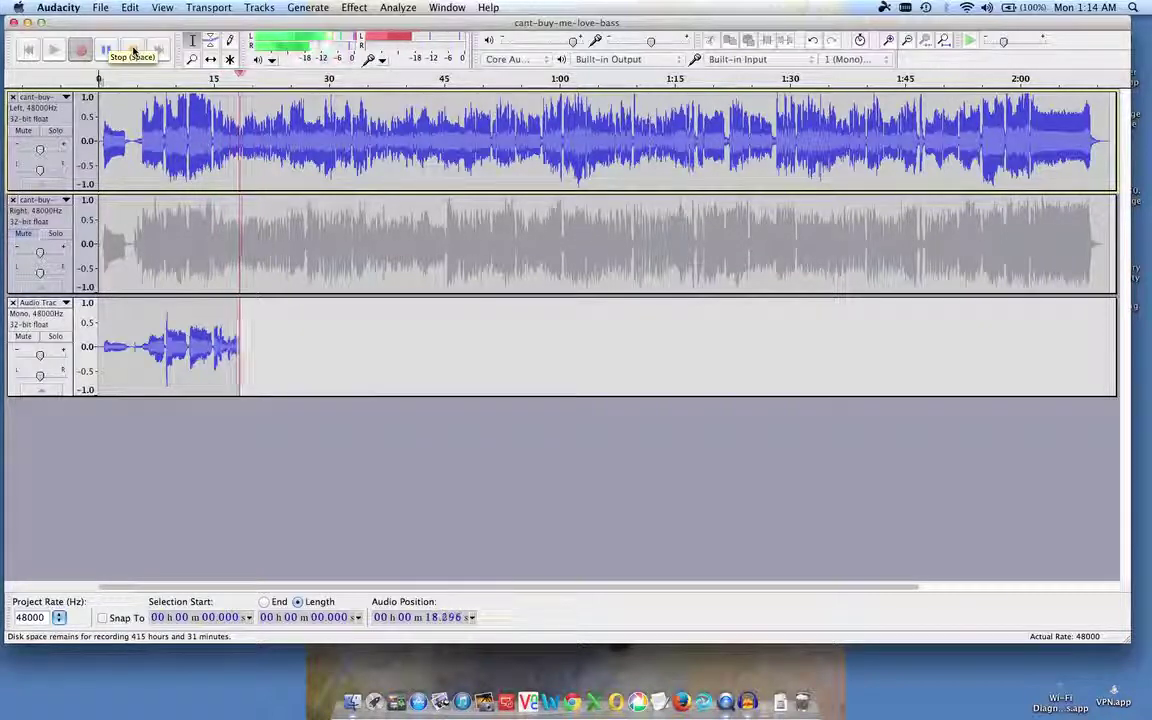
pyautogui.click(133, 50)
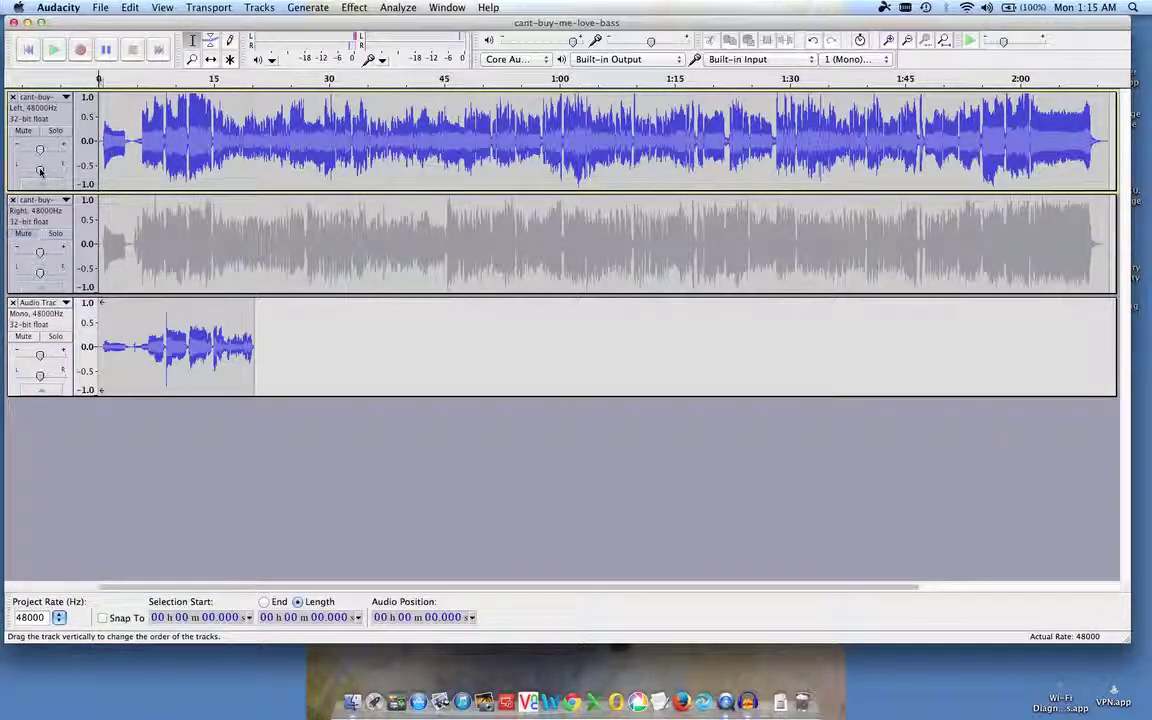
# Pan the left-channel track fully left and the recorded track fully right, and play back the mix to compare them.
pyautogui.moveTo(40, 170); pyautogui.dragTo(19, 171)
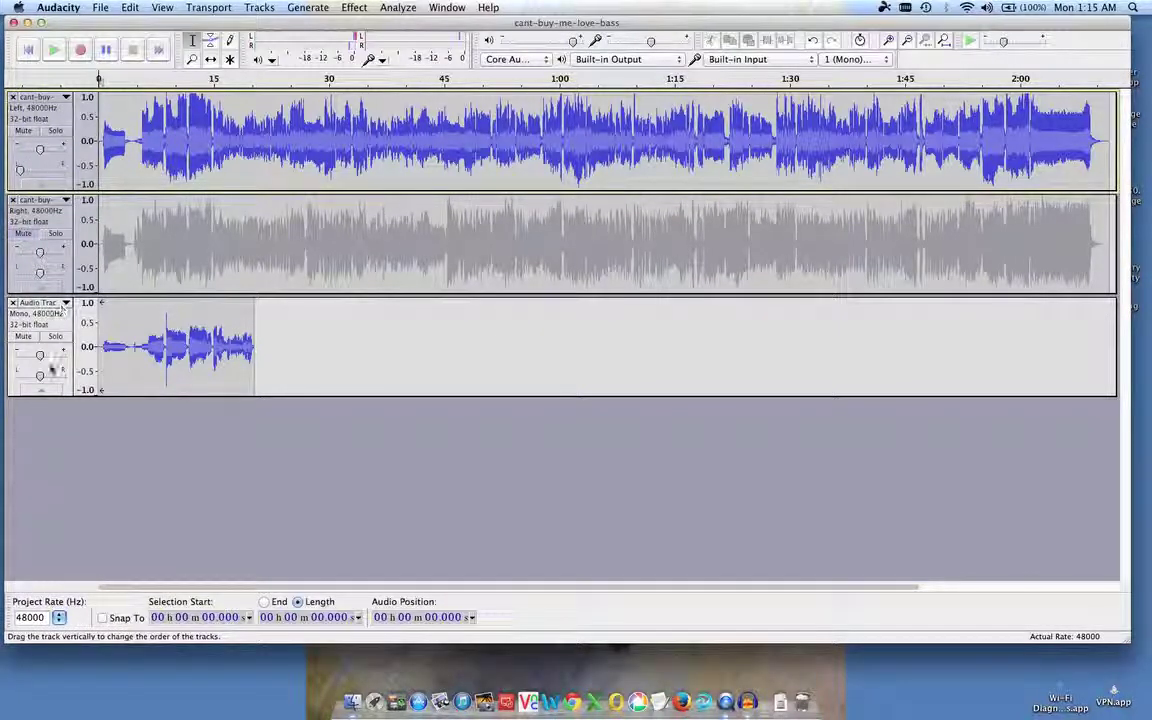
pyautogui.moveTo(40, 375); pyautogui.dragTo(62, 377)
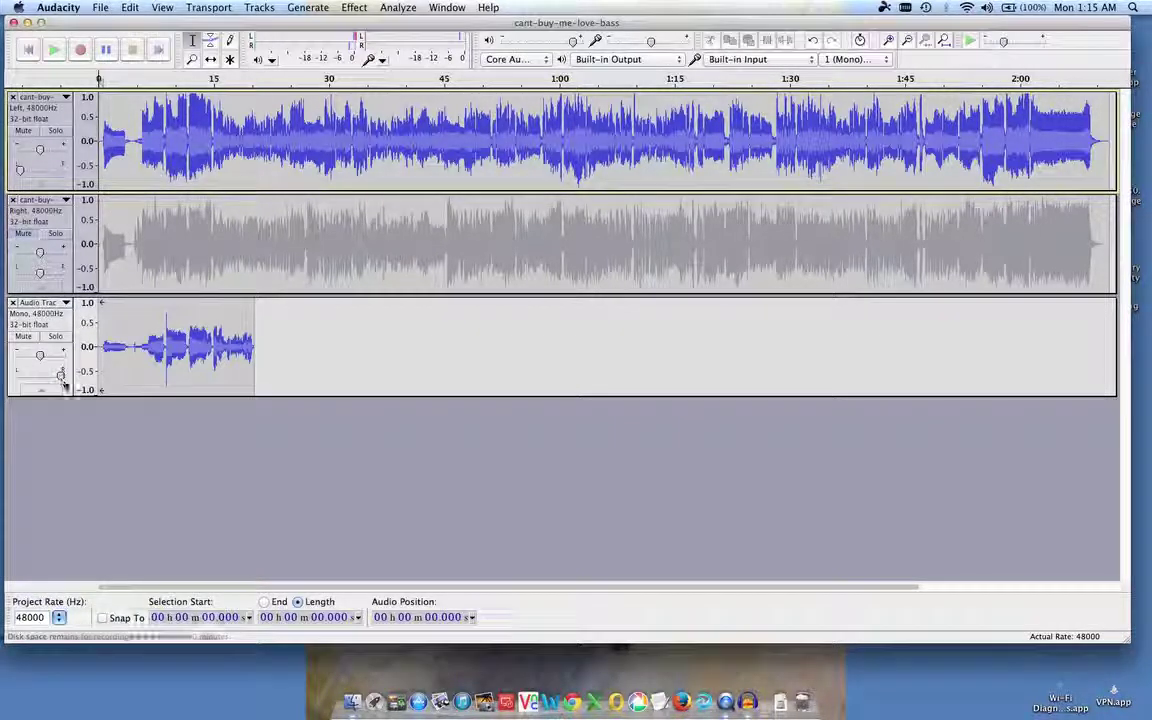
pyautogui.click(55, 52)
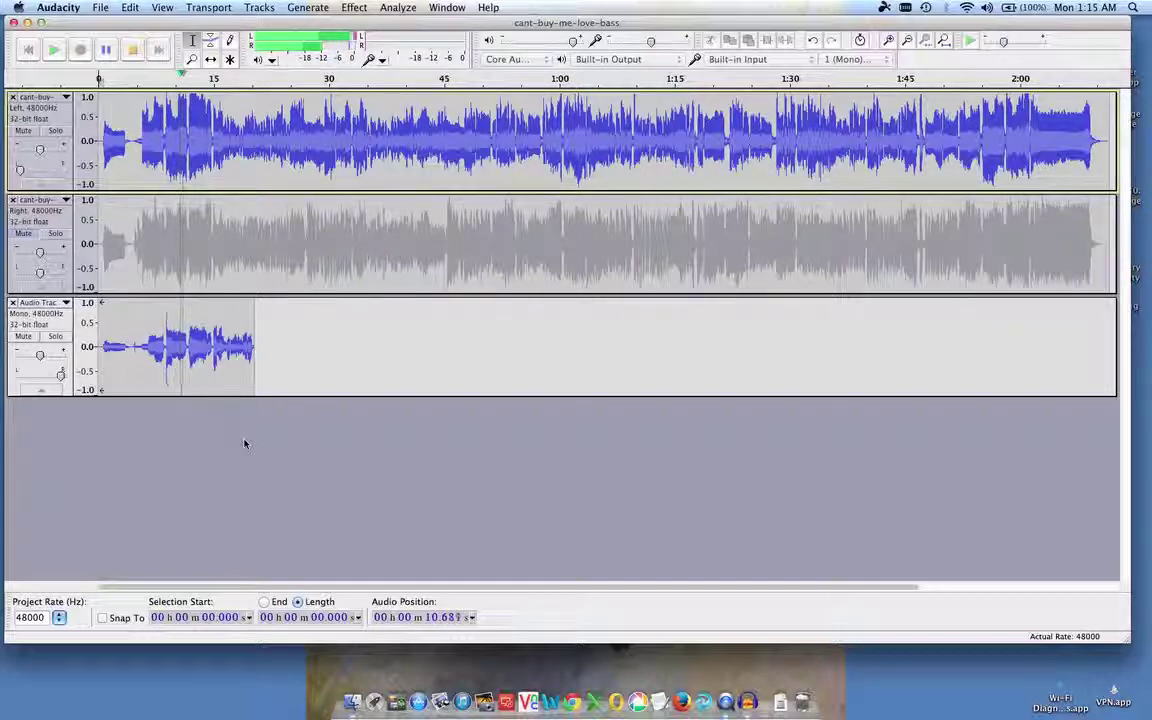
pyautogui.click(133, 51)
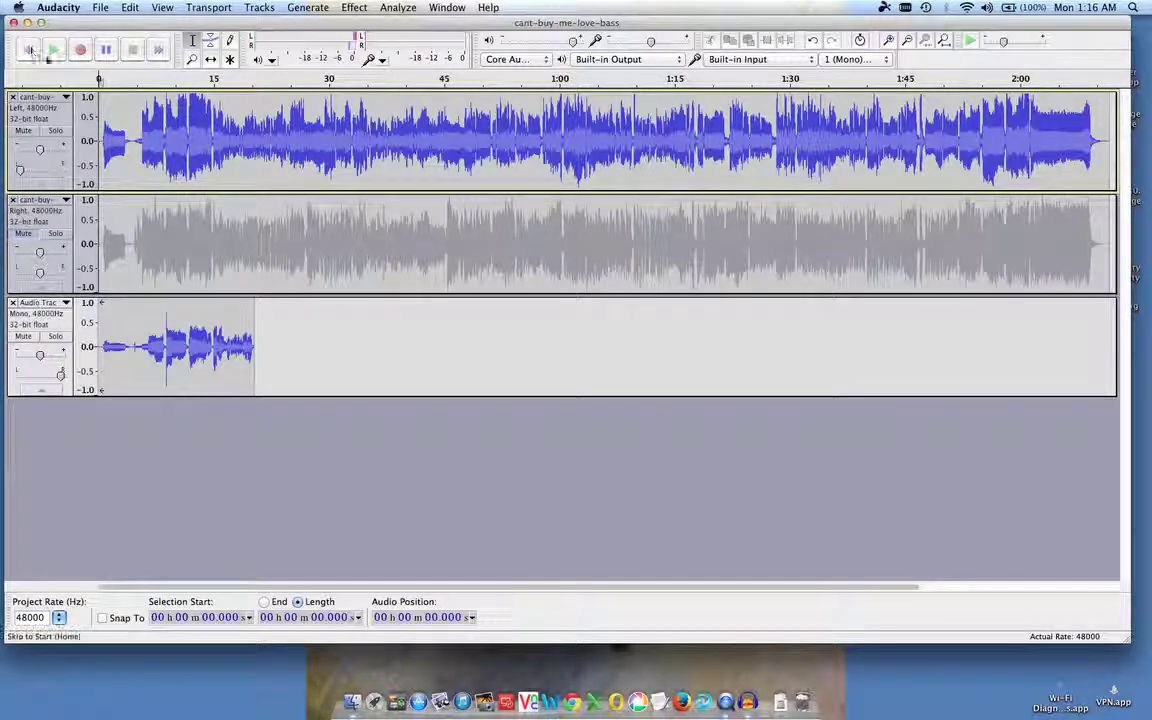
# Record a second mono take of about 7 seconds from the start of the song.
pyautogui.click(83, 52)
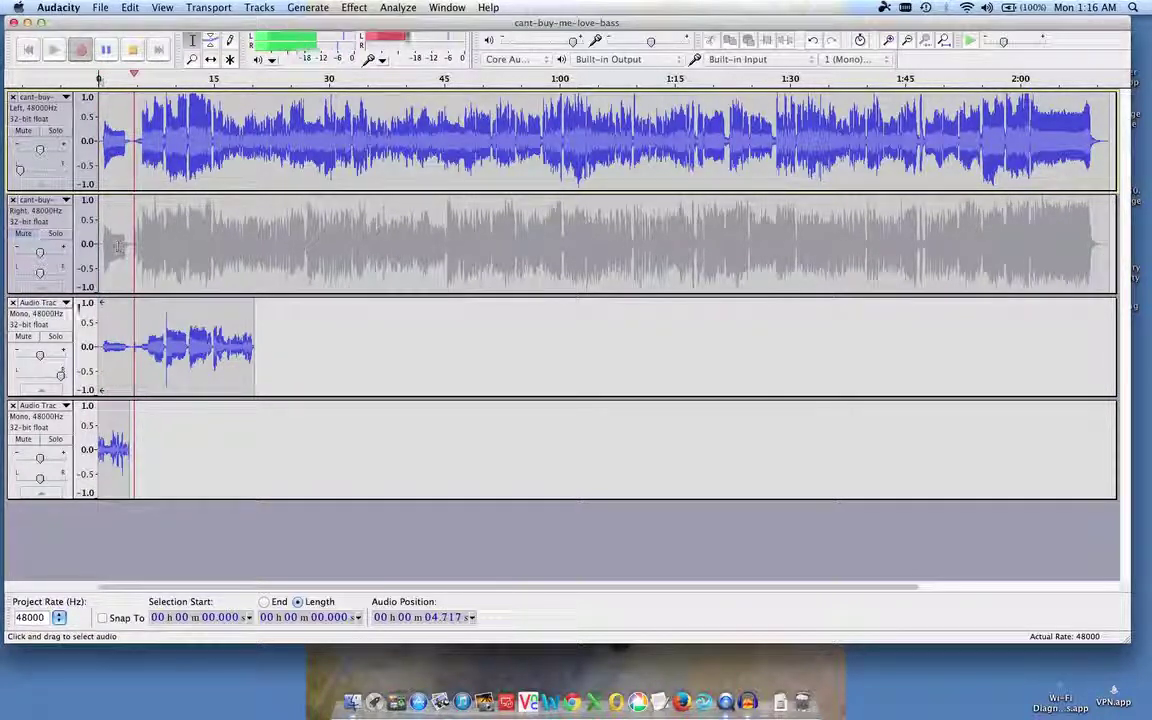
pyautogui.click(106, 50)
pyautogui.press('space')
# Mute both recorded takes and unmute the first one again.
pyautogui.click(23, 336)
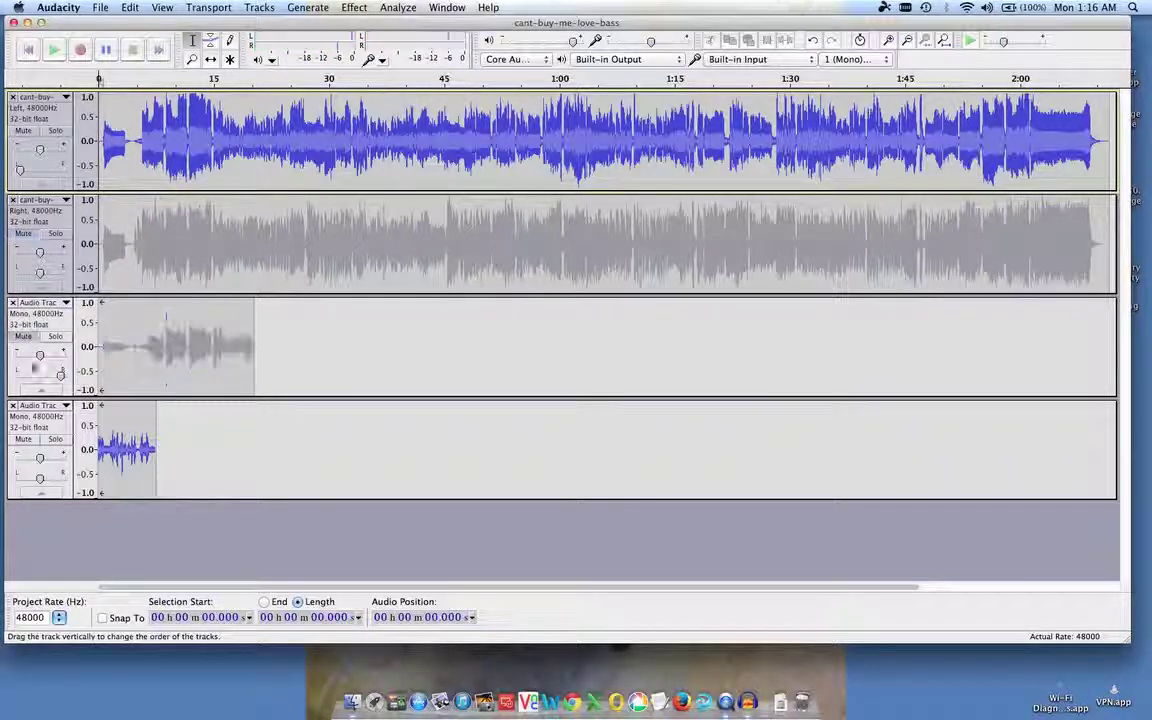
pyautogui.click(23, 439)
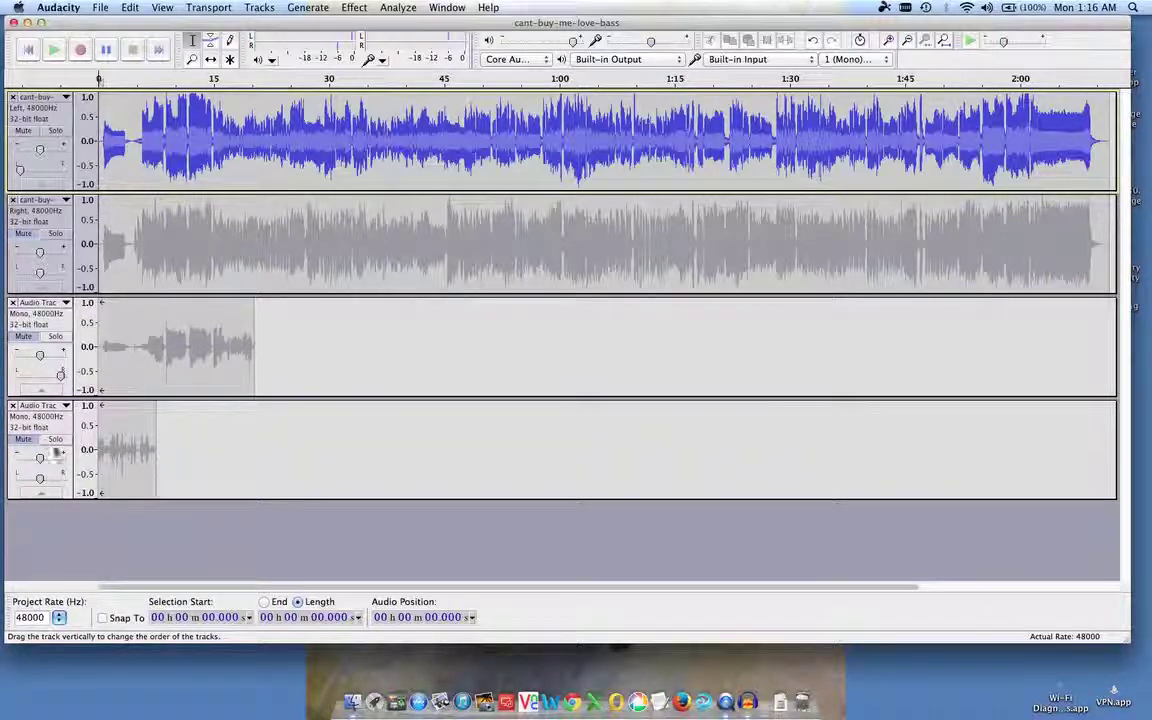
pyautogui.click(335, 458)
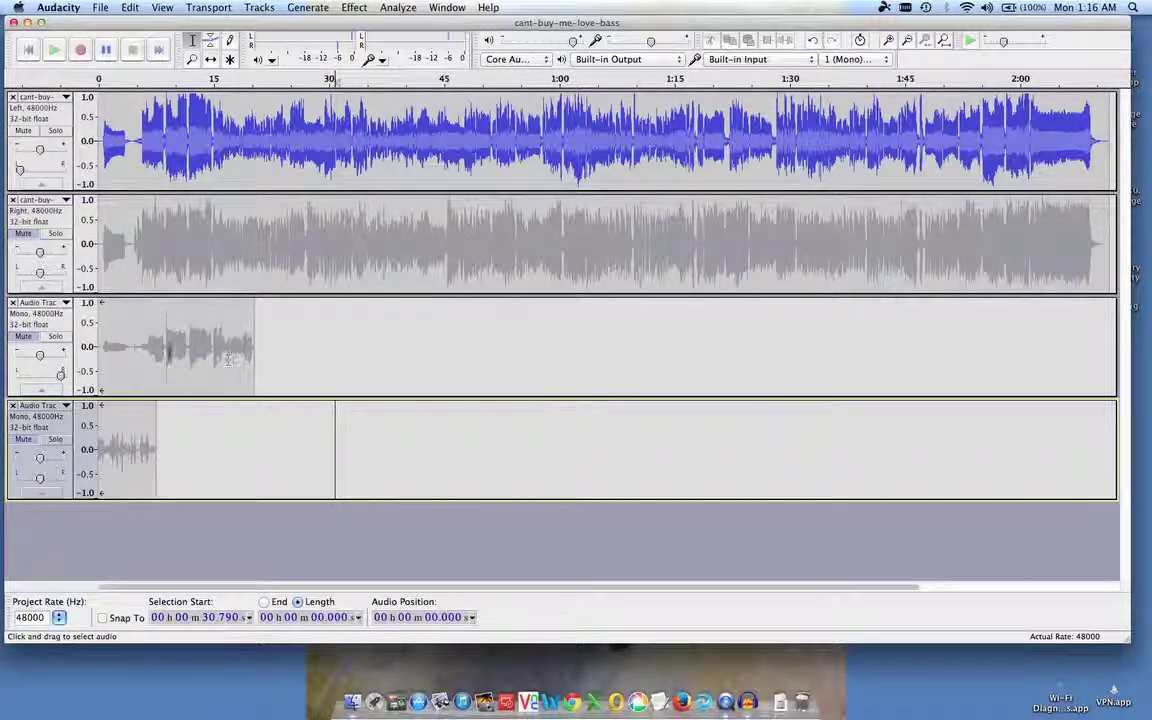
pyautogui.click(21, 338)
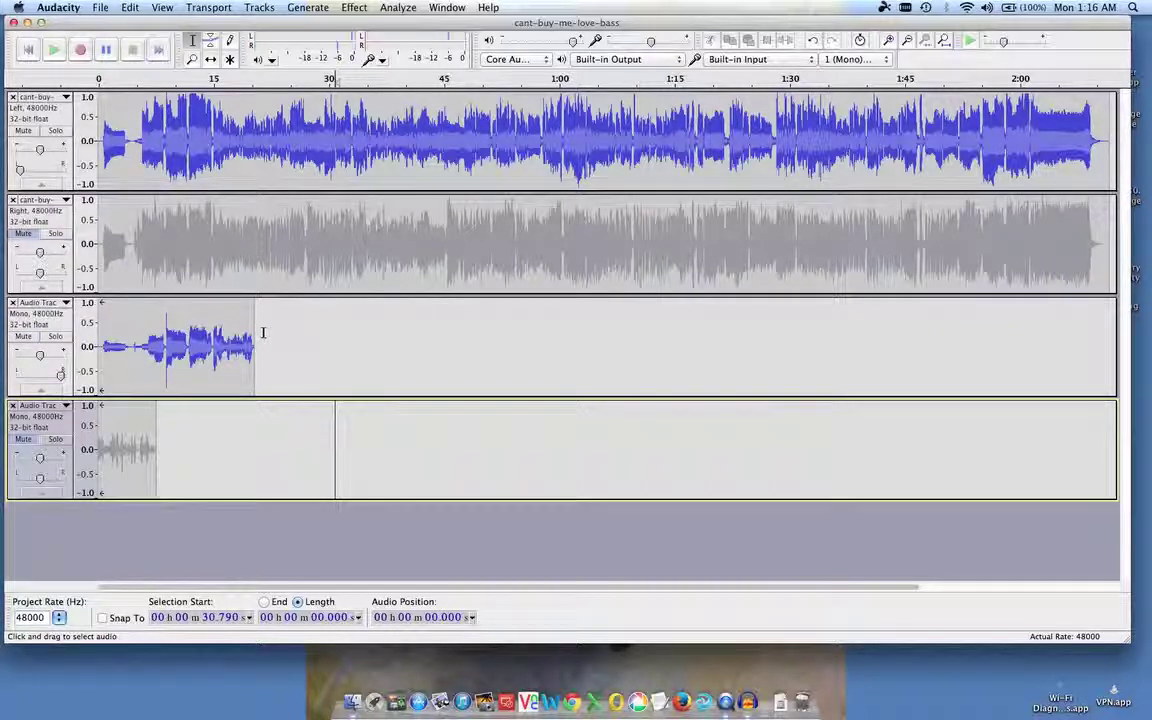
# Delete both recorded takes, leaving only the two song channels.
pyautogui.click(12, 405)
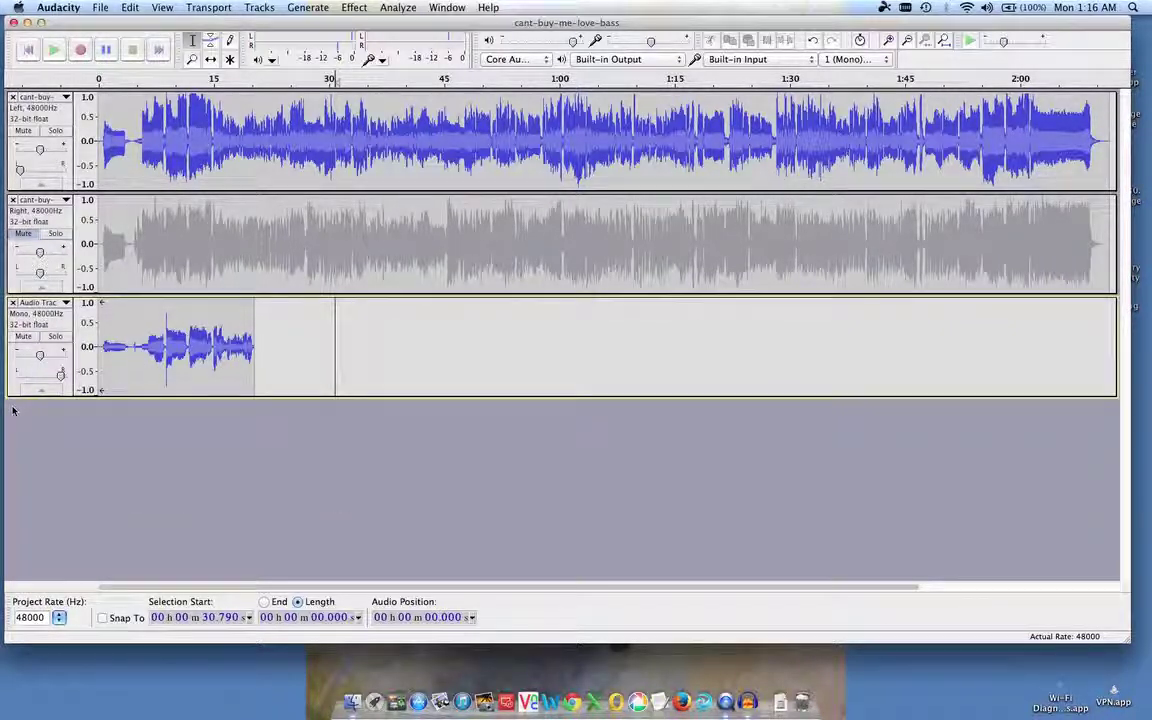
pyautogui.click(12, 302)
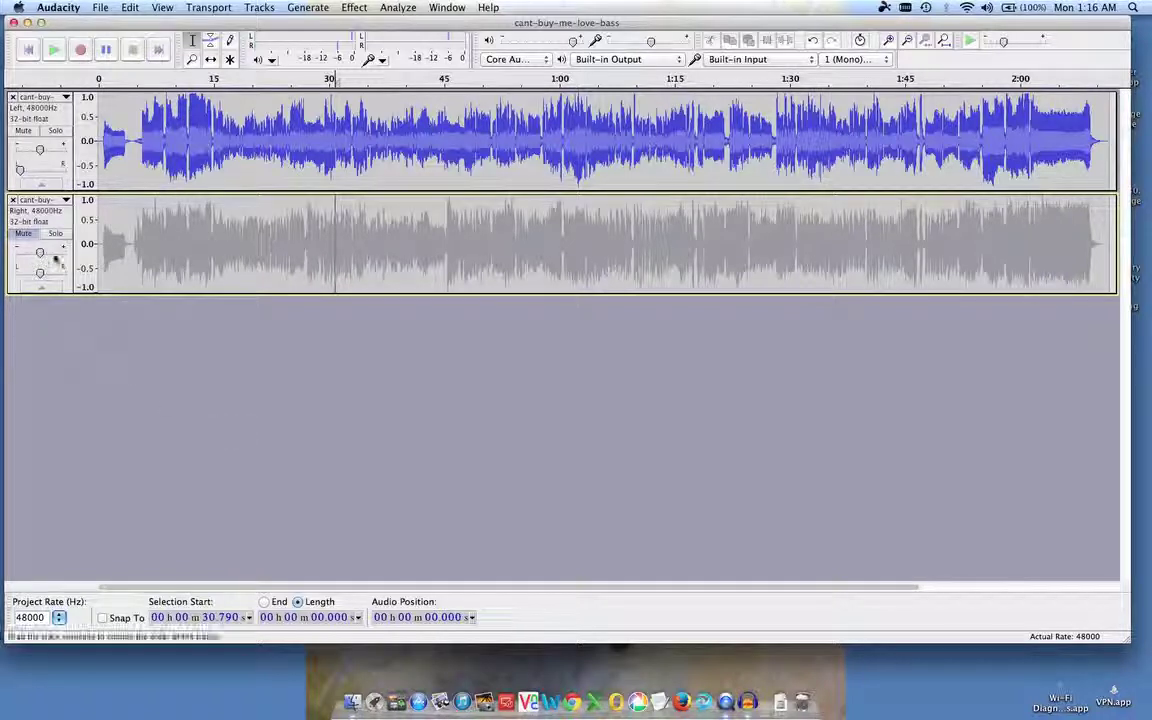
# Unmute the right-channel track, mute the left-channel track, and return the left track's pan to centre.
pyautogui.click(20, 212)
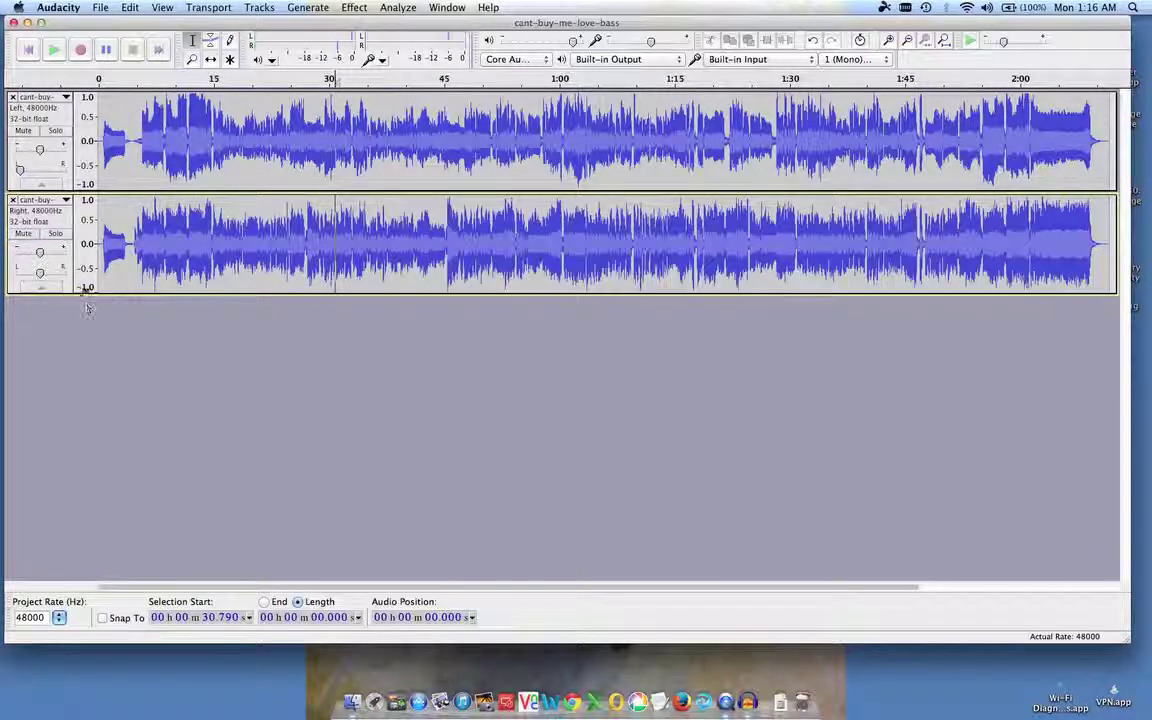
pyautogui.click(23, 131)
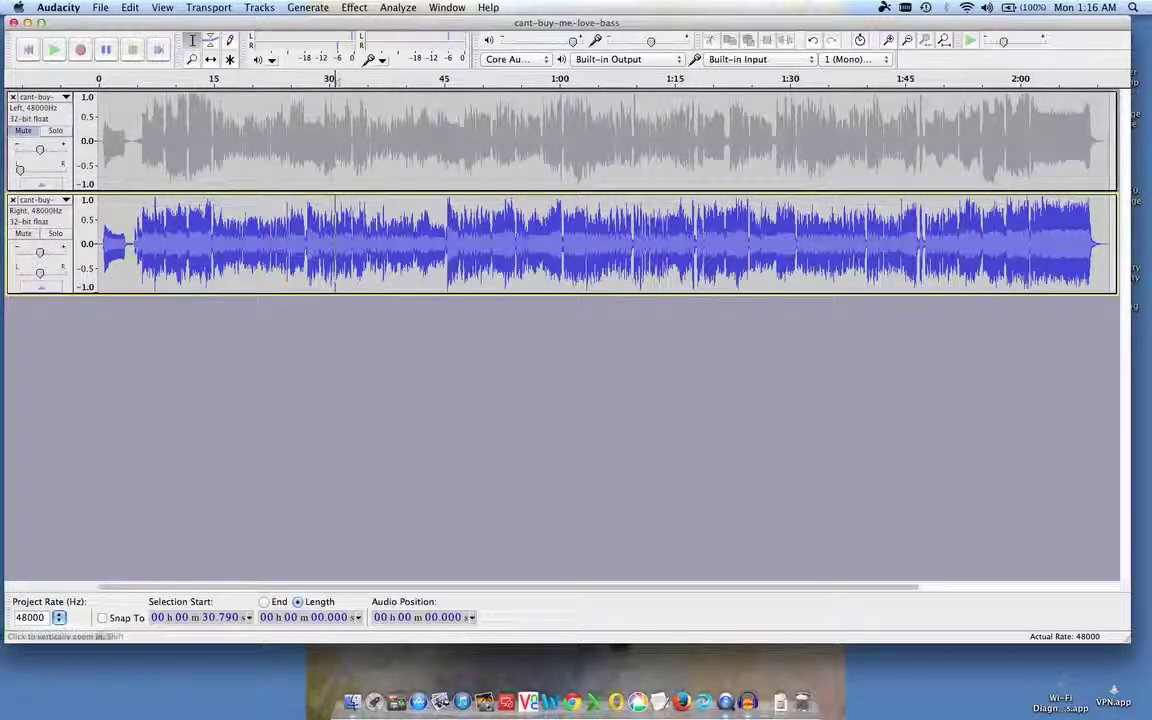
pyautogui.moveTo(21, 172); pyautogui.dragTo(41, 172)
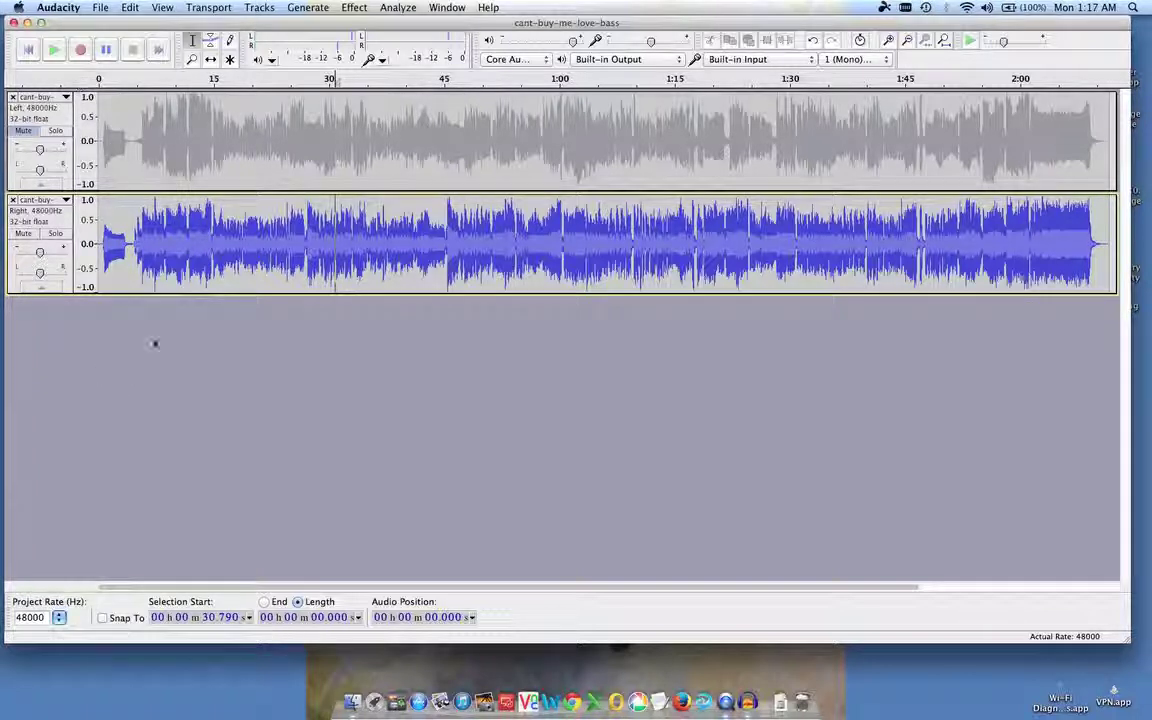
pyautogui.click(80, 51)
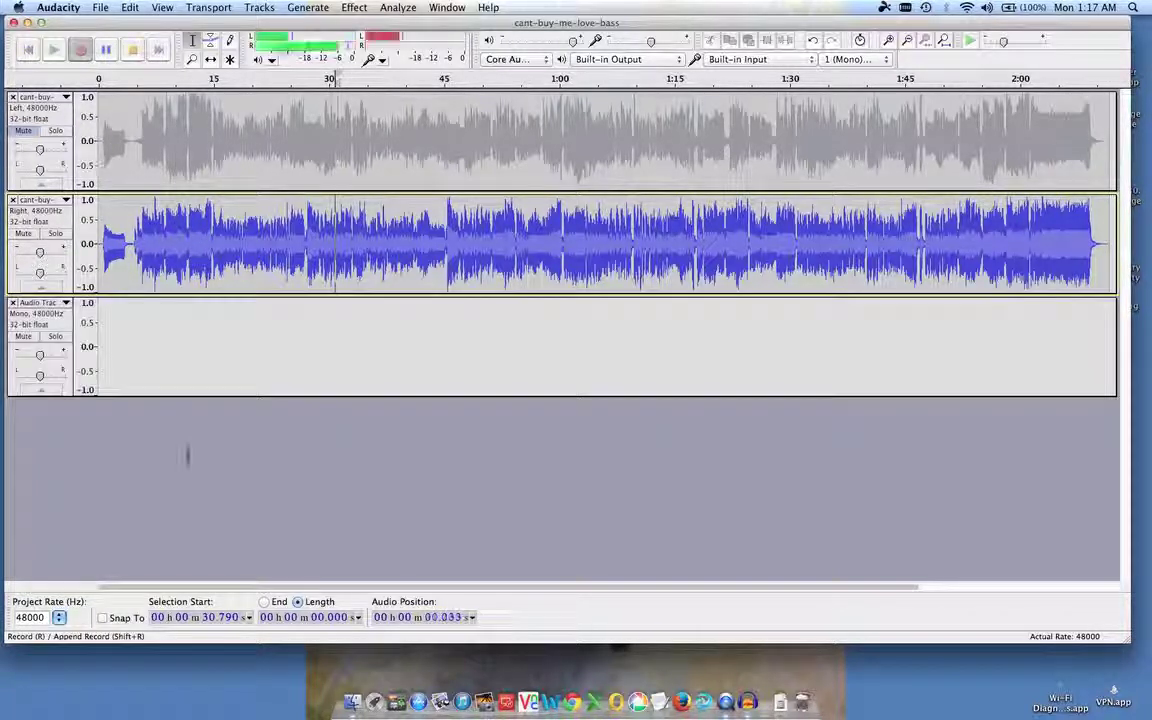
pyautogui.click(131, 51)
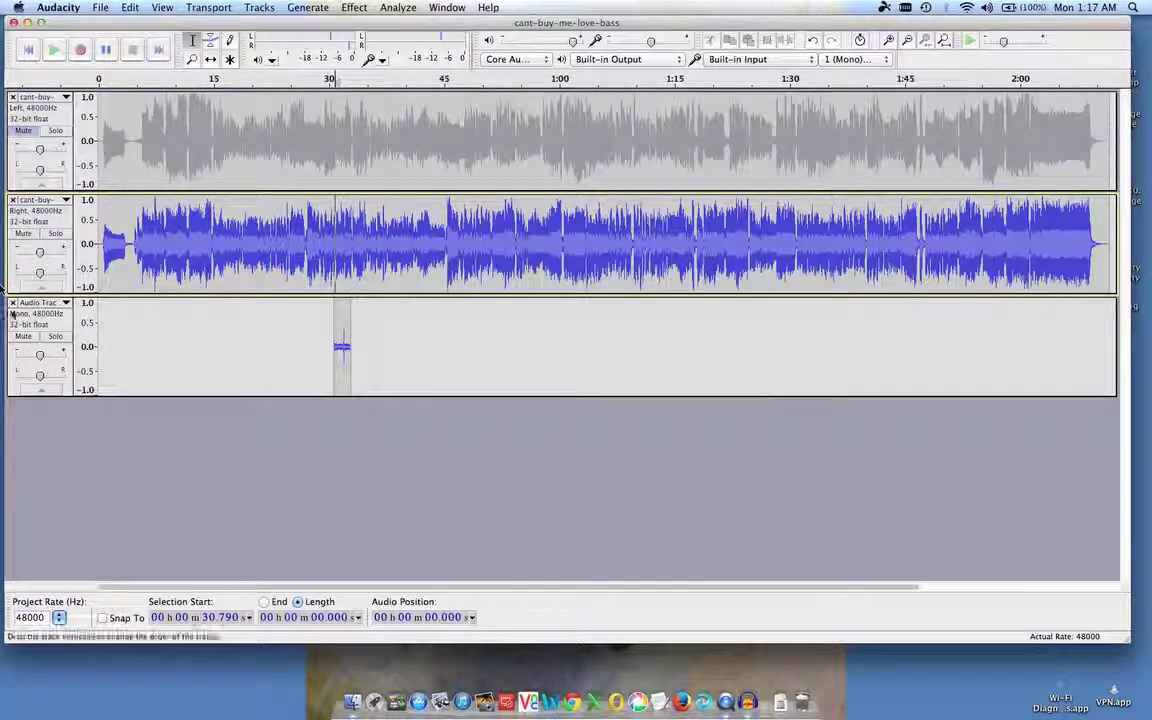
pyautogui.click(12, 303)
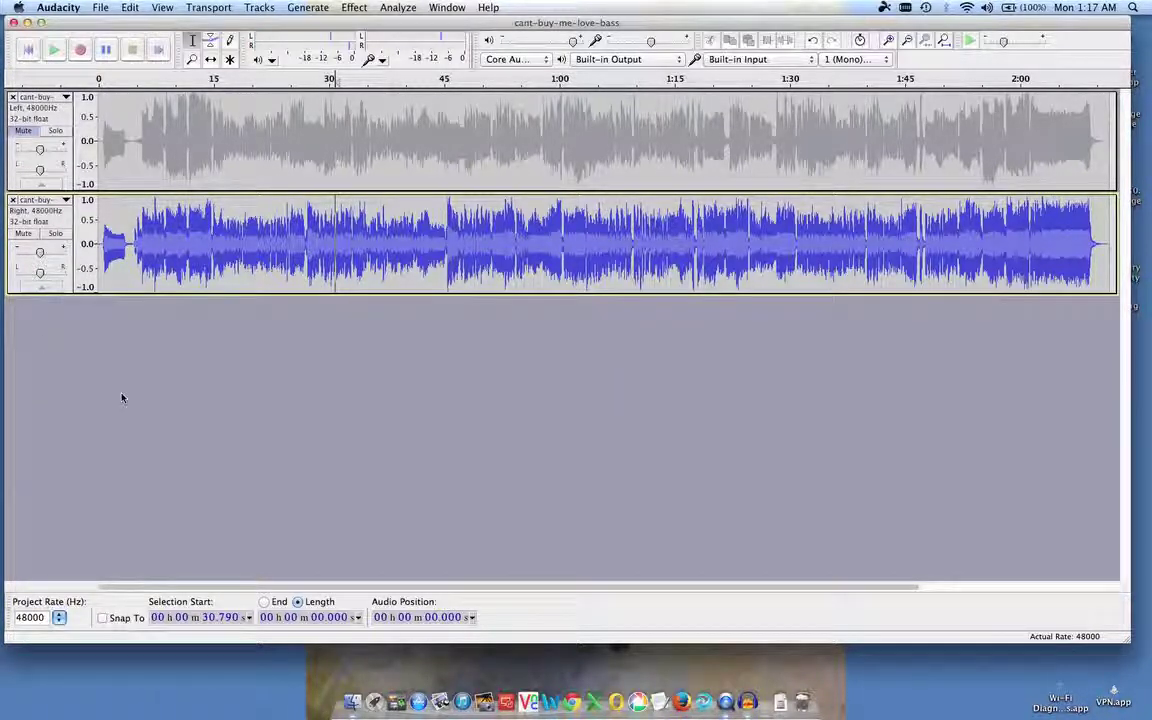
# Move the playback cursor back to the start of the song.
pyautogui.click(29, 50)
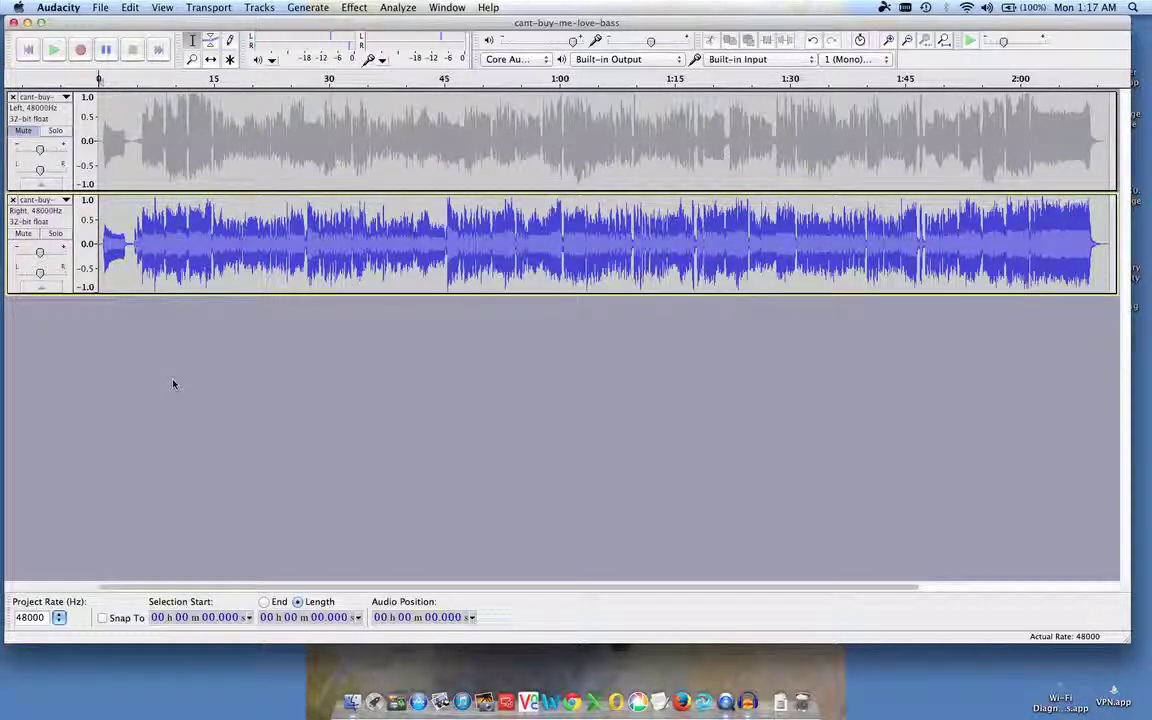
# Record a new bass take of about 18 seconds alongside the right-channel track, starting at the song's beginning.
pyautogui.click(79, 51)
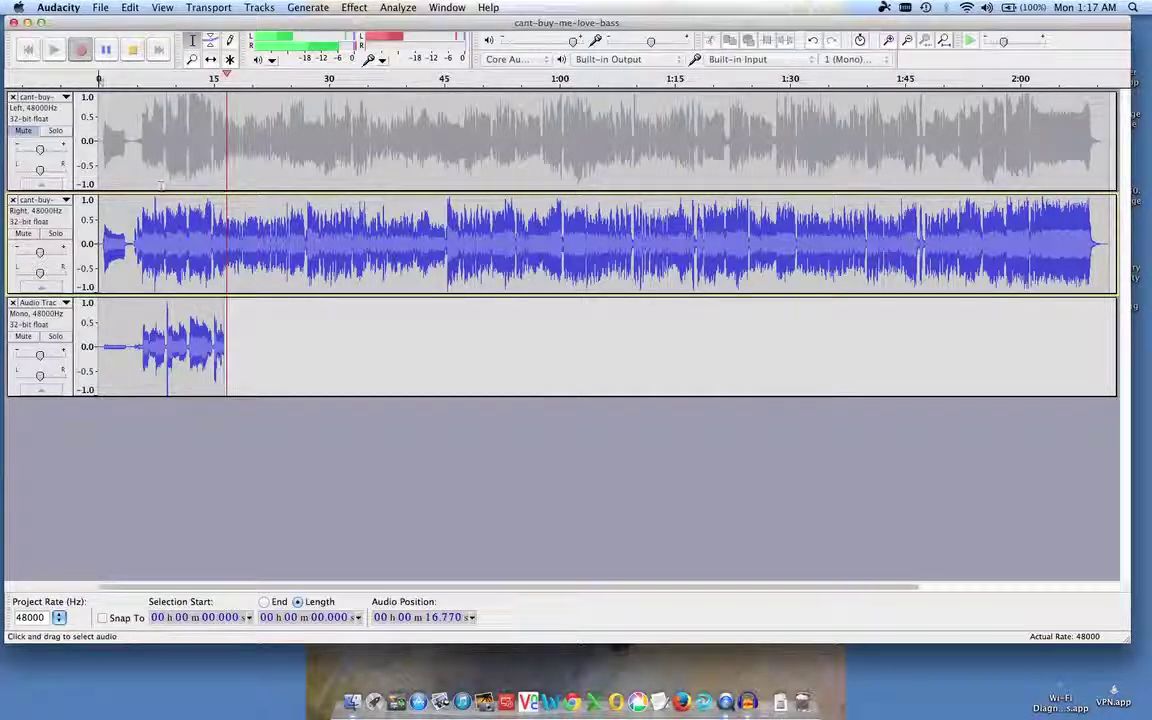
pyautogui.click(132, 49)
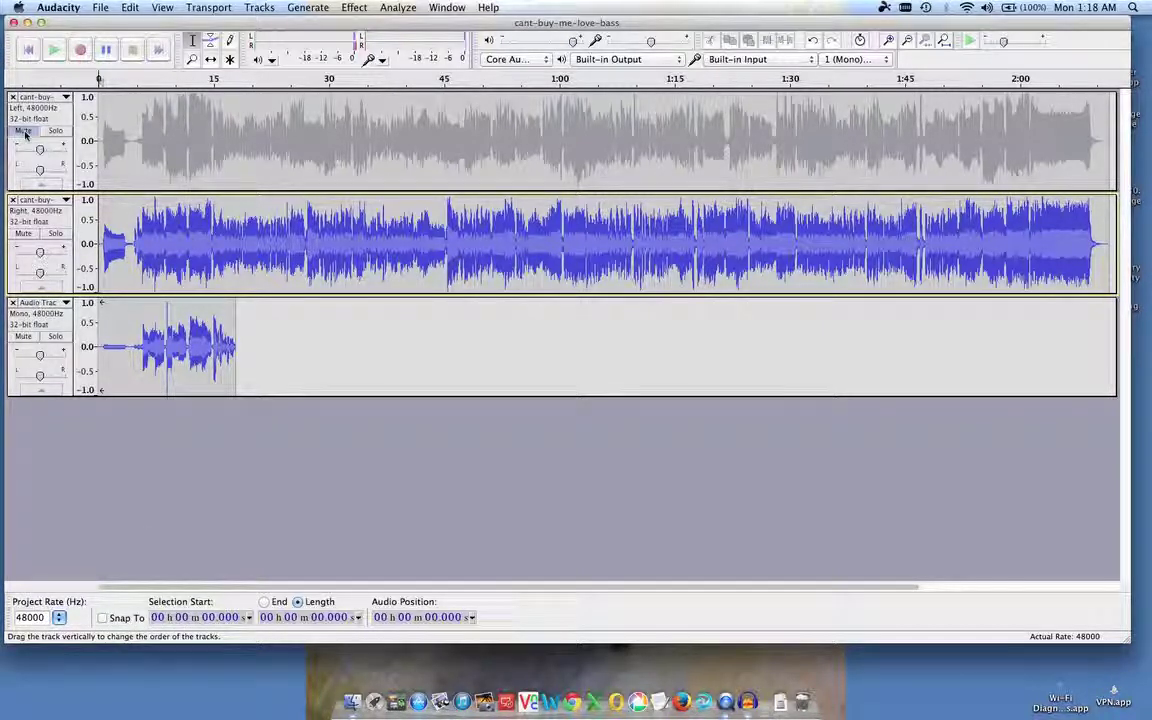
# Mute the right-channel track, unmute the left-channel track, and play it back together with the recorded take.
pyautogui.click(22, 233)
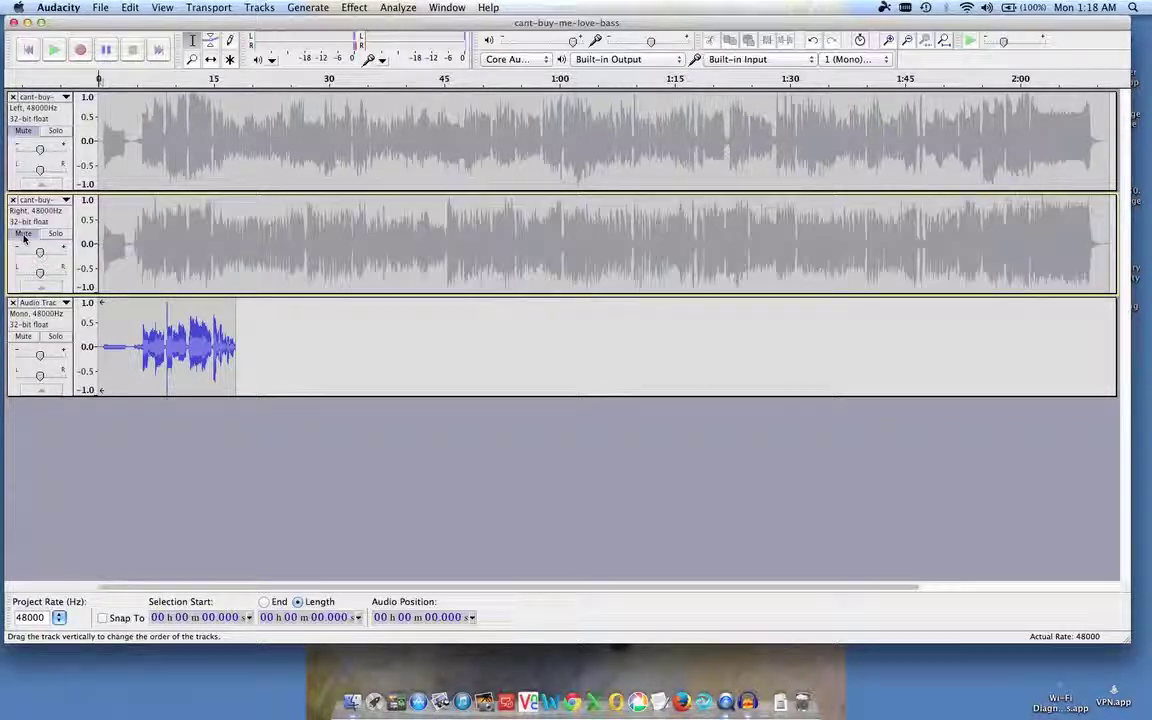
pyautogui.click(22, 130)
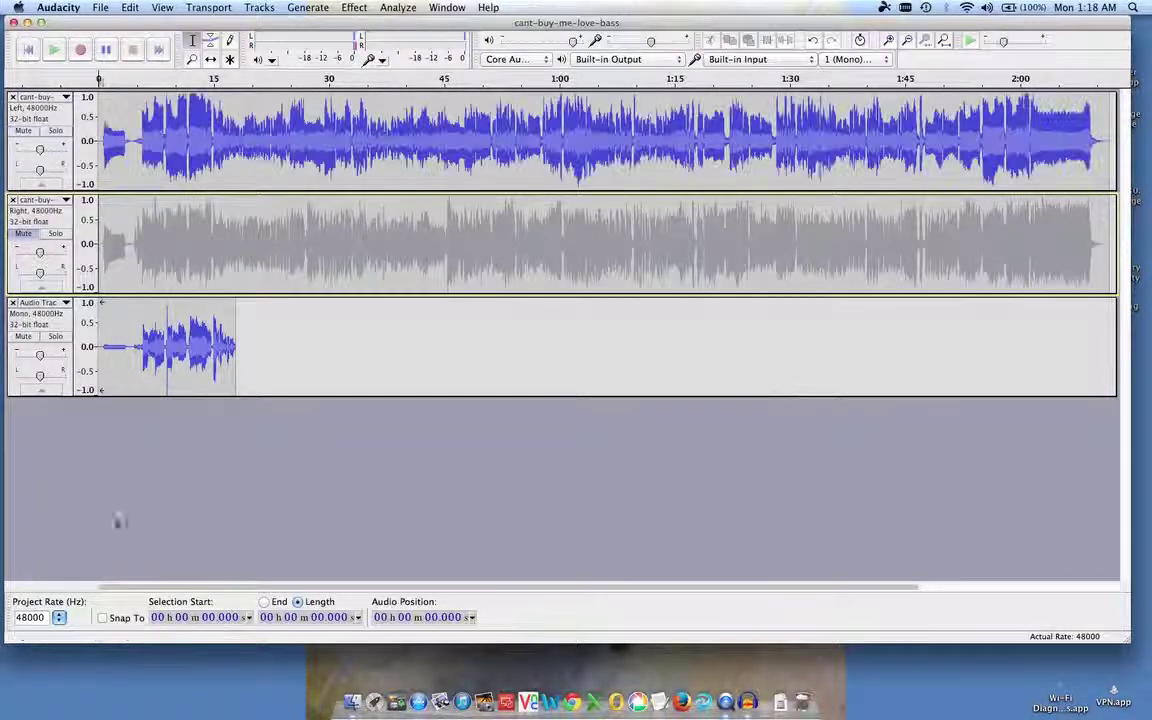
pyautogui.click(53, 49)
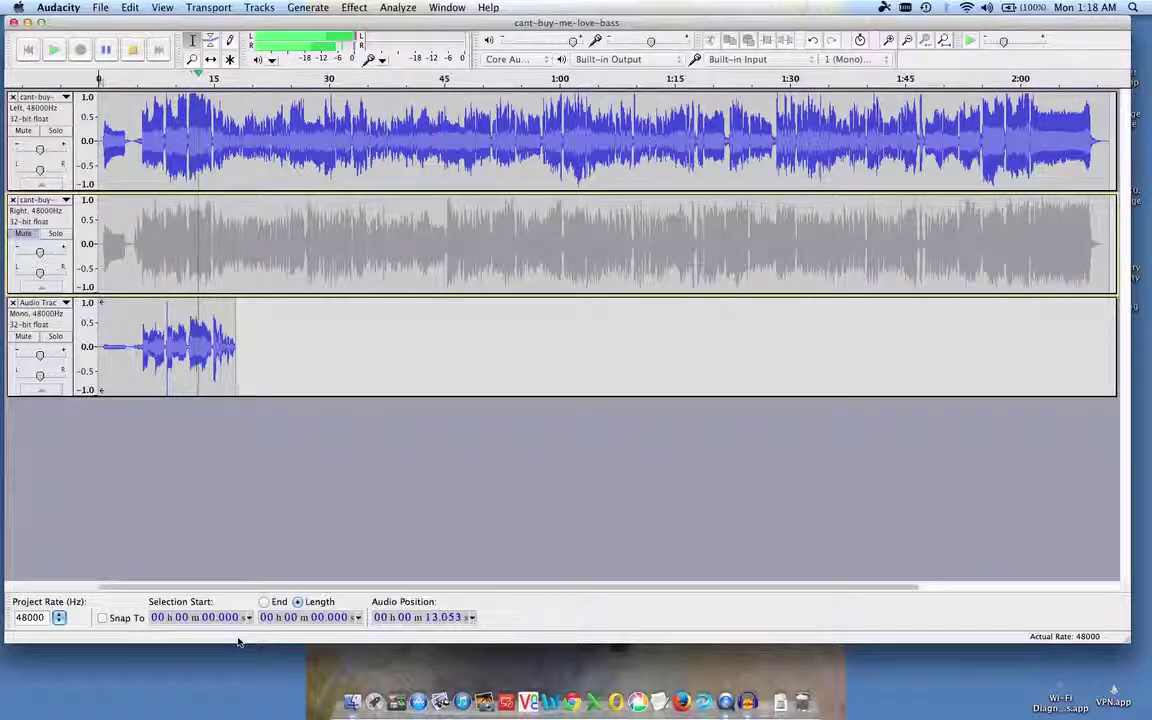
pyautogui.click(133, 51)
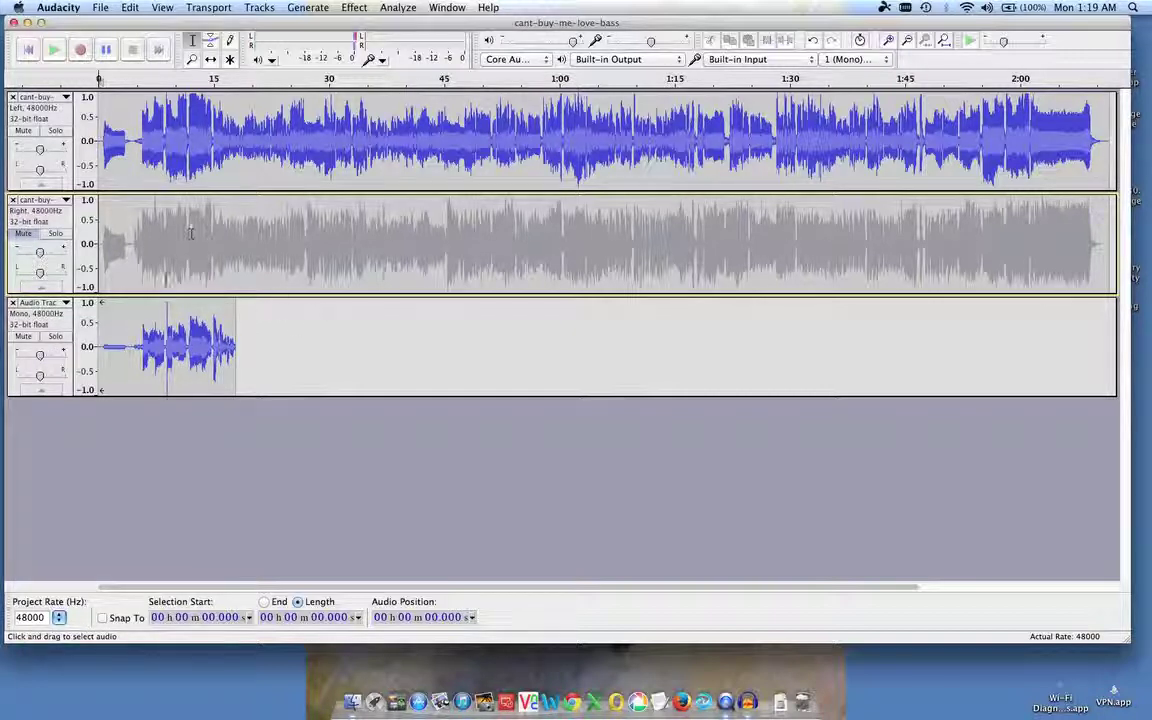
# Mute the left-channel track, unmute the right-channel track, and play it back together with the recorded take.
pyautogui.click(23, 132)
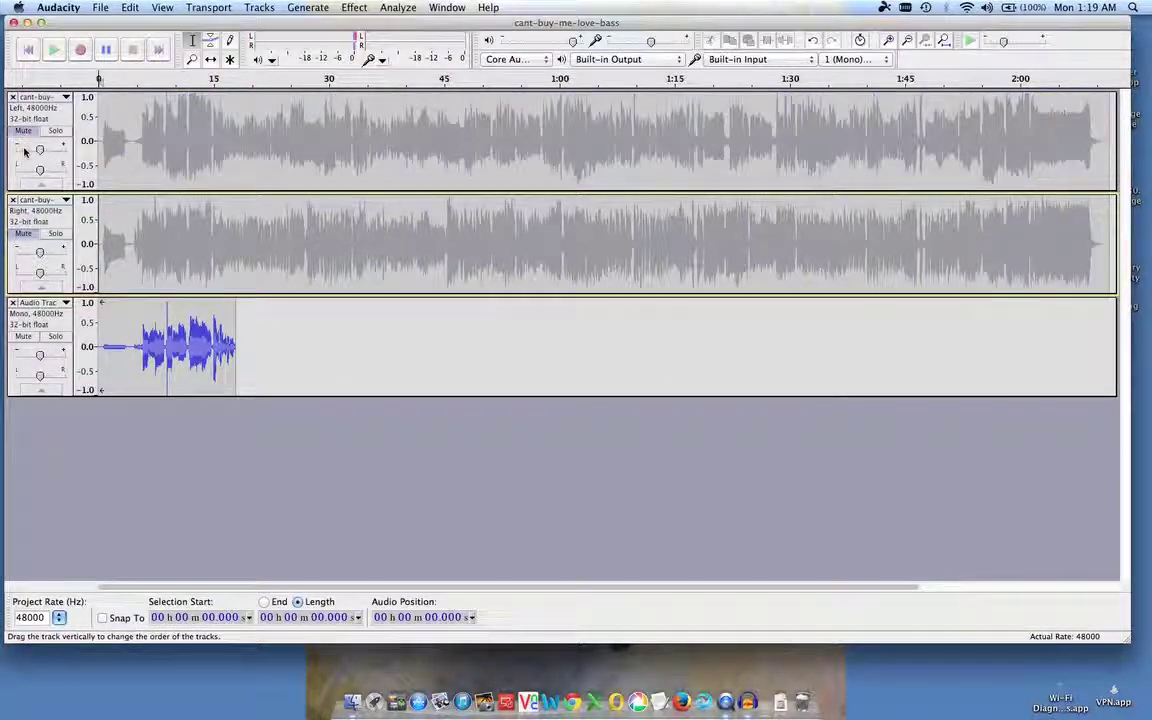
pyautogui.click(23, 234)
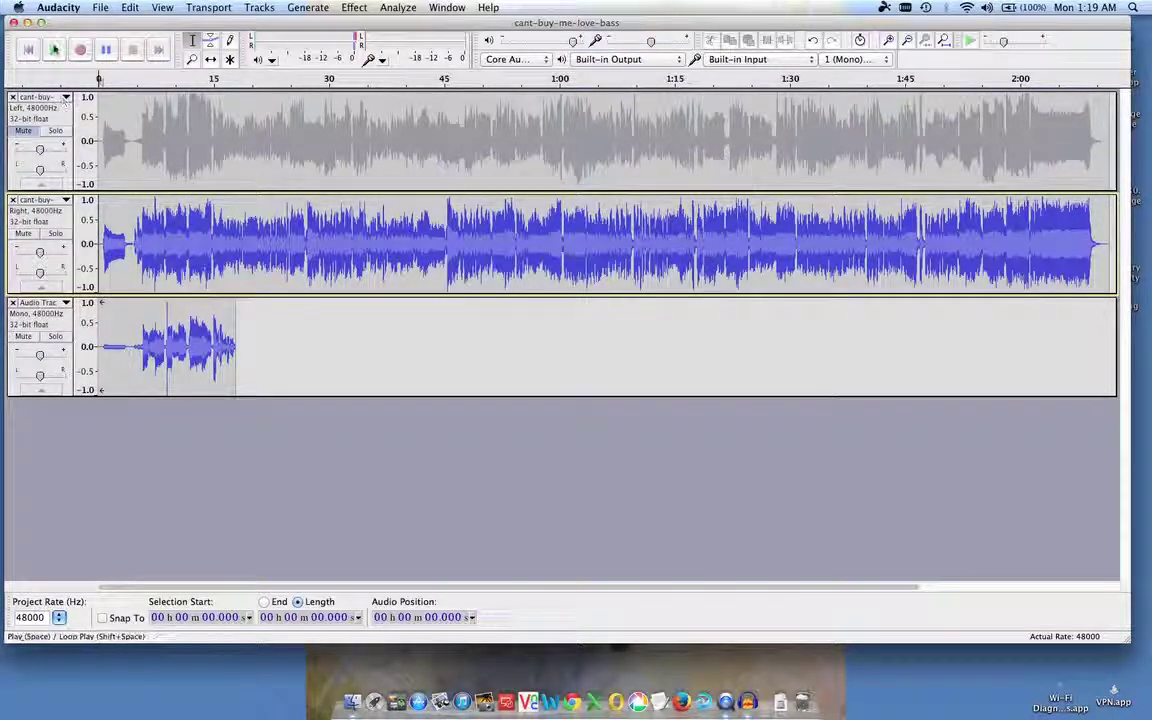
pyautogui.click(53, 50)
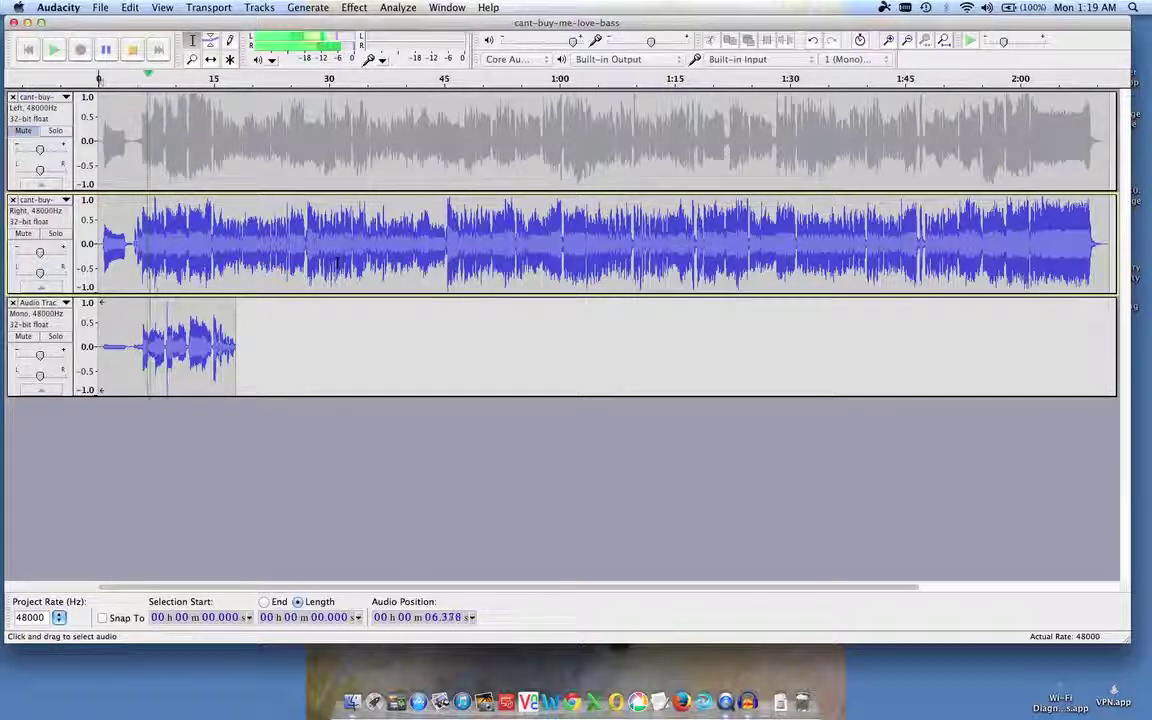
pyautogui.click(130, 52)
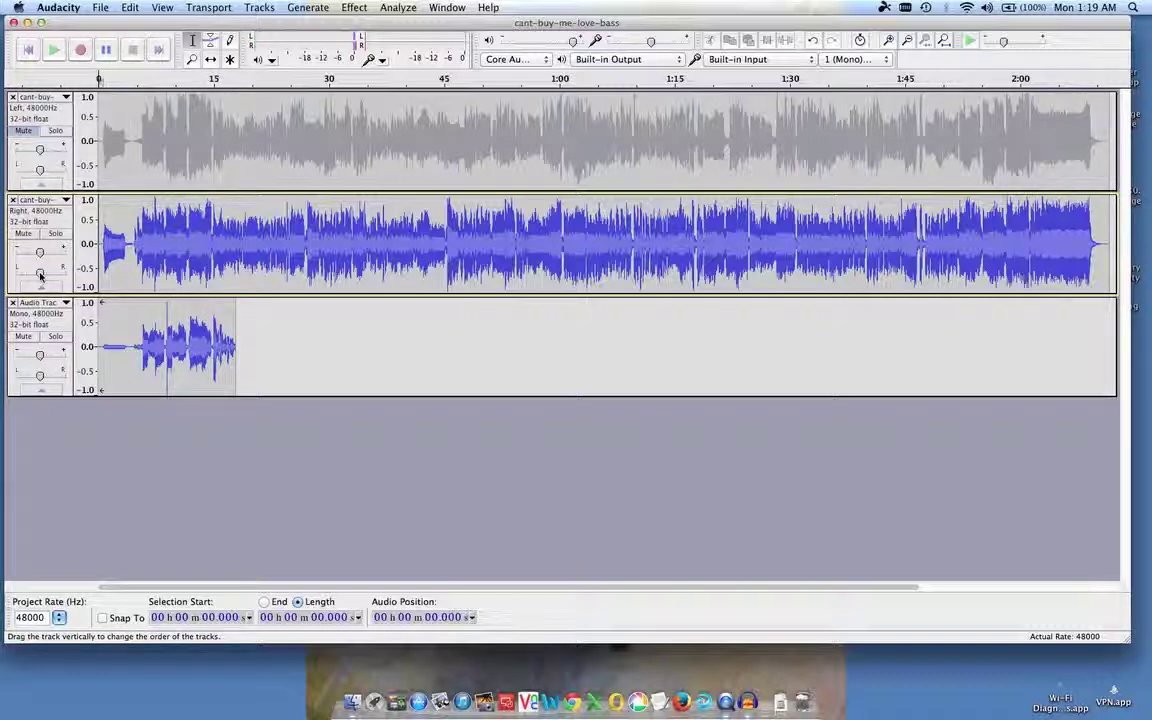
# Pan the right-channel track fully right and the recorded take fully left.
pyautogui.moveTo(40, 274)
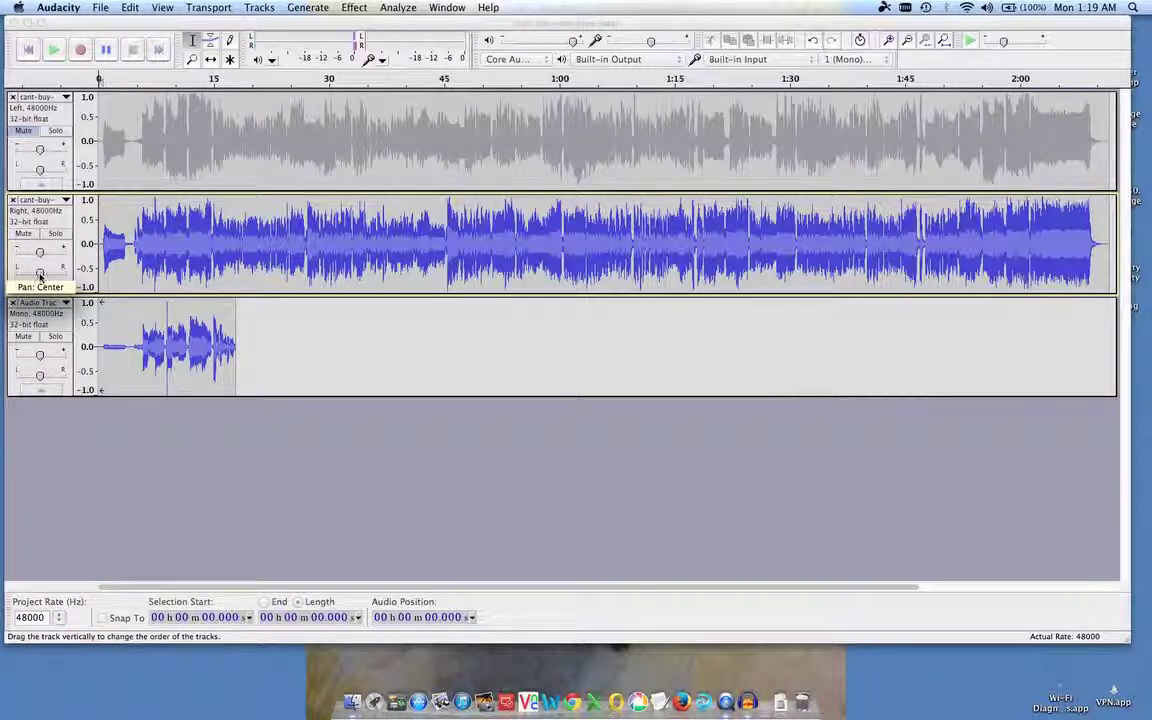
pyautogui.moveTo(40, 276); pyautogui.dragTo(50, 275)
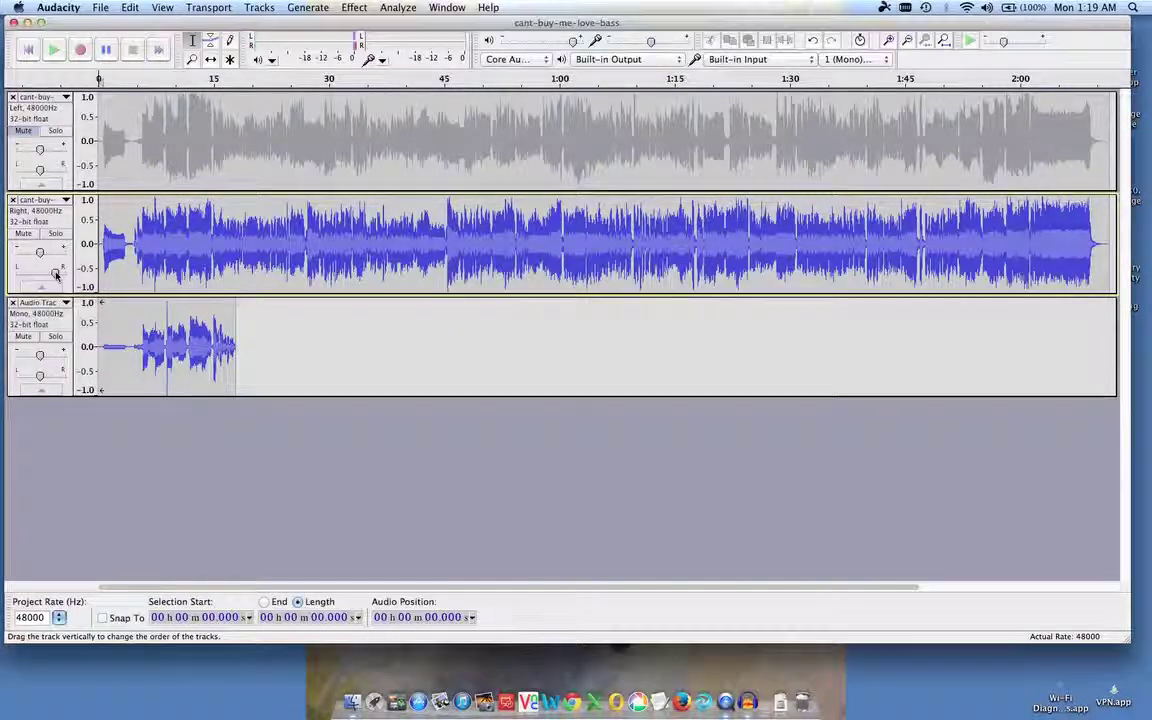
pyautogui.moveTo(40, 380); pyautogui.dragTo(25, 378)
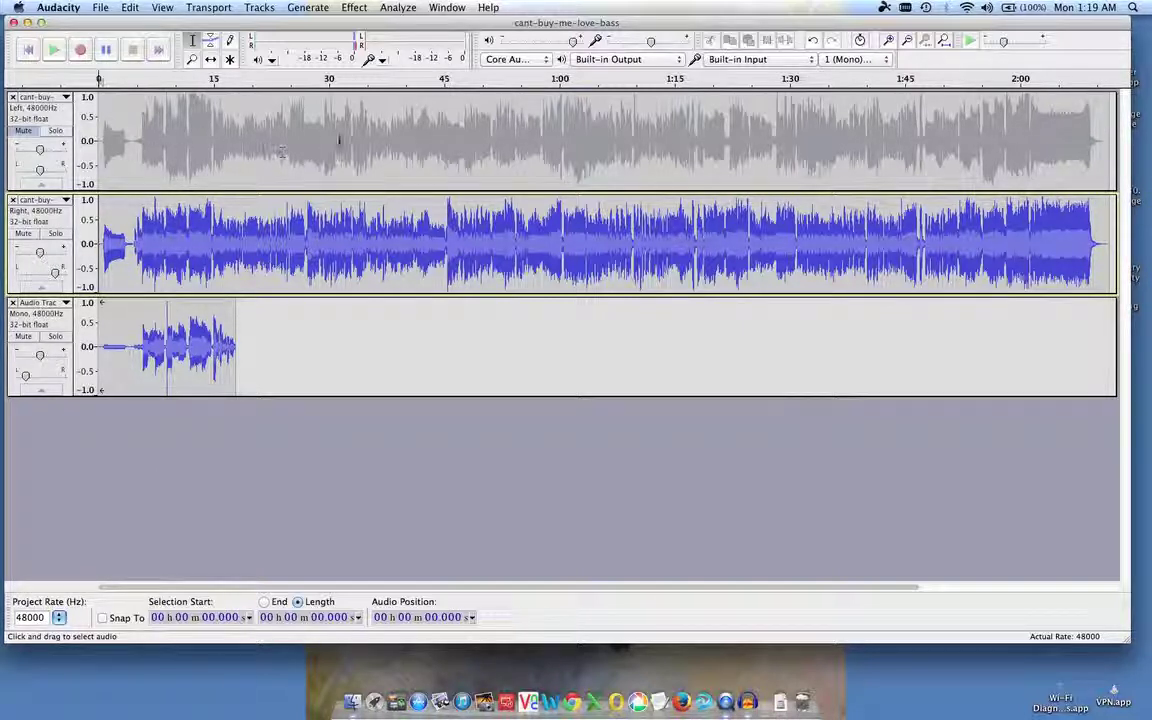
# Export the mix as an MP3 to the Music folder, adding the performer's surname and "-1" to the name cant-buy-me-love-bass.
pyautogui.click(102, 9)
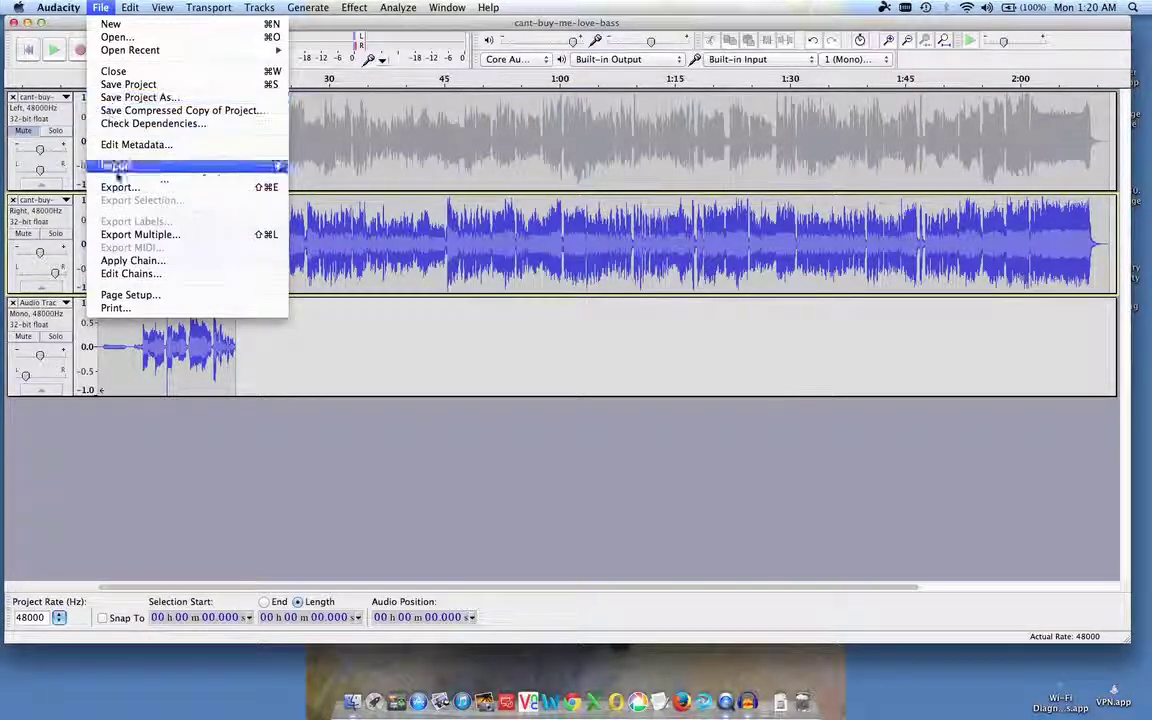
pyautogui.click(119, 188)
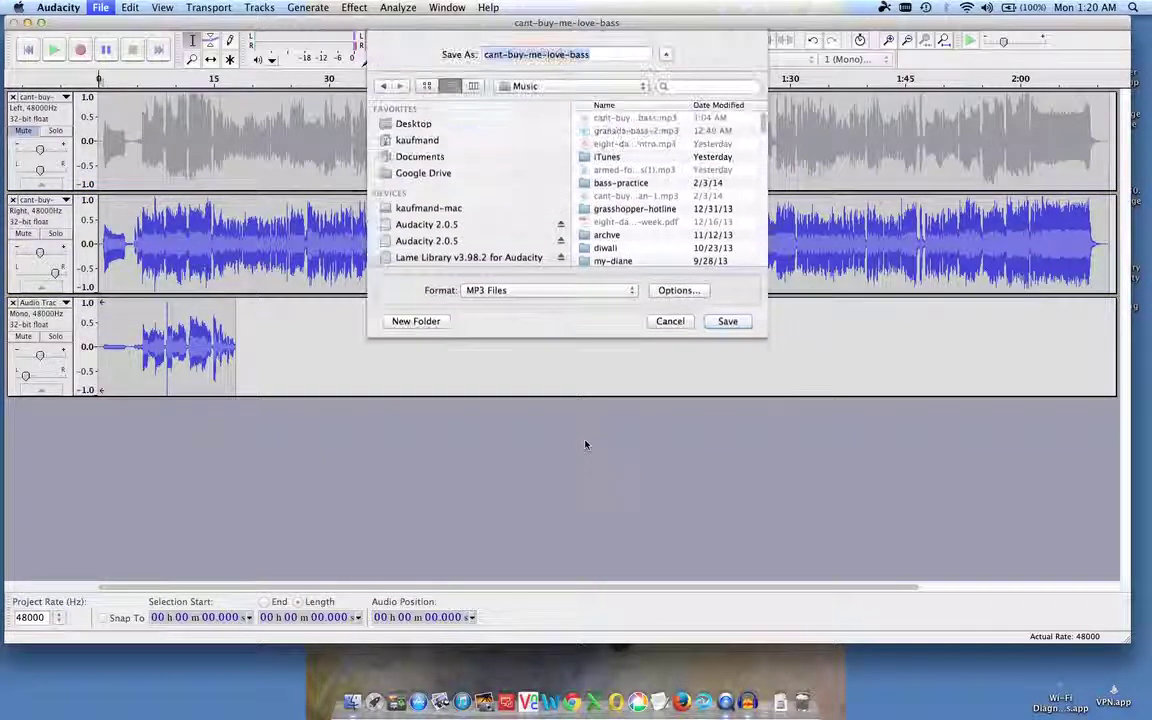
pyautogui.click(606, 53)
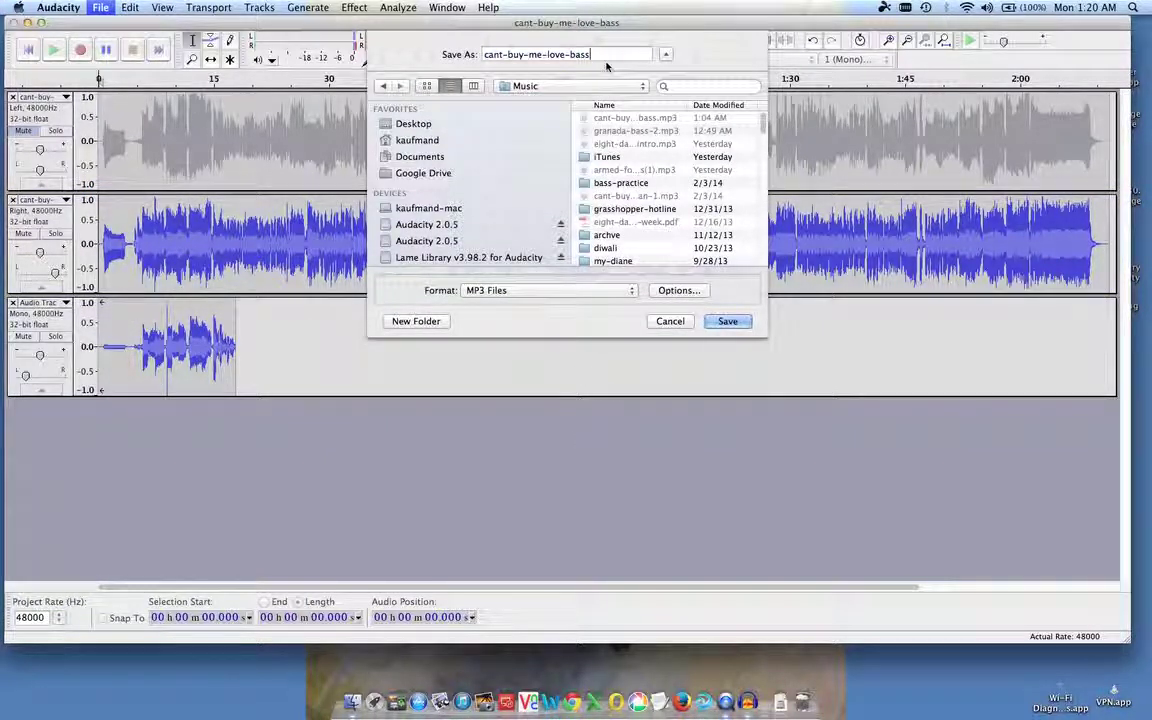
pyautogui.write('-kai')
pyautogui.write('ufman-')
pyautogui.write('1')
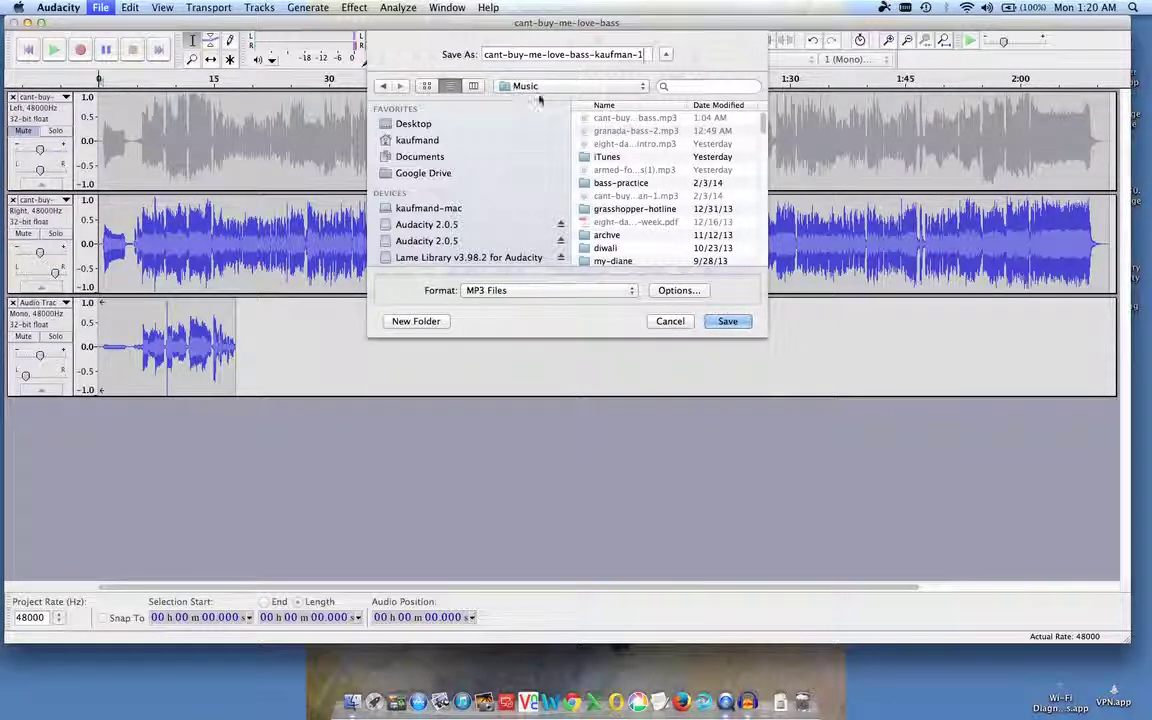
pyautogui.click(727, 322)
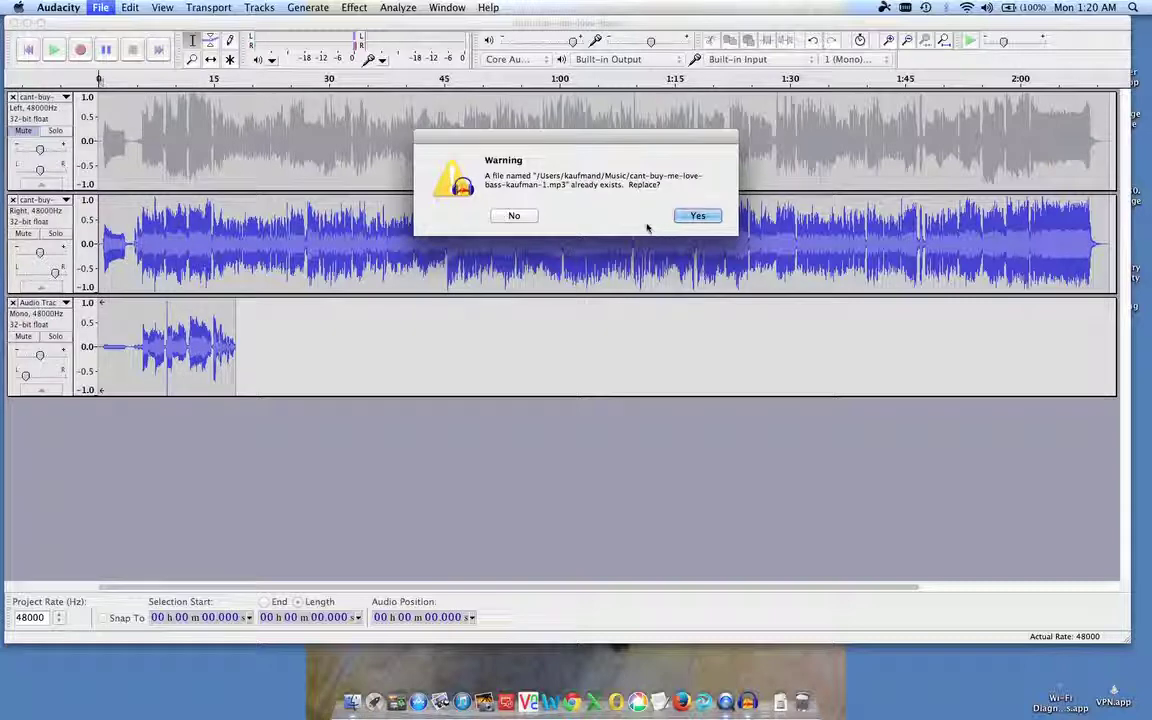
# Decline replacing the existing MP3, change the number ending the export file name to 2, and save it.
pyautogui.click(511, 216)
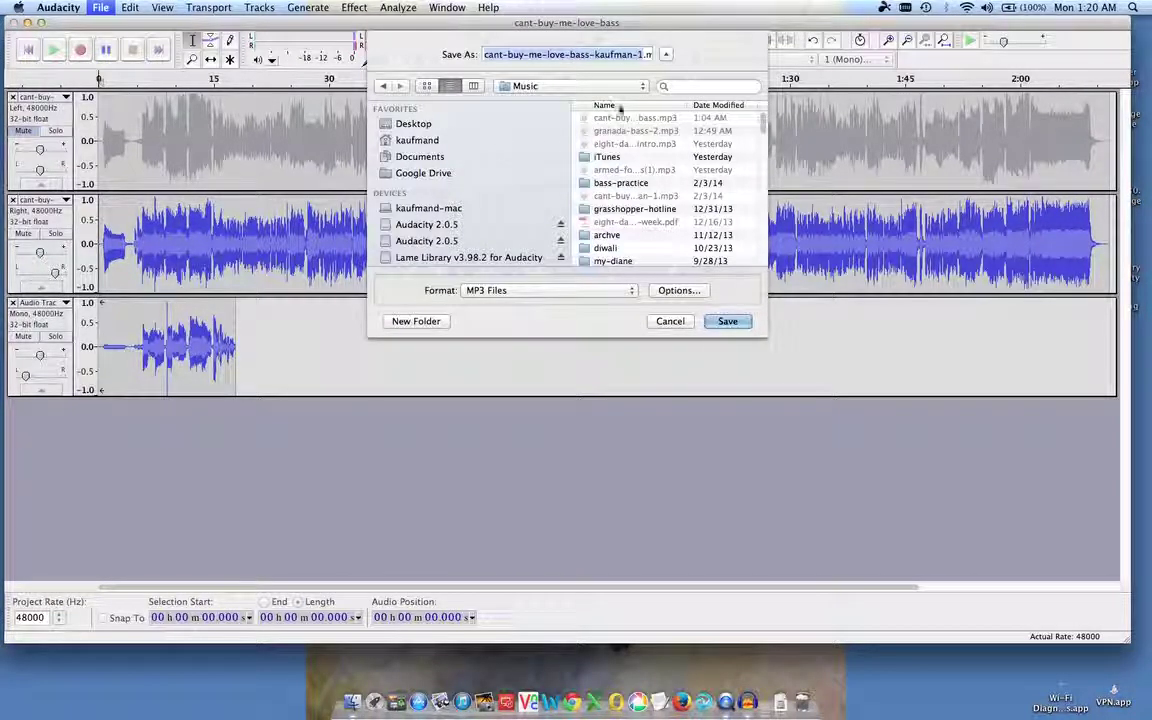
pyautogui.click(640, 54)
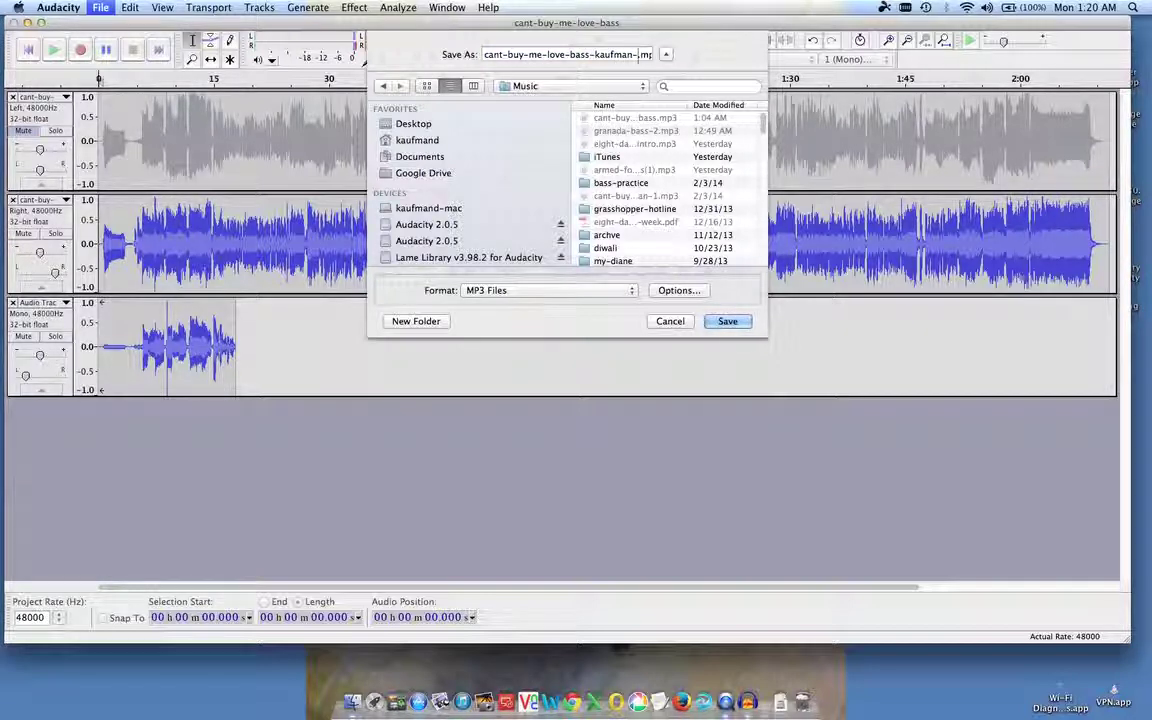
pyautogui.write('2')
pyautogui.click(724, 321)
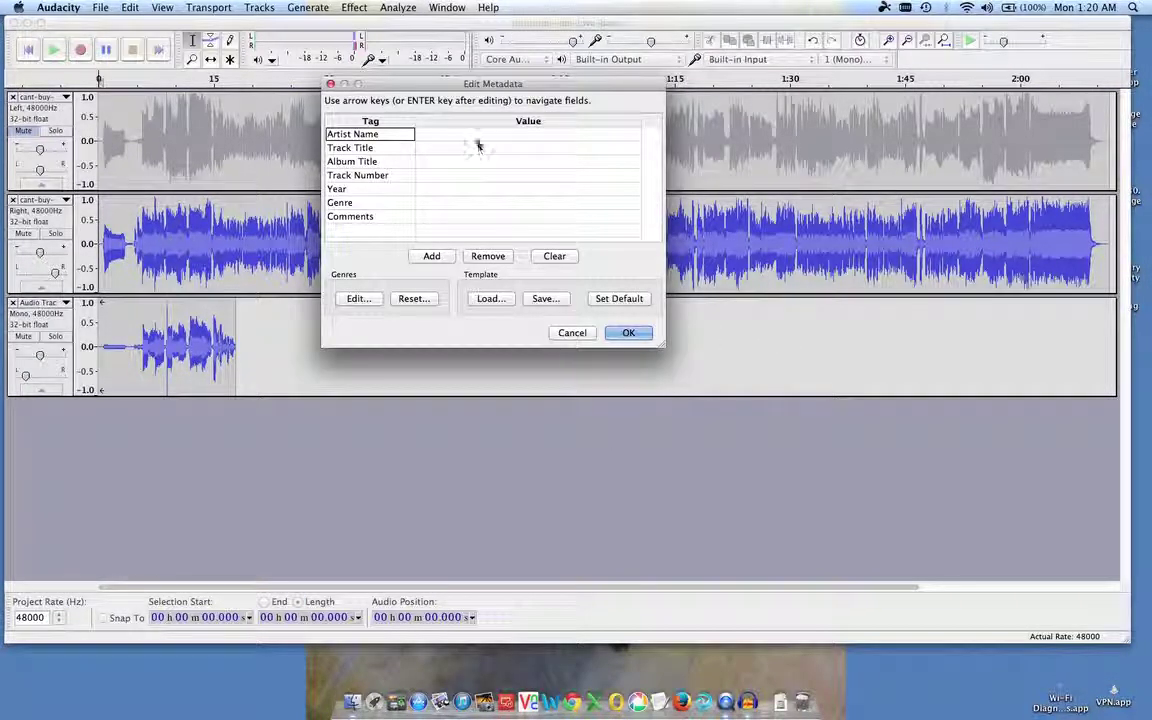
# Enter the performer's full name as the Artist Name in the metadata and complete the MP3 export.
pyautogui.click(476, 136)
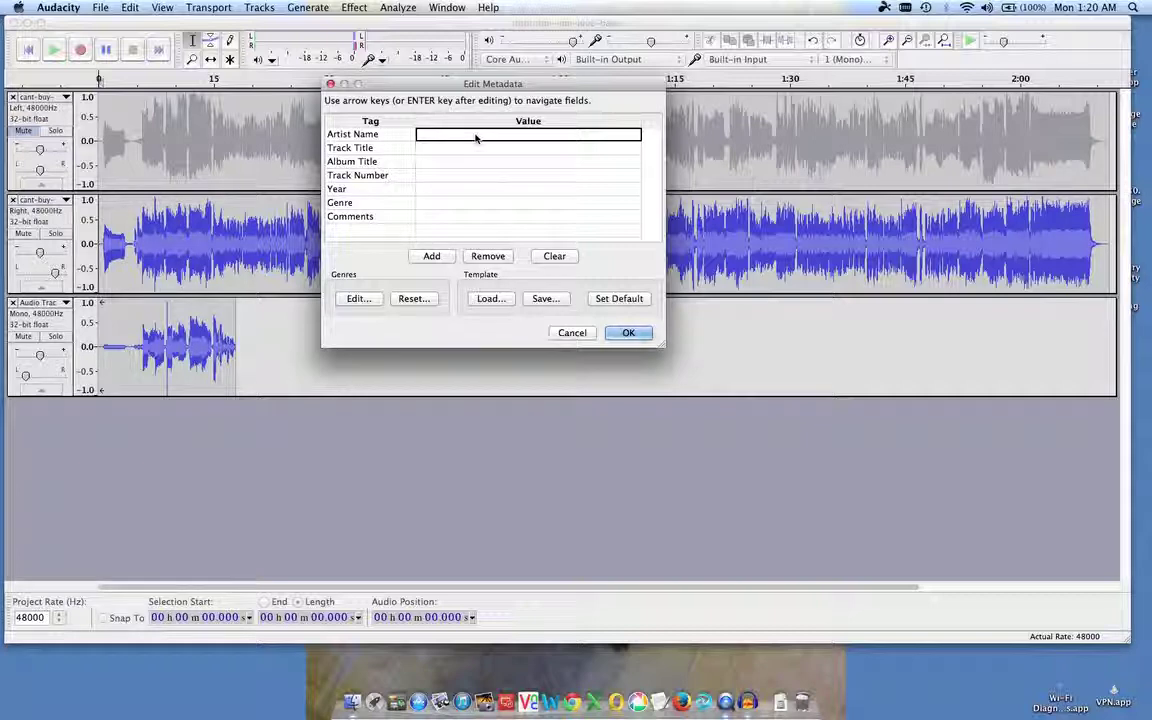
pyautogui.write('Davi')
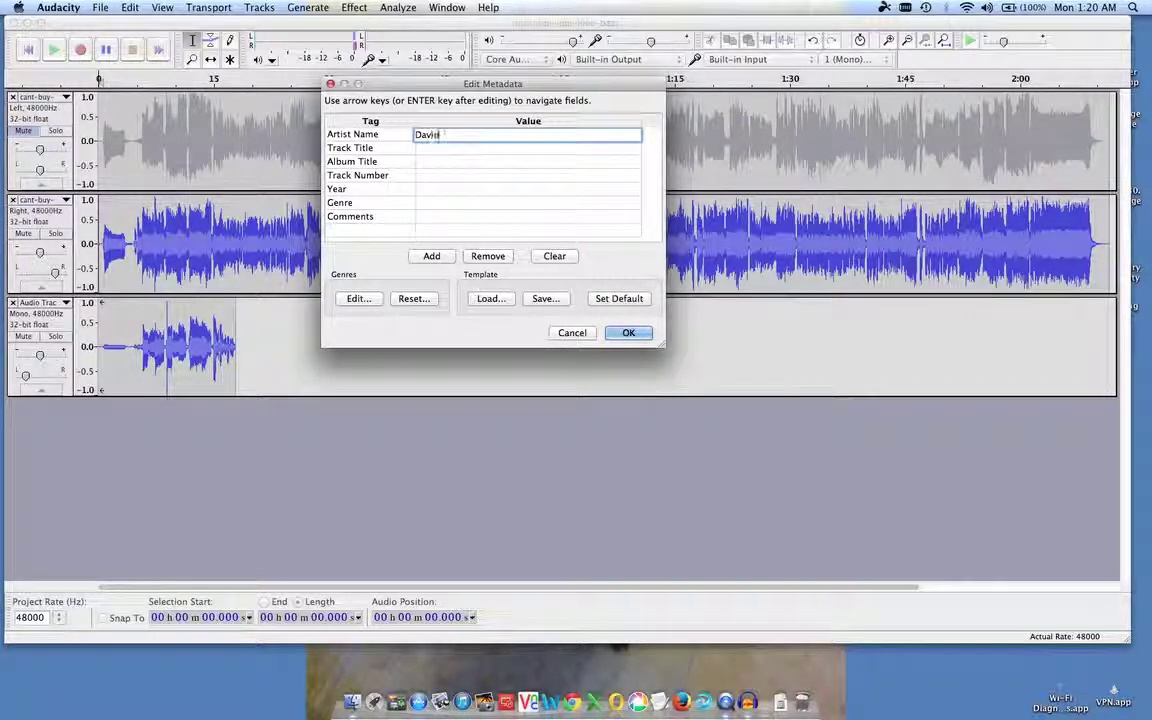
pyautogui.write('d Kaufman')
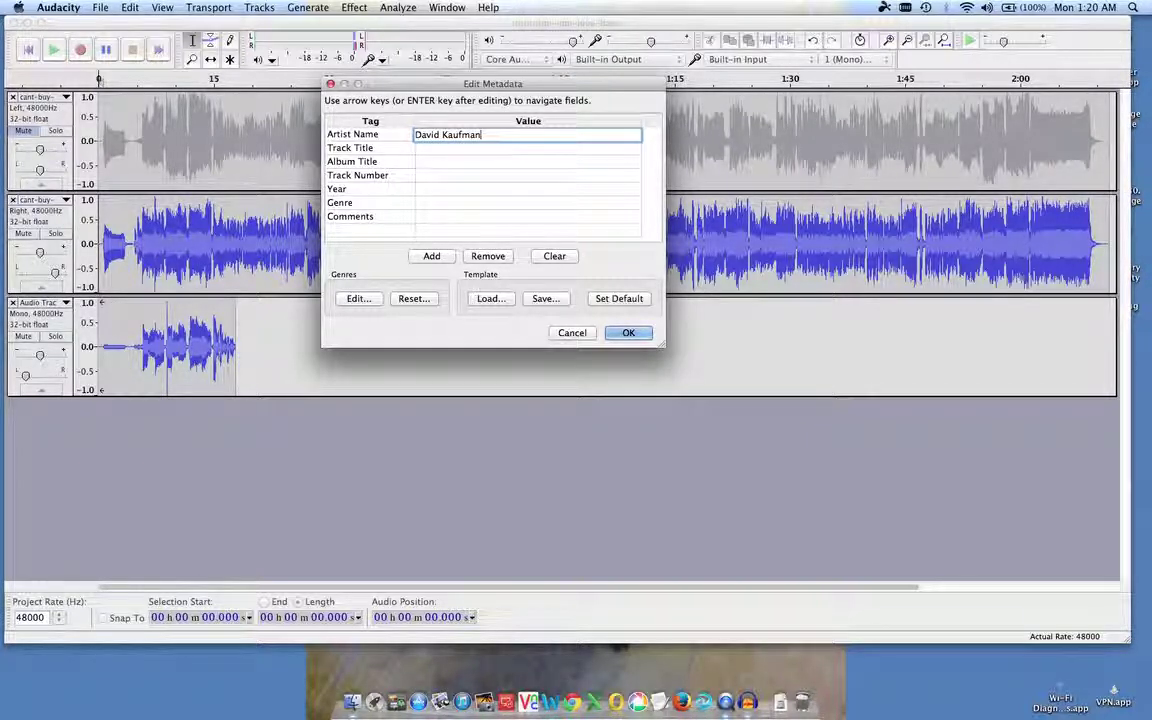
pyautogui.click(448, 150)
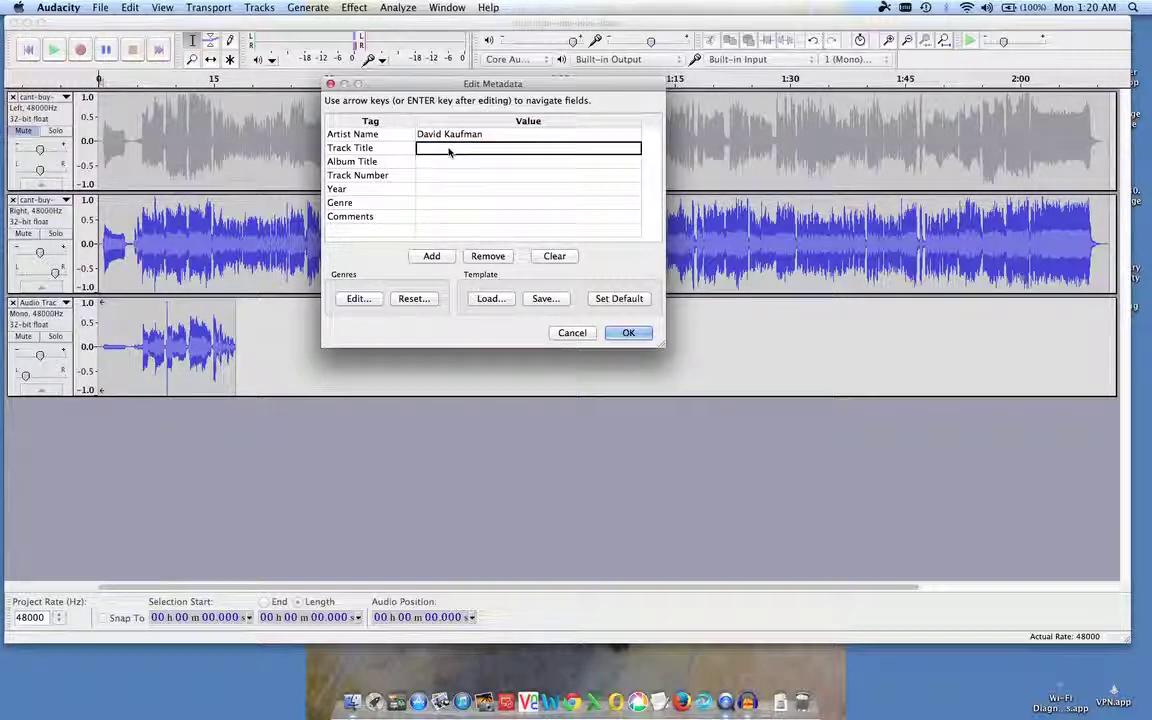
pyautogui.click(620, 332)
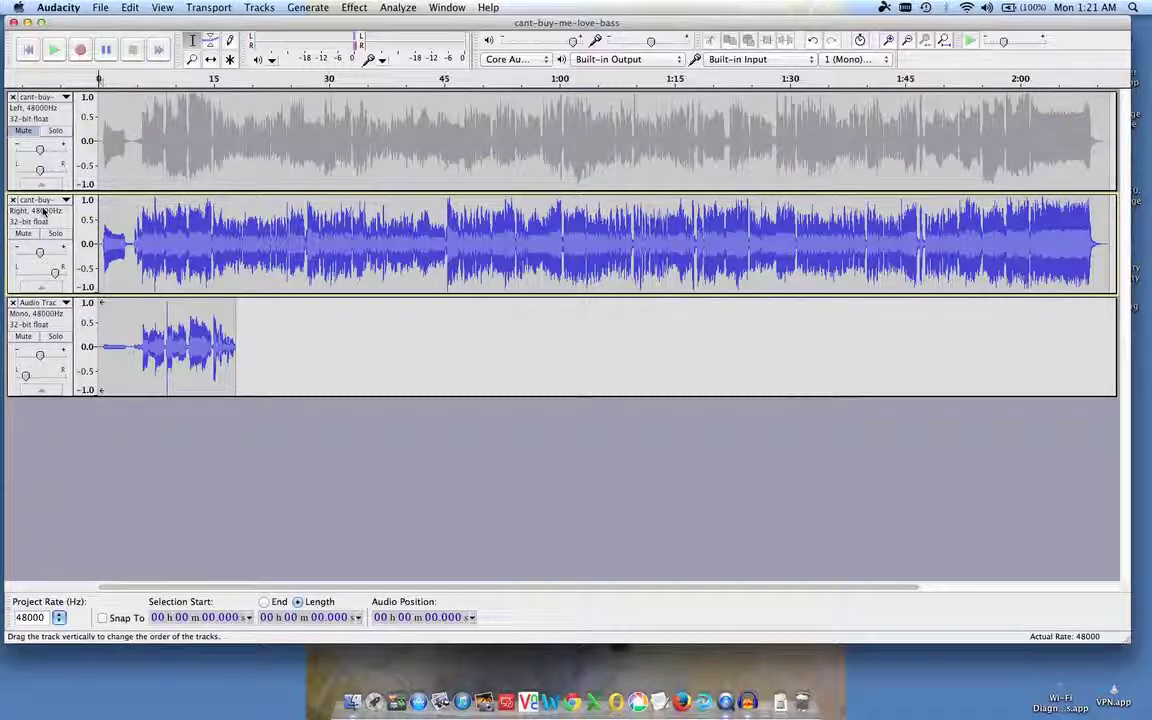
# Save the project as cant-buy-me-love-bass.aup in the bass-practice folder.
pyautogui.click(101, 9)
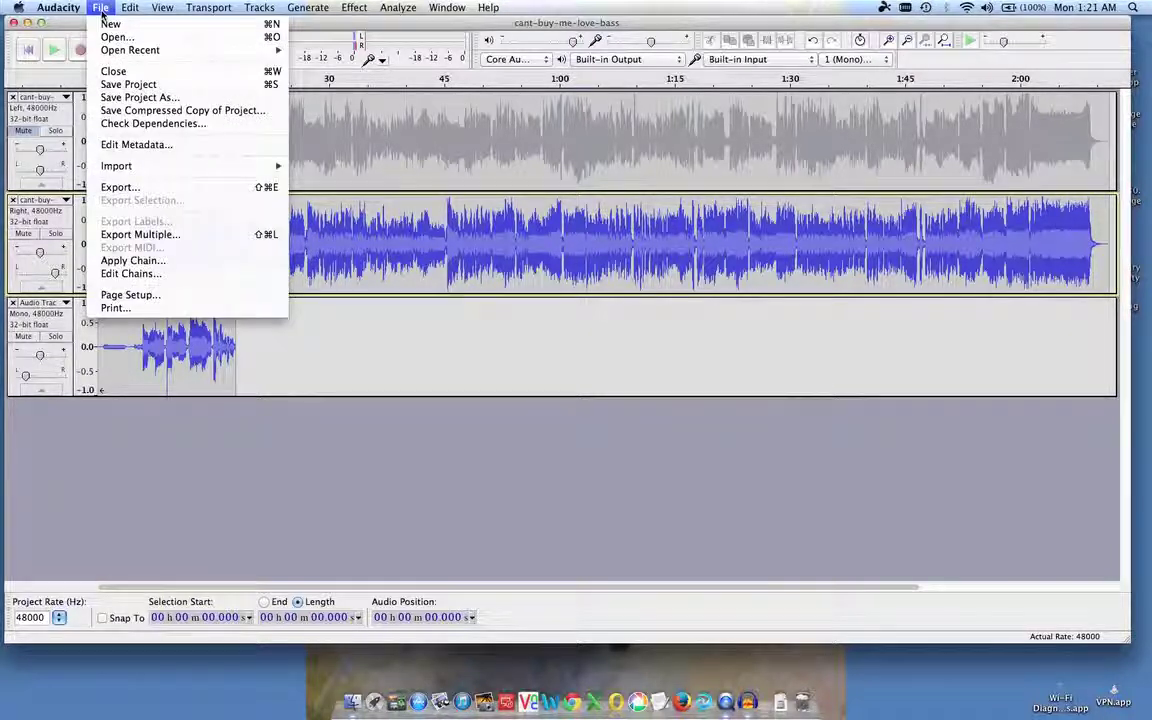
pyautogui.click(115, 85)
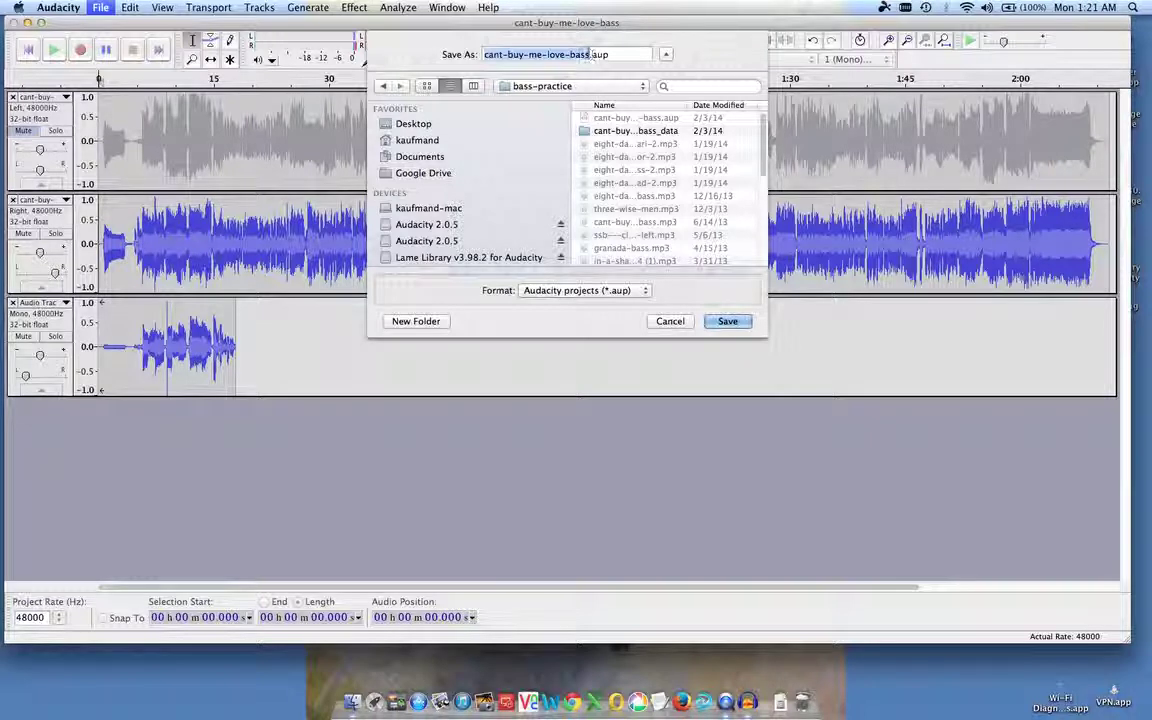
pyautogui.click(528, 52)
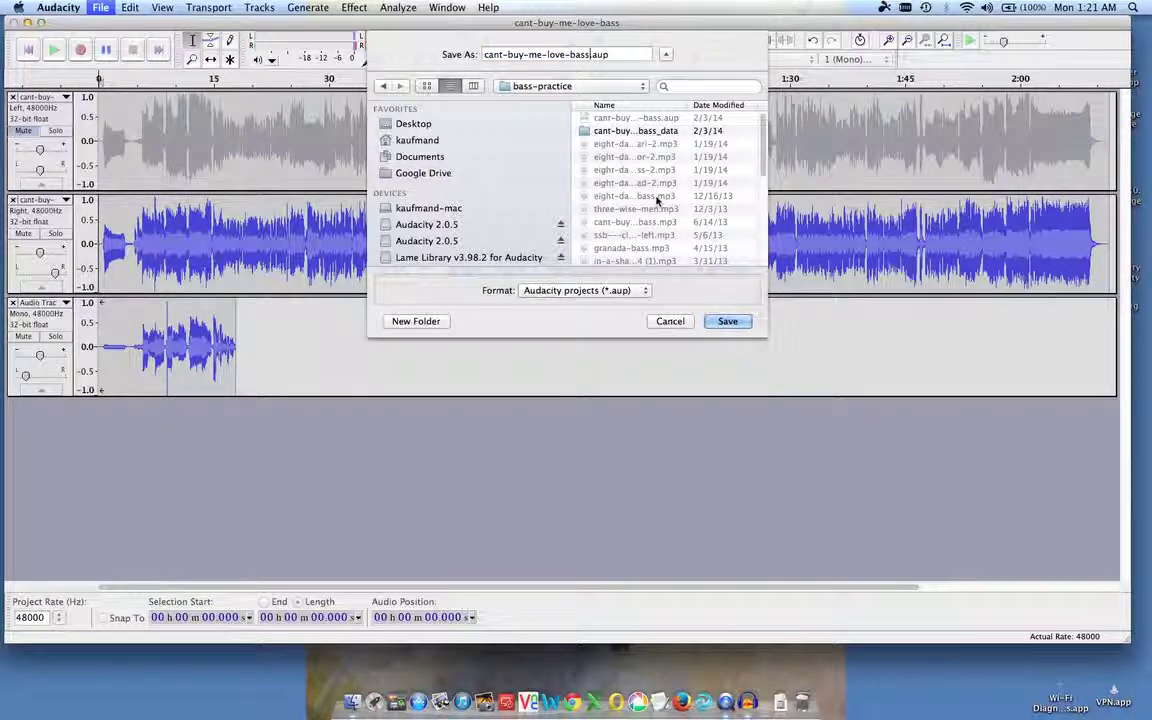
pyautogui.click(727, 321)
pyautogui.click(727, 321)
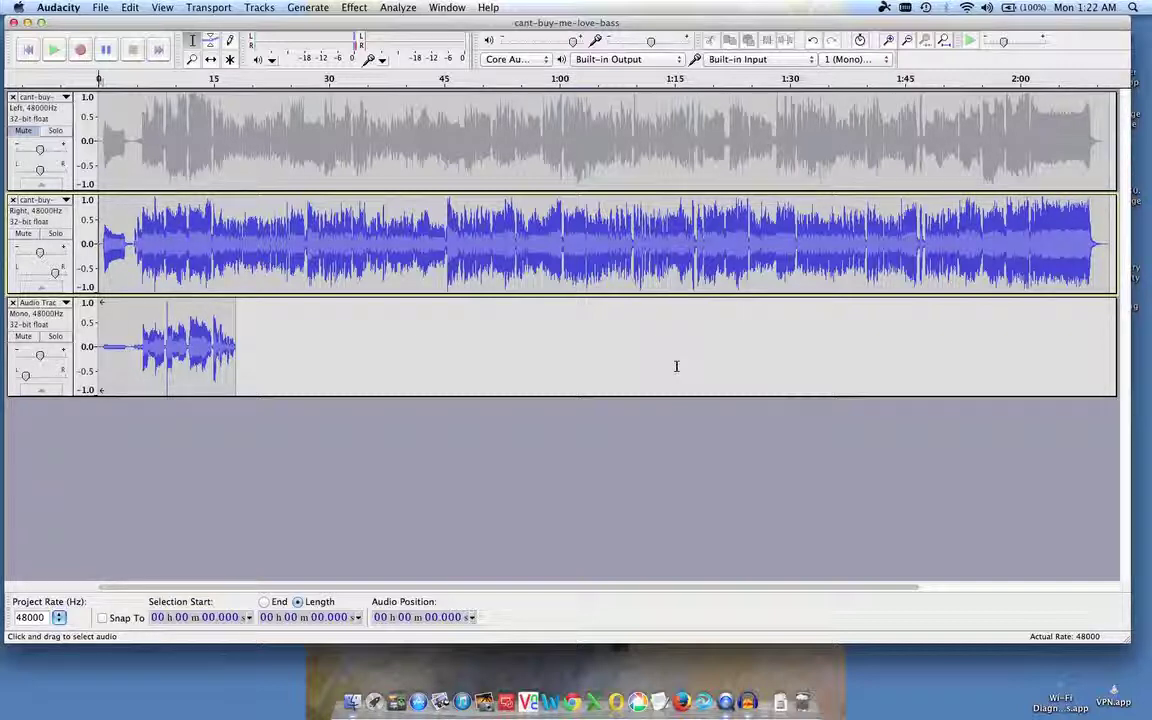
# Close the project window and quit Audacity.
pyautogui.click(14, 23)
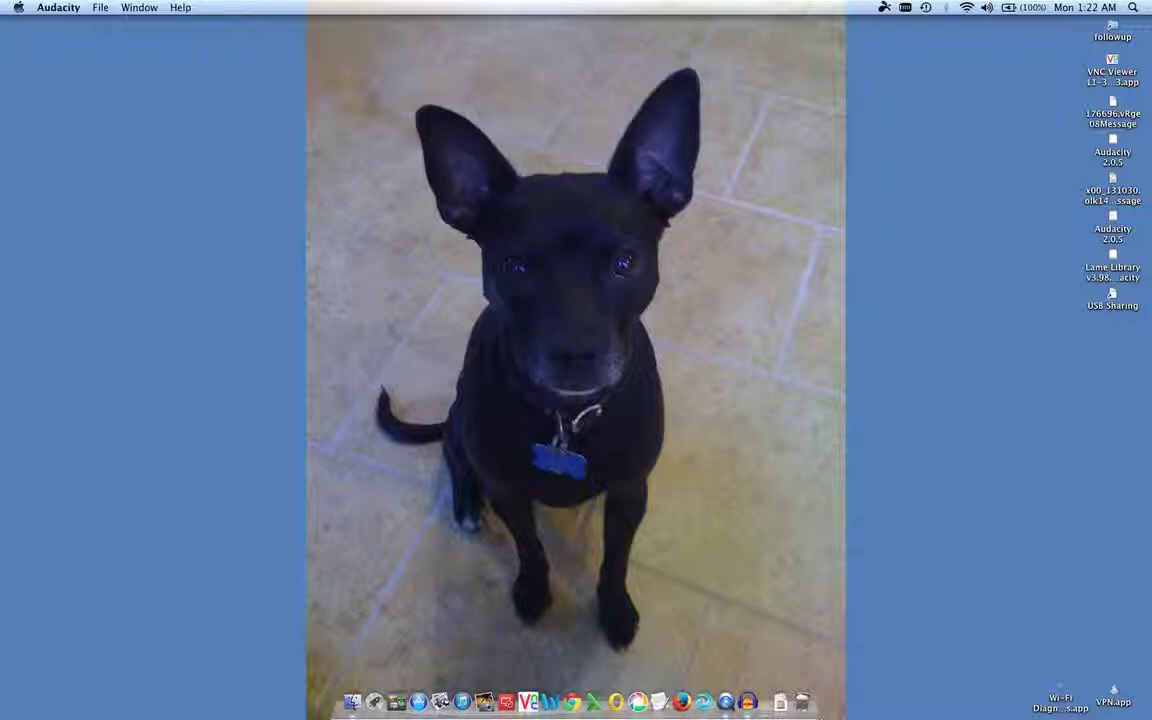
pyautogui.rightClick(747, 701)
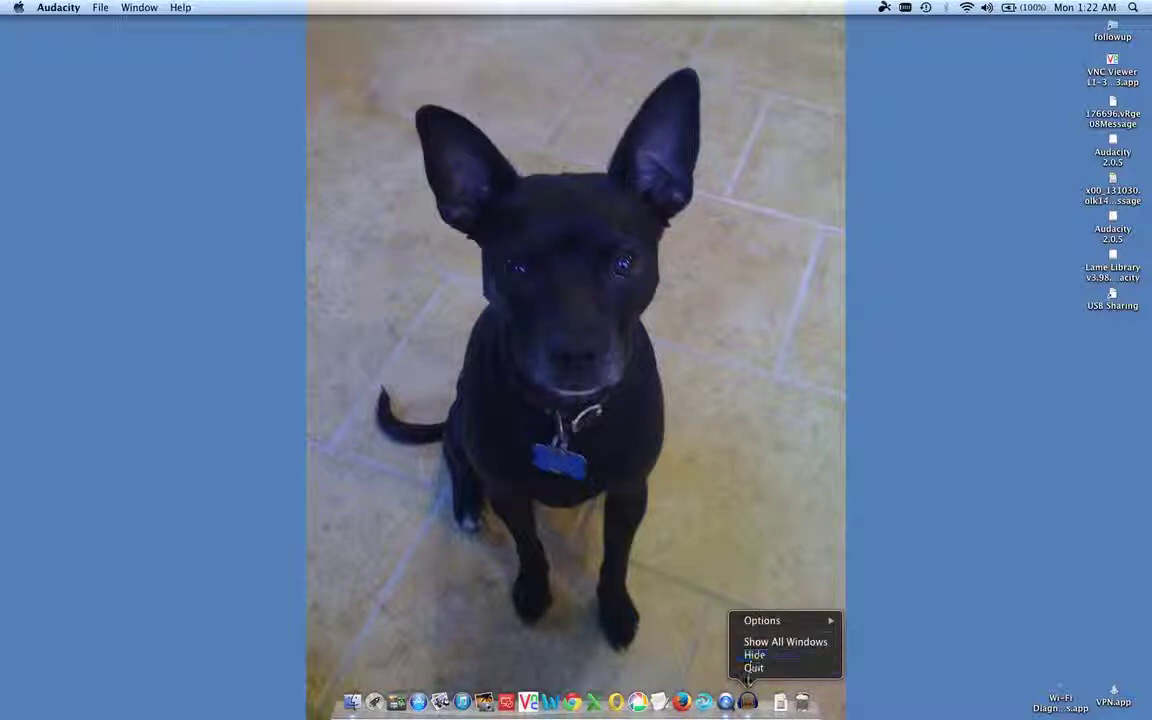
pyautogui.click(752, 668)
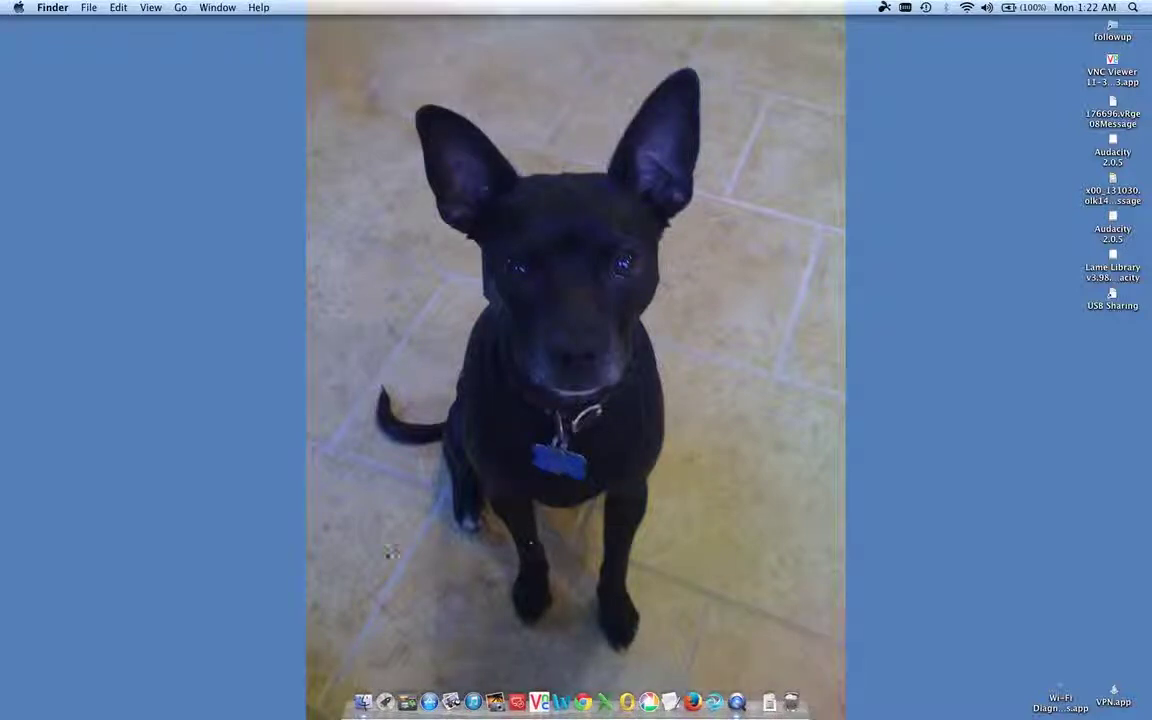
# Open a Finder window and search this Mac for "buy me love".
pyautogui.click(363, 703)
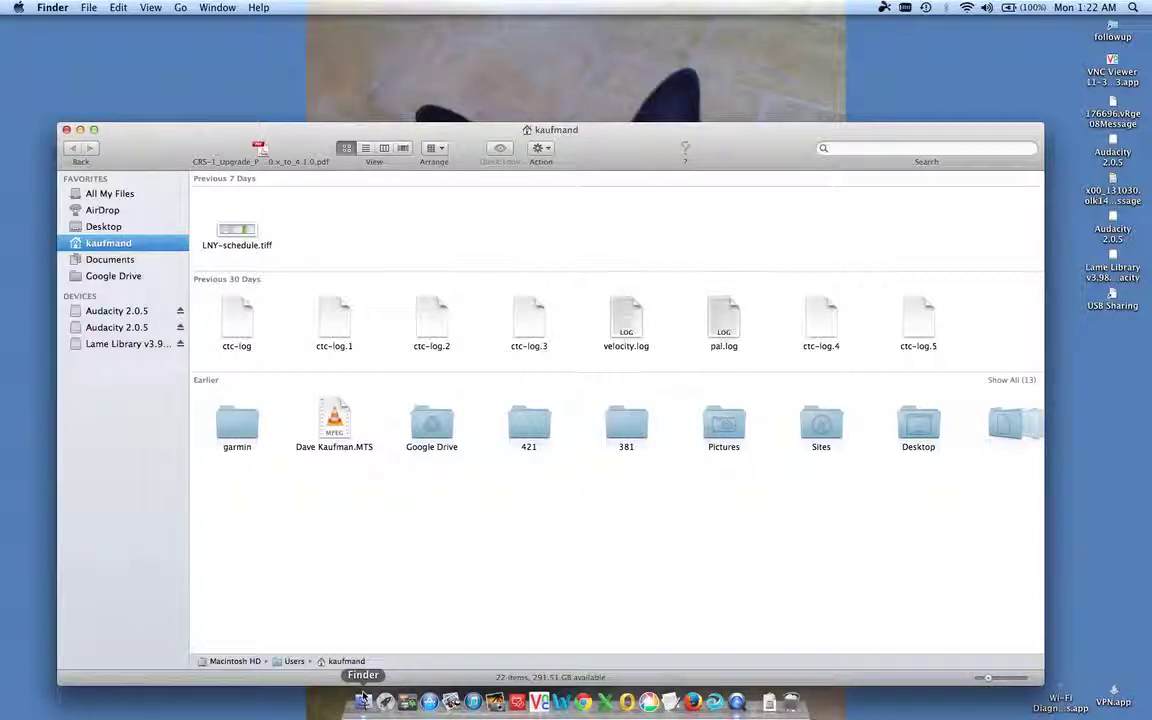
pyautogui.click(886, 147)
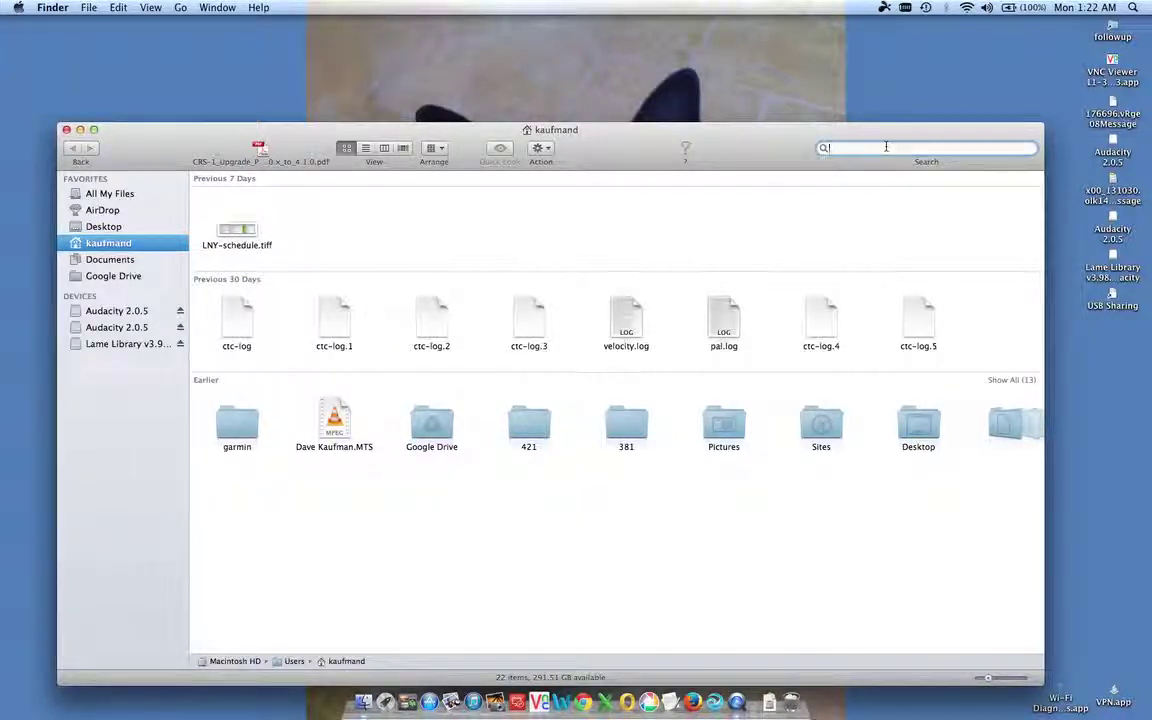
pyautogui.write('buy')
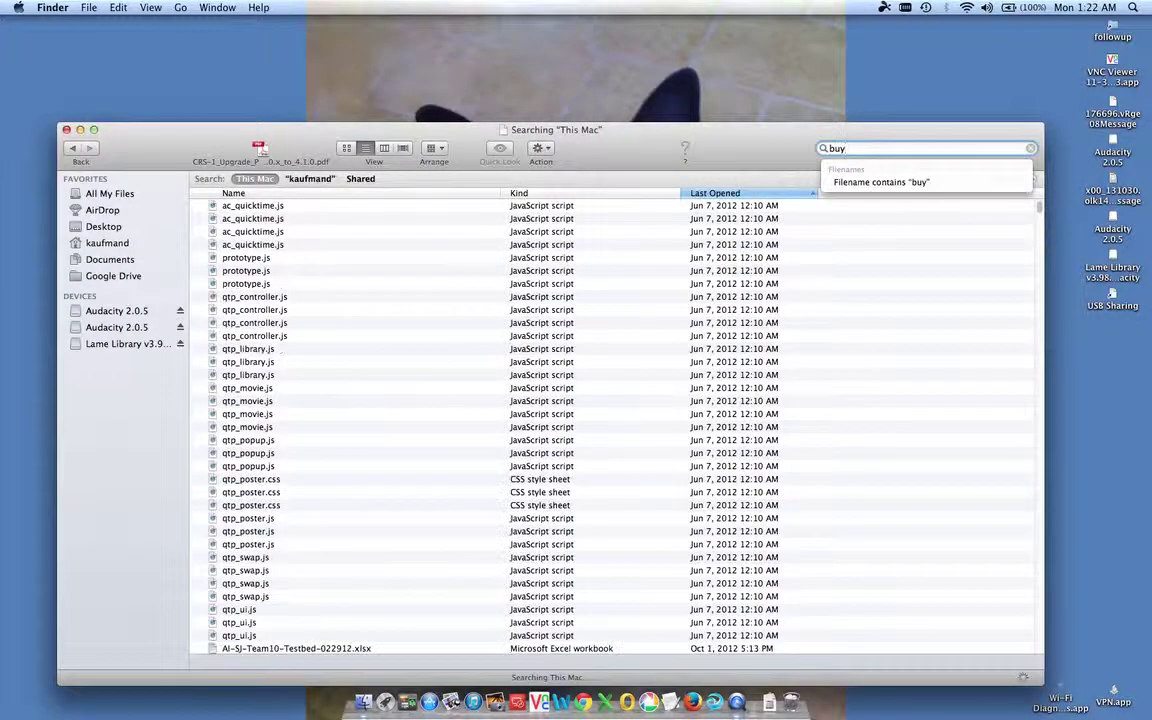
pyautogui.write(' me ')
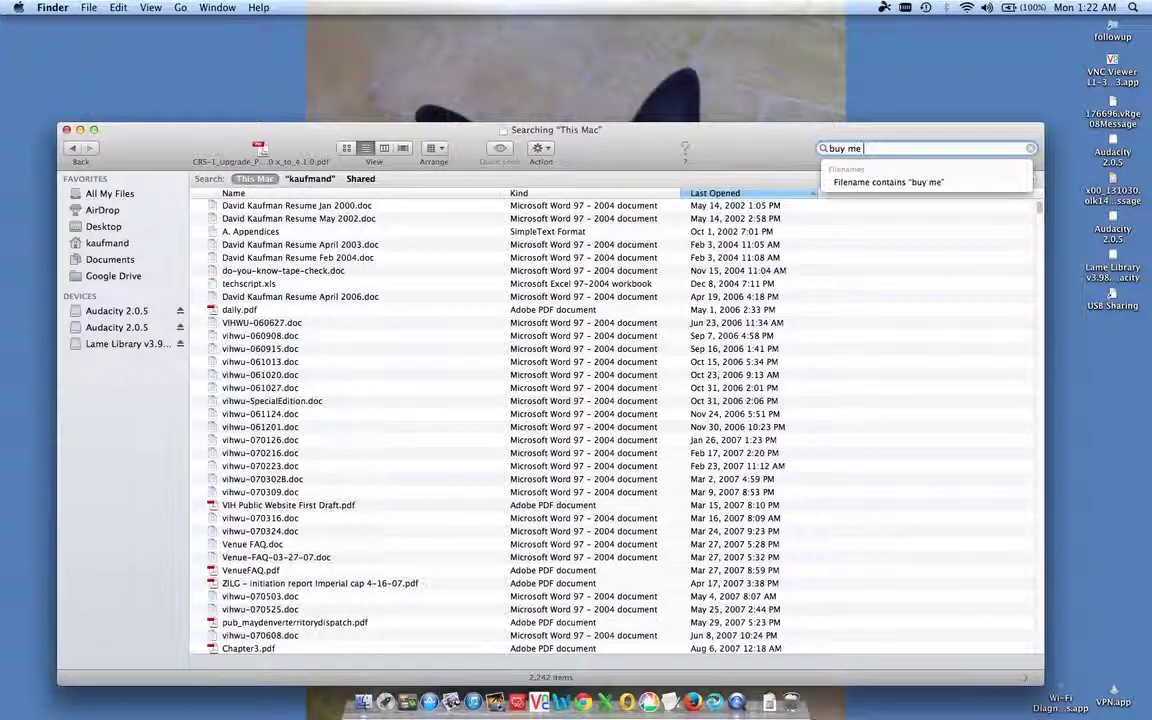
pyautogui.write('love')
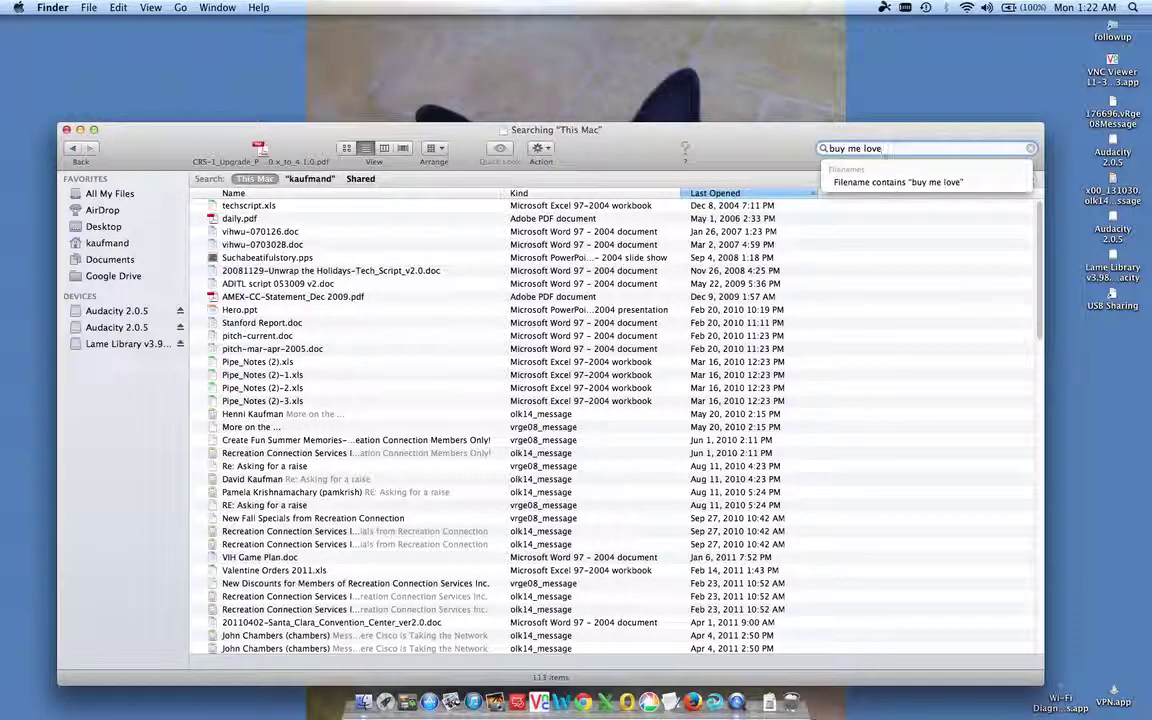
# Refine the file search to the hyphenated name "buy-me-love-bass-" followed by the performer's surname.
pyautogui.click(848, 148)
pyautogui.press('BackSpace')
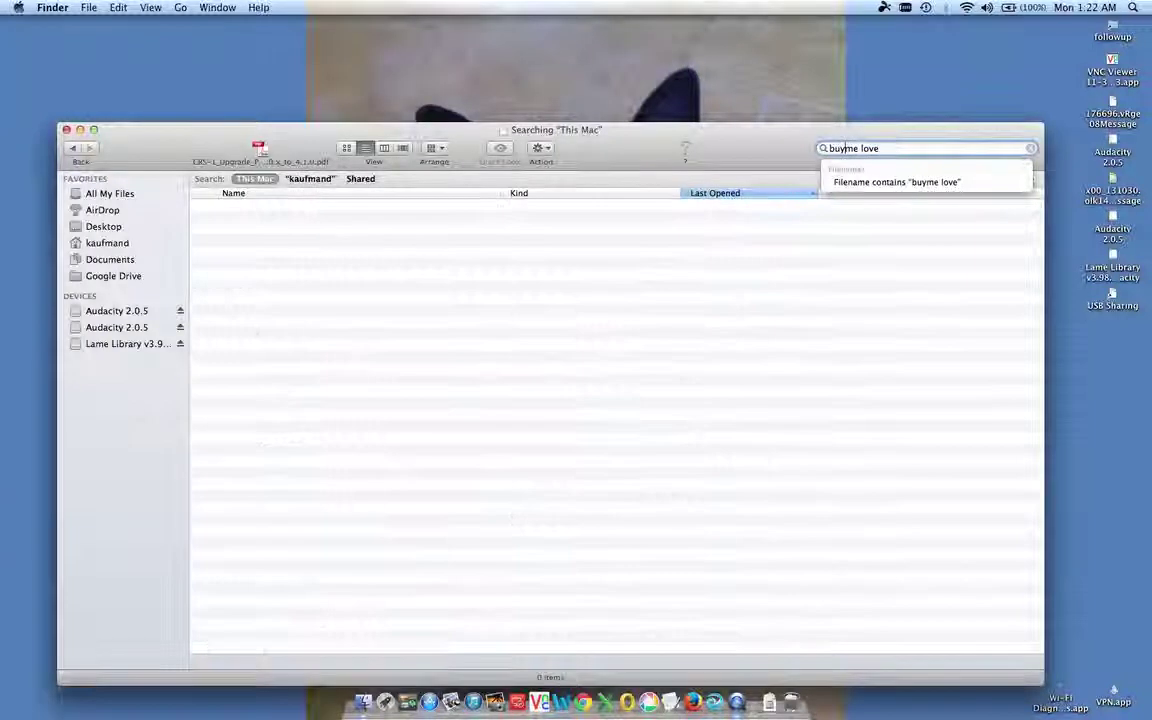
pyautogui.write('-')
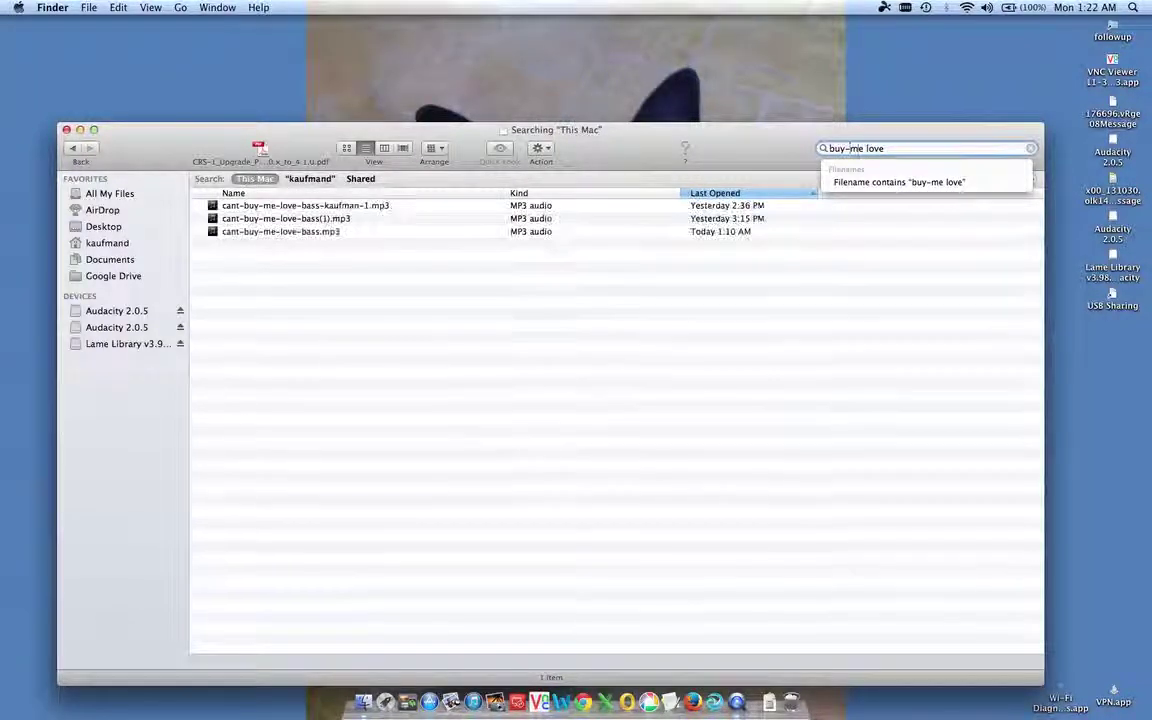
pyautogui.press('Right')
pyautogui.press('Right')
pyautogui.press('Right')
pyautogui.press('BackSpace')
pyautogui.write('-')
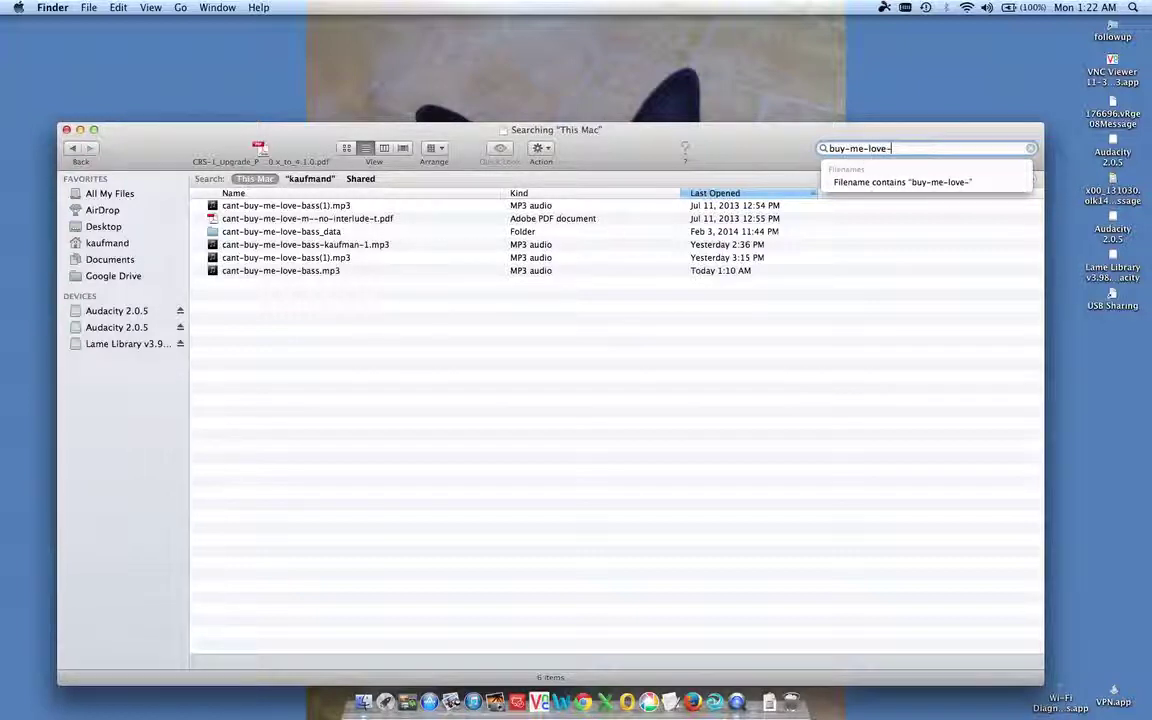
pyautogui.write('bass')
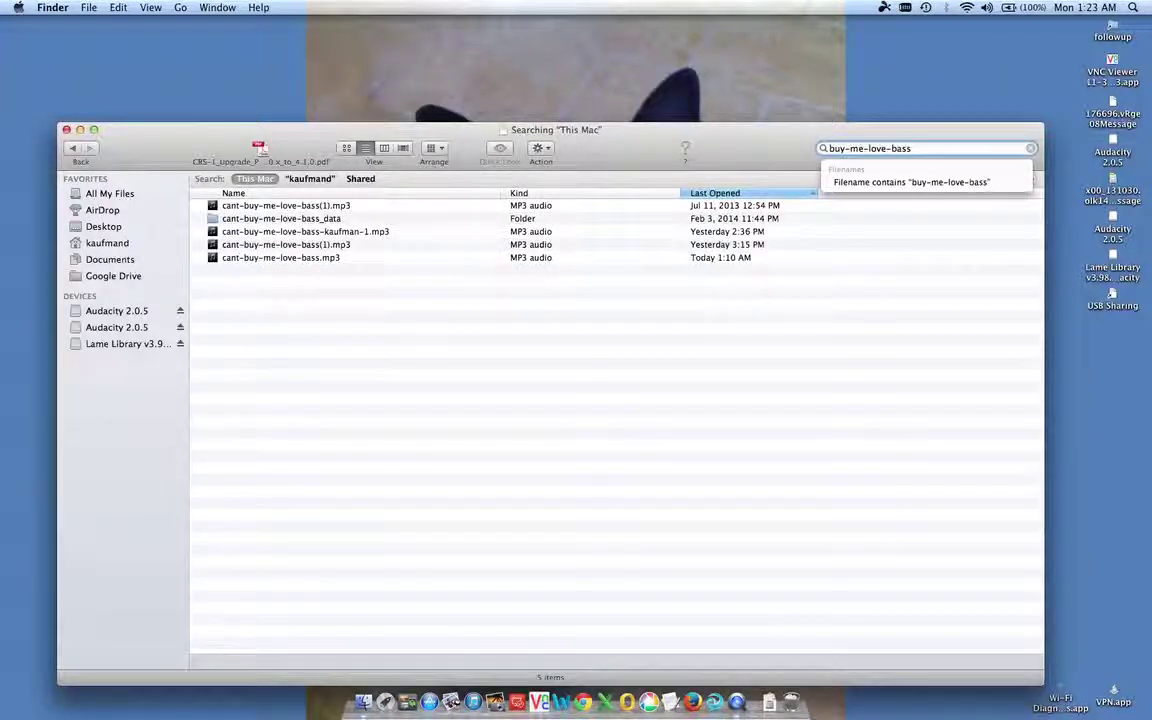
pyautogui.write('-ka')
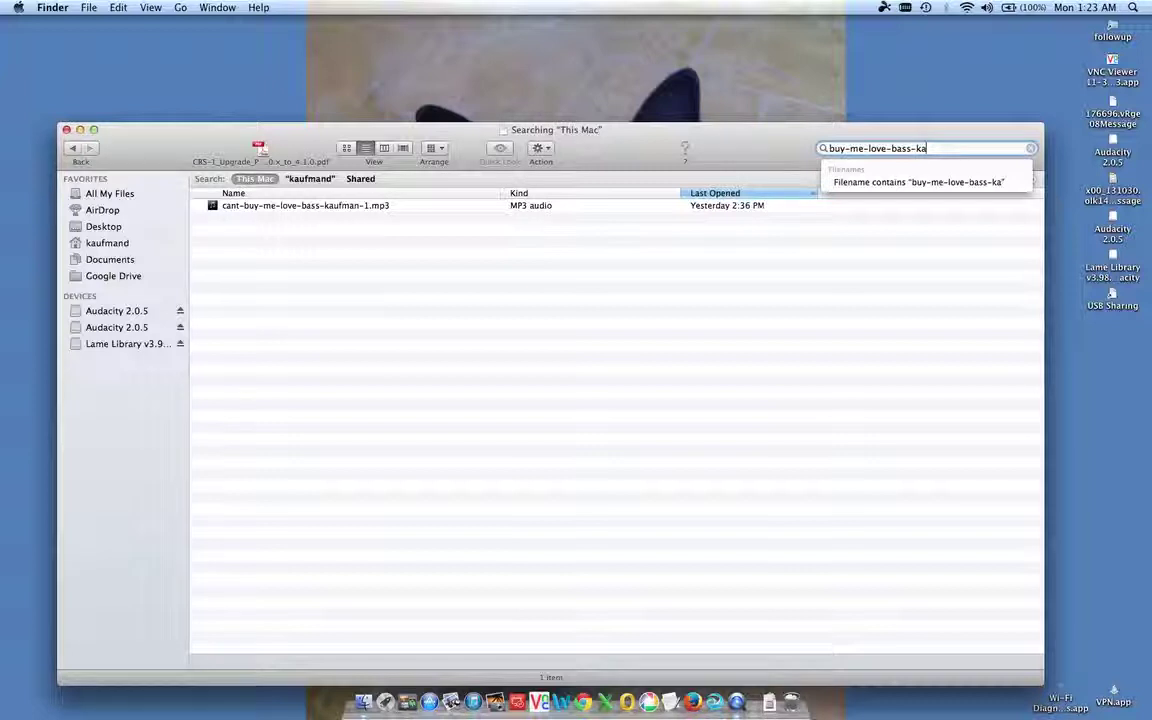
pyautogui.write('ufman')
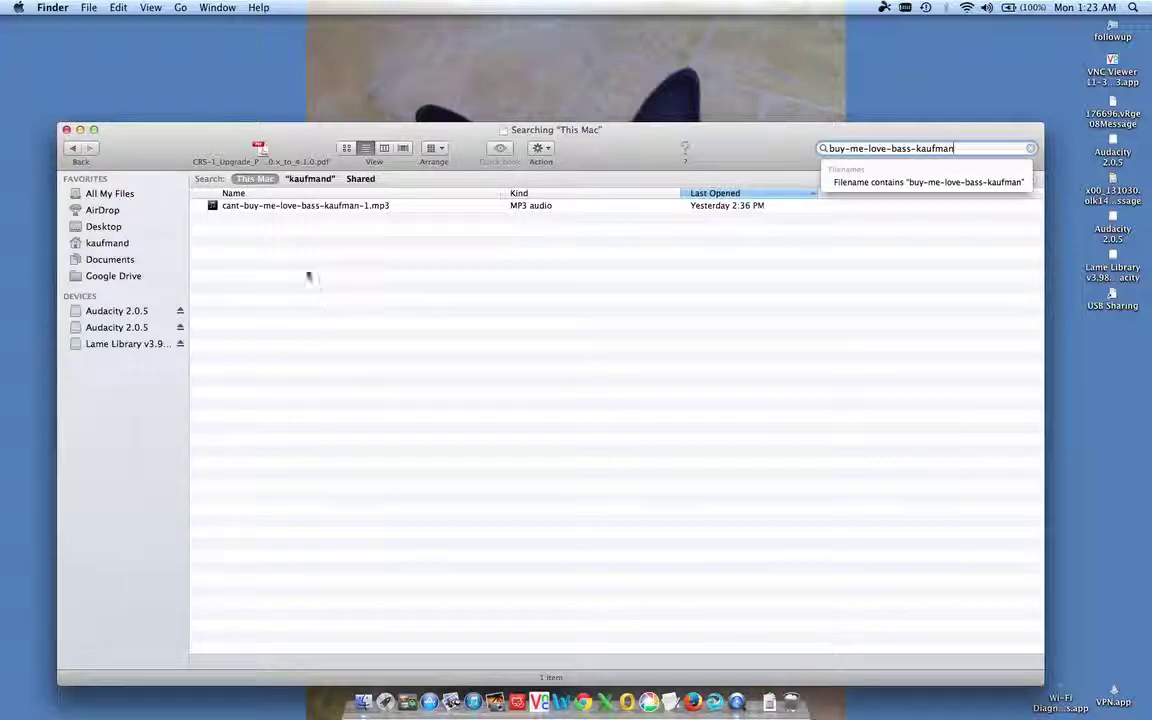
# Open the found bass MP3 that ends in the performer's surname and 1 with iTunes.
pyautogui.click(263, 206)
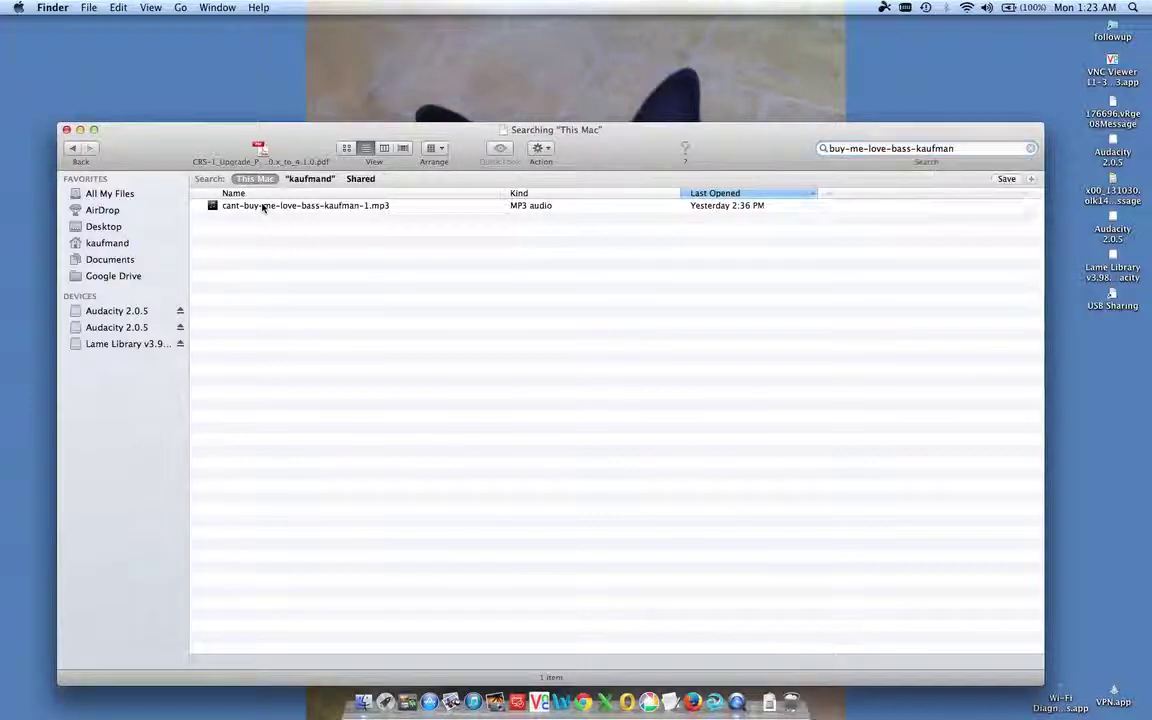
pyautogui.click(263, 206)
pyautogui.rightClick(263, 206)
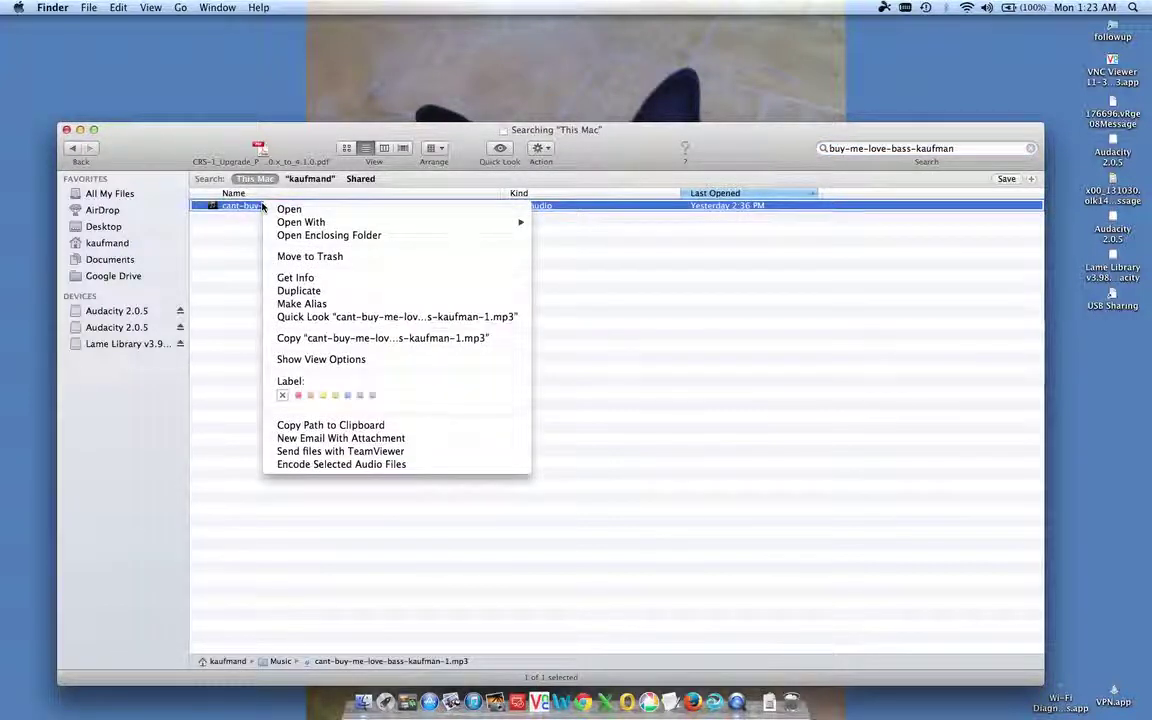
pyautogui.moveTo(288, 222)
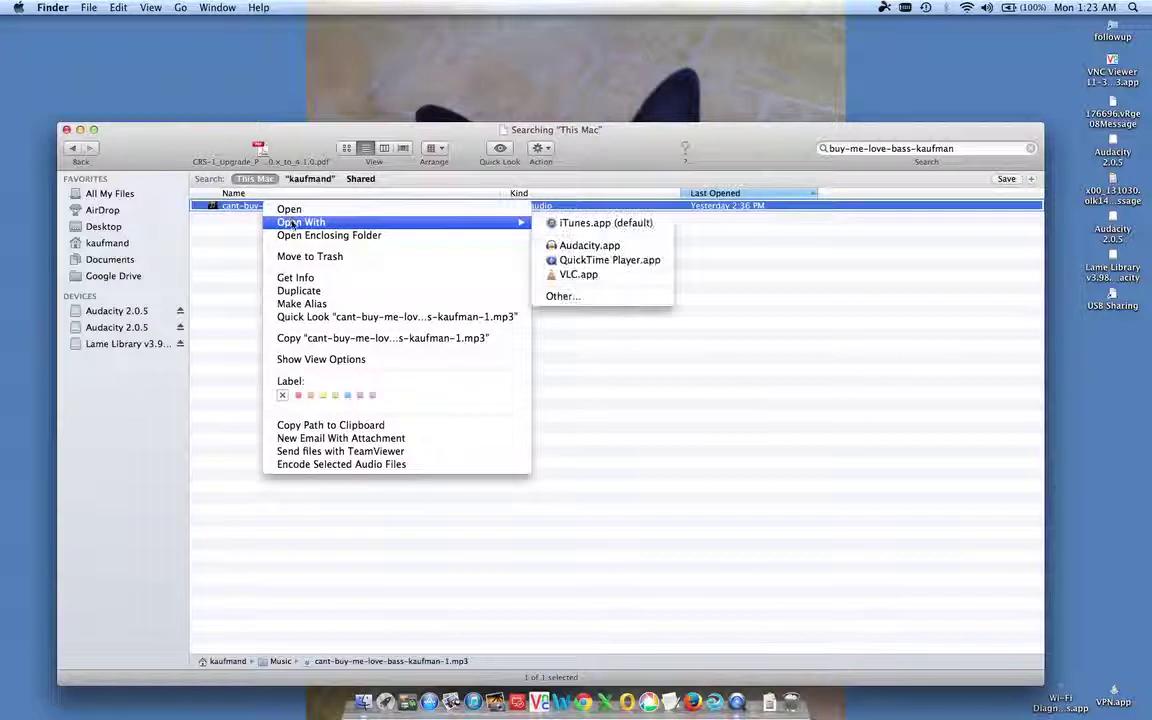
pyautogui.click(571, 223)
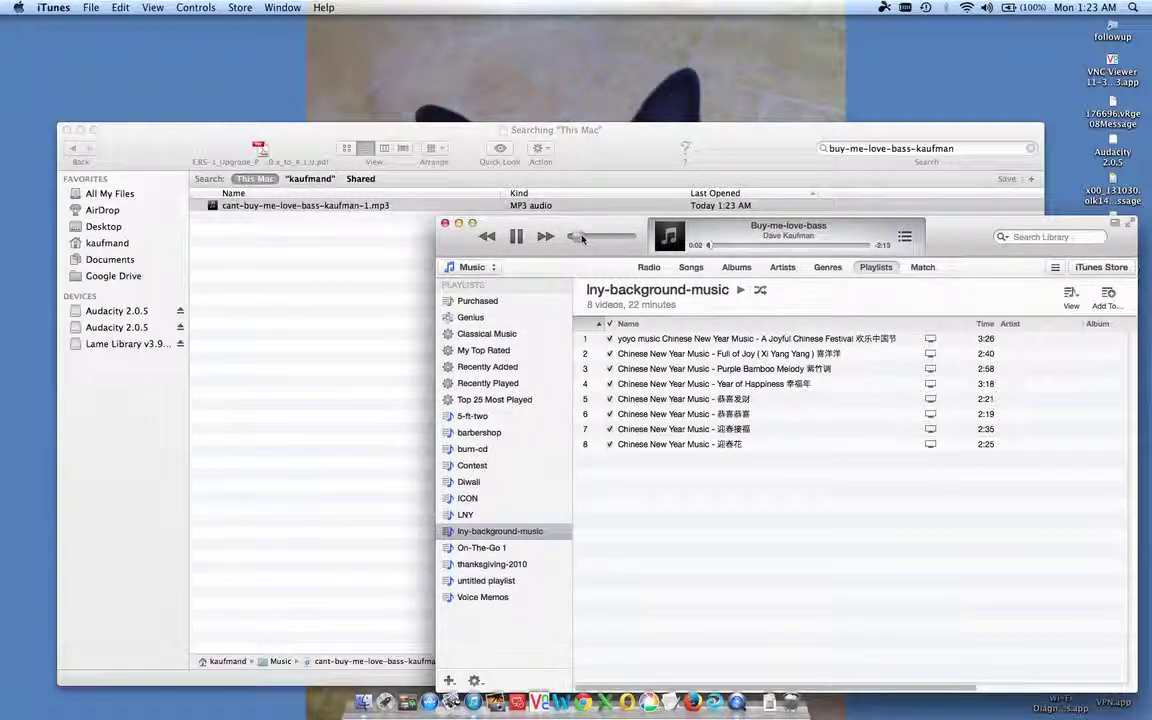
# Listen to the exported track at a raised volume, pause it, and close the iTunes window.
pyautogui.click(612, 237)
pyautogui.moveTo(615, 241); pyautogui.dragTo(624, 242)
pyautogui.click(516, 237)
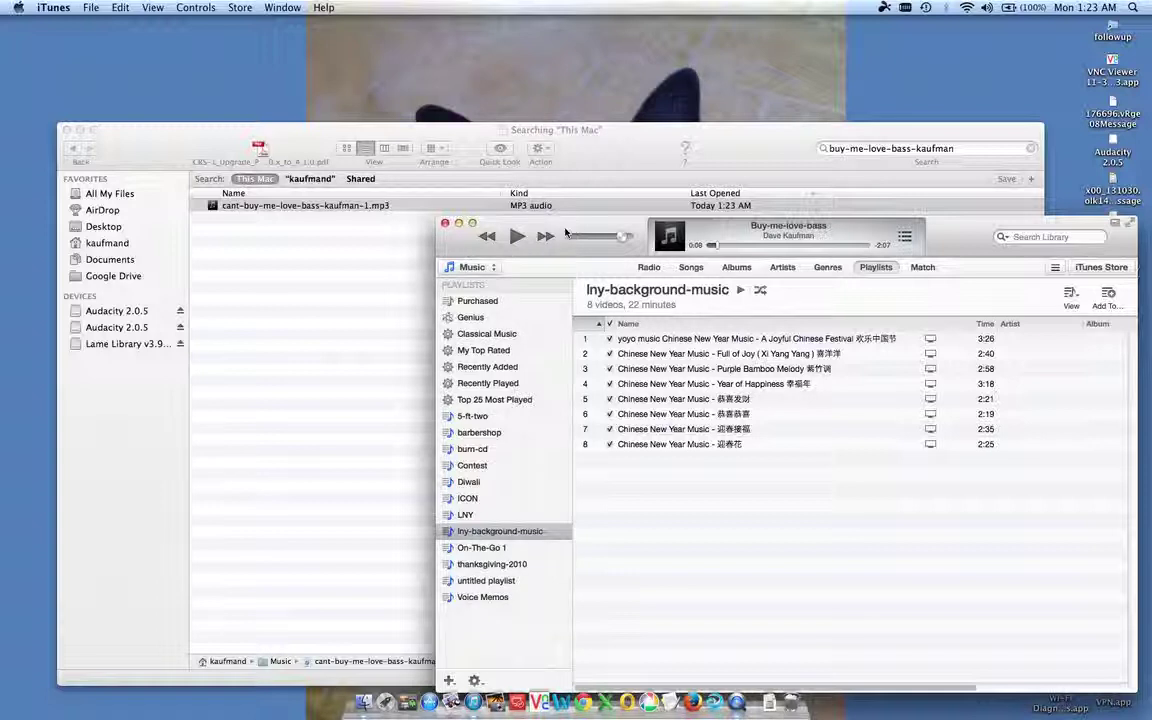
pyautogui.click(446, 225)
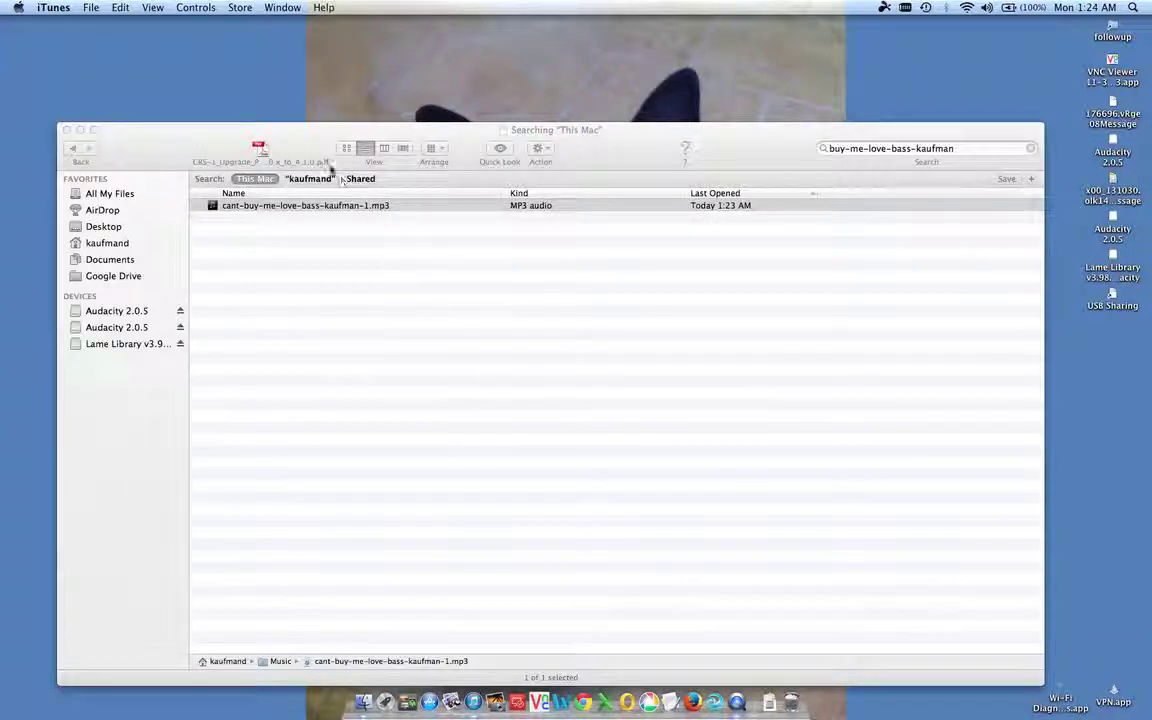
# Switch to Firefox, go to members.vihchorus.org, and log in to the members site with the saved credentials.
pyautogui.click(690, 703)
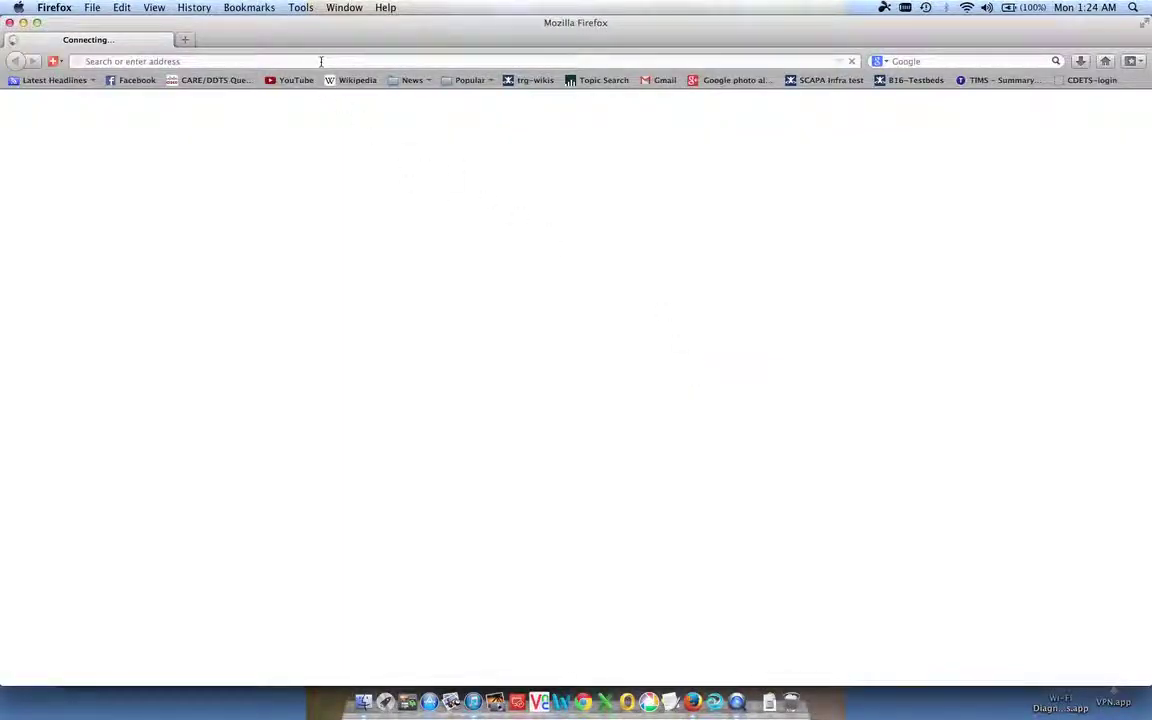
pyautogui.click(321, 61)
pyautogui.write('members.vihchorus.org/')
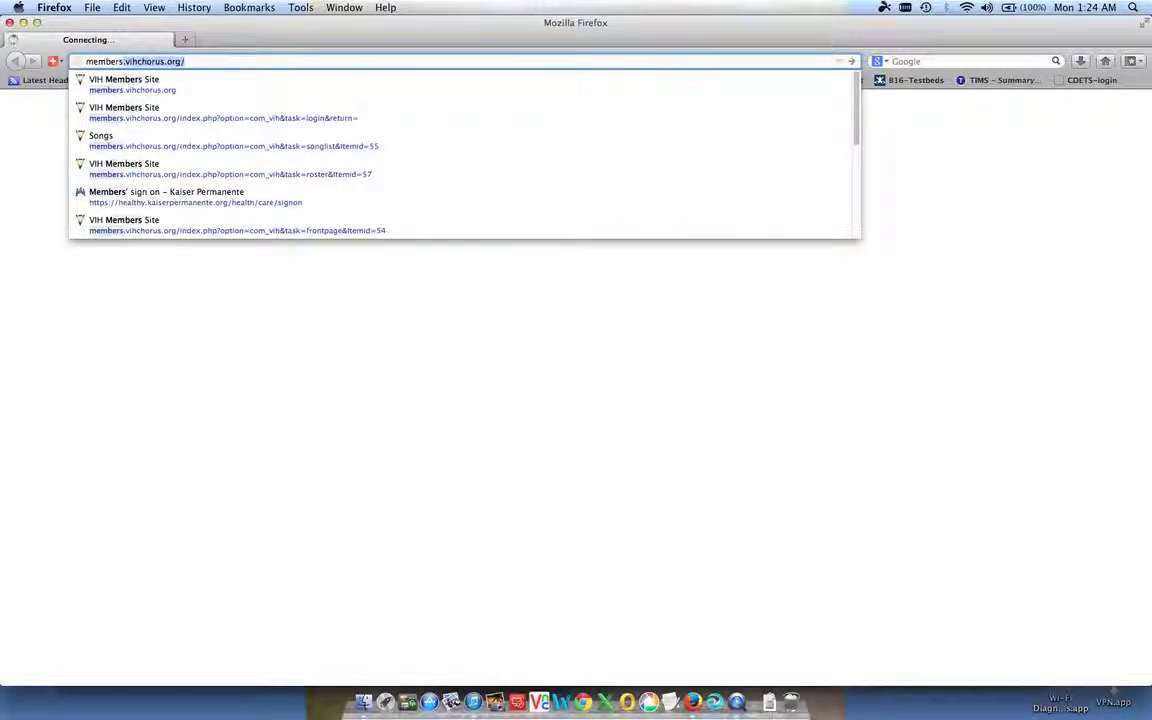
pyautogui.press('Down')
pyautogui.press('Return')
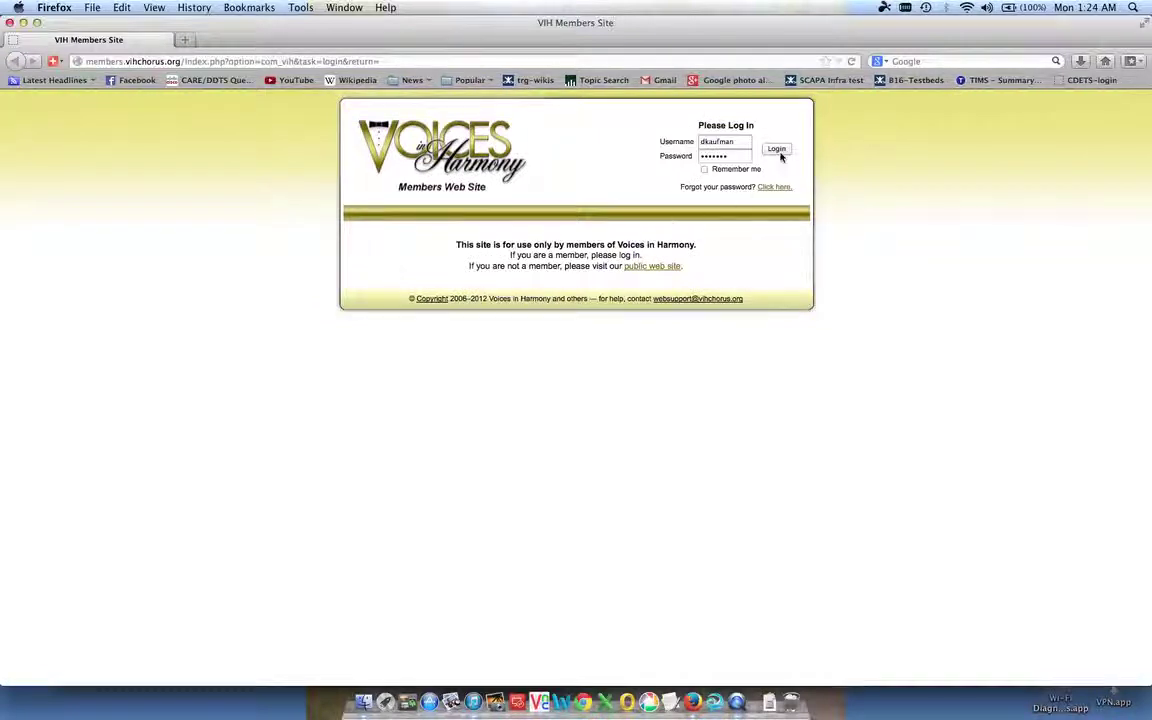
pyautogui.click(777, 148)
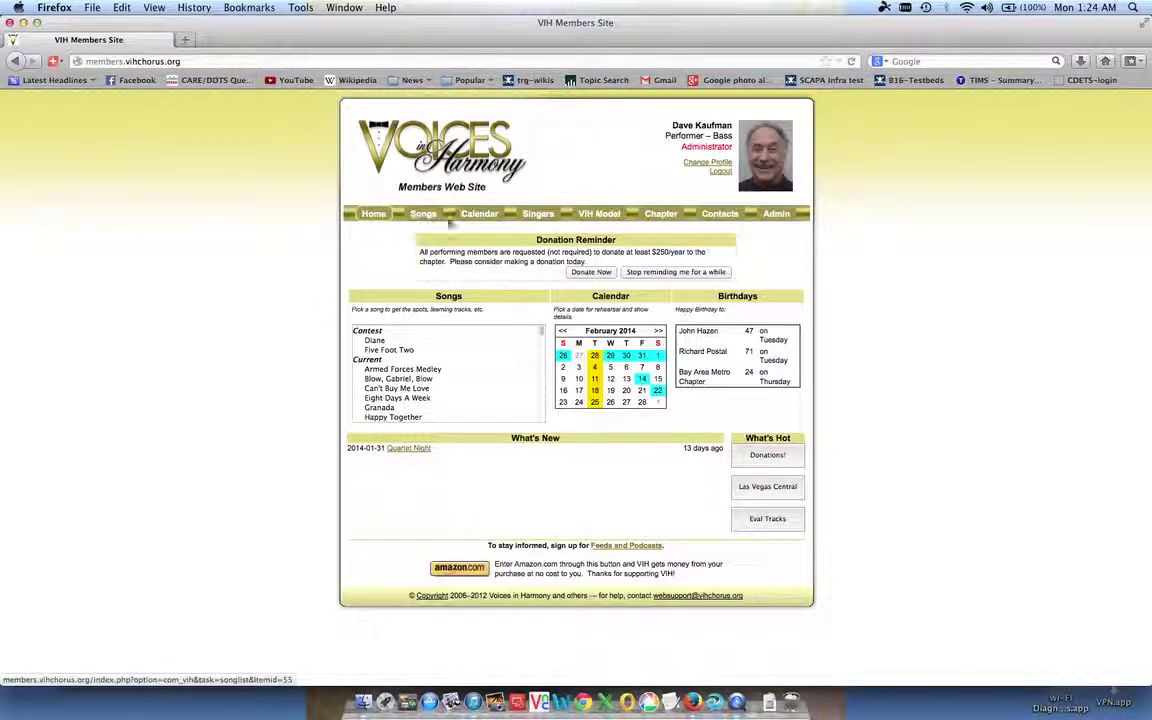
# Open Track Evaluations from the VIH Model page and start a new recording submission.
pyautogui.click(600, 214)
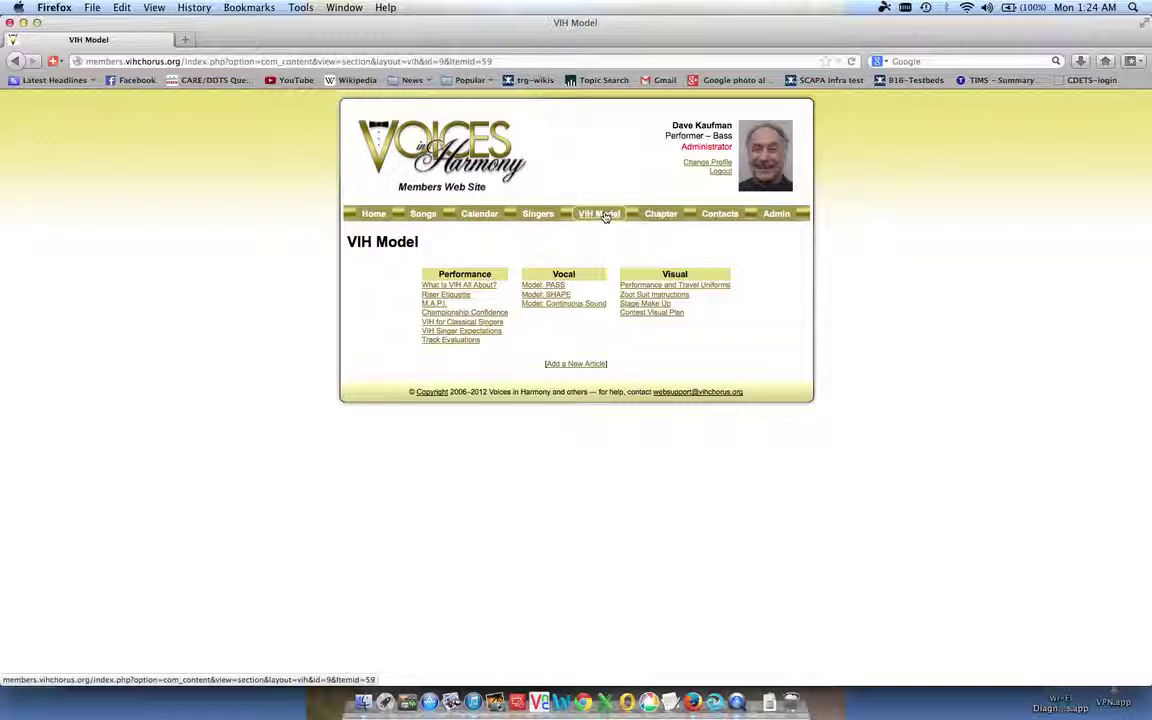
pyautogui.click(434, 345)
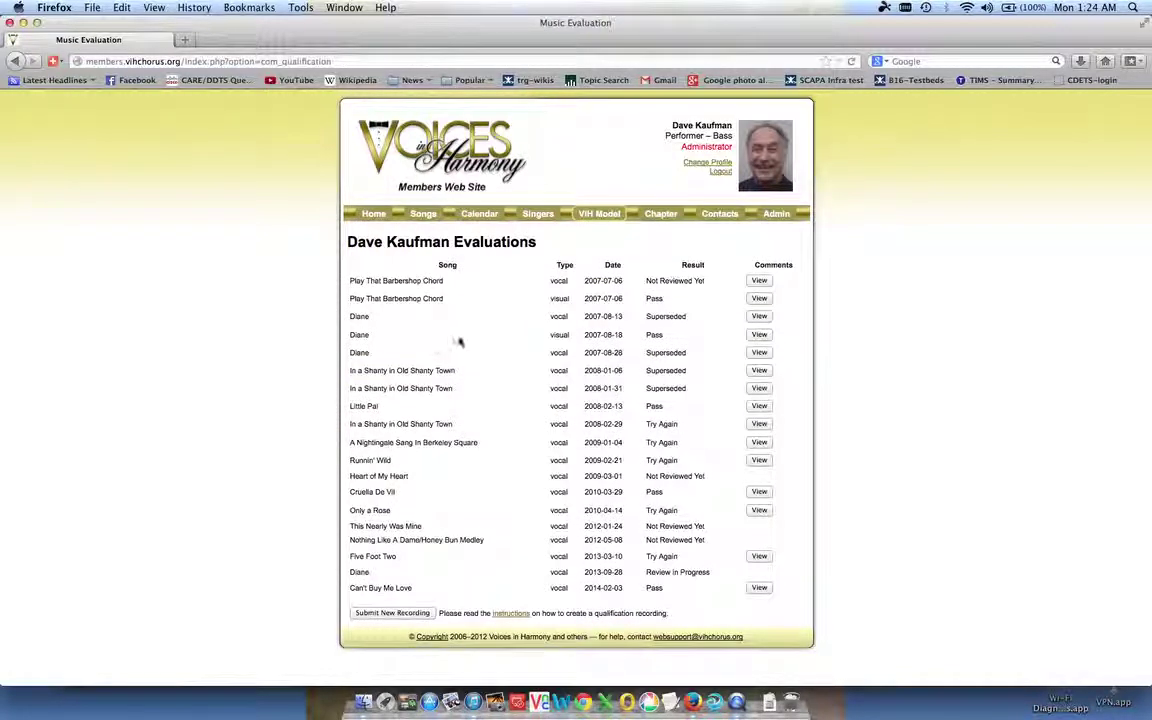
pyautogui.click(379, 615)
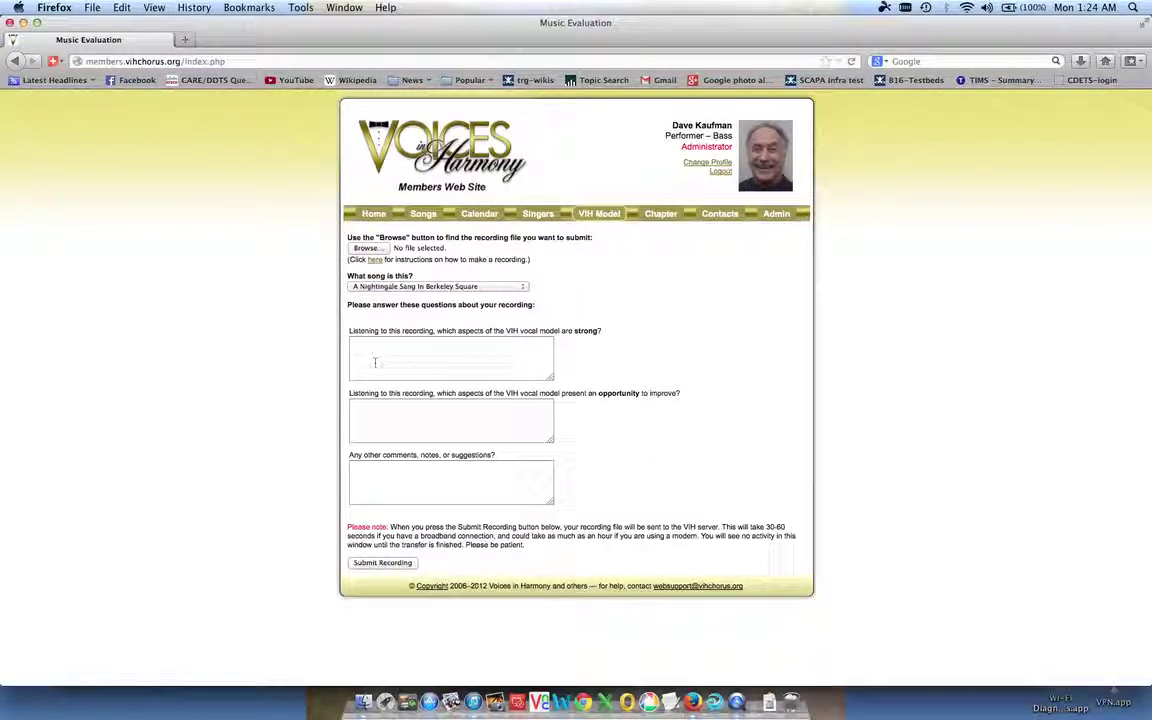
# Search the upload dialog for "cant-" and attach the bass MP3 ending in the performer's surname and 1.
pyautogui.click(369, 249)
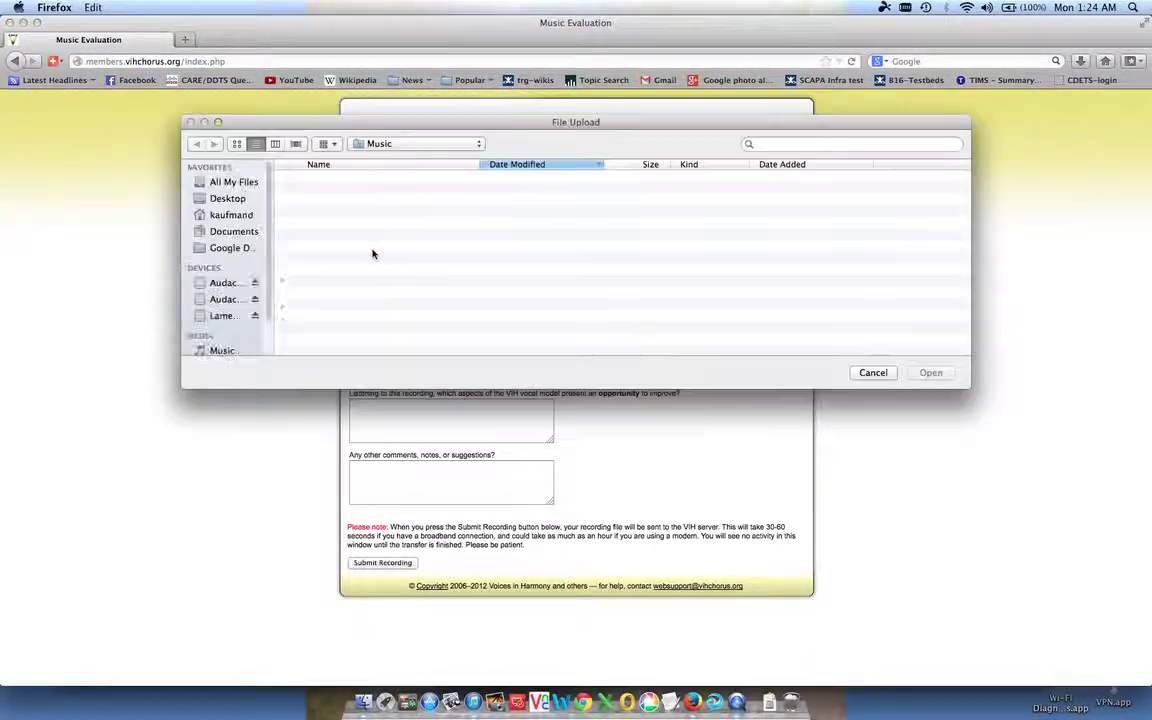
pyautogui.click(792, 145)
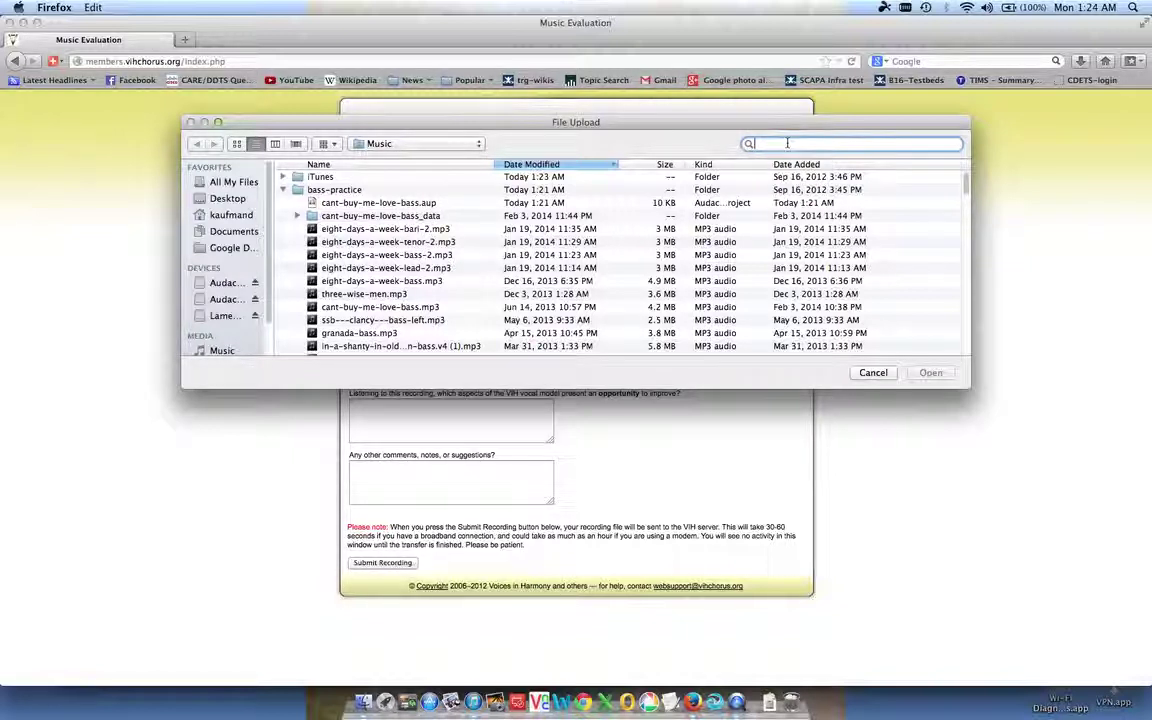
pyautogui.write('can')
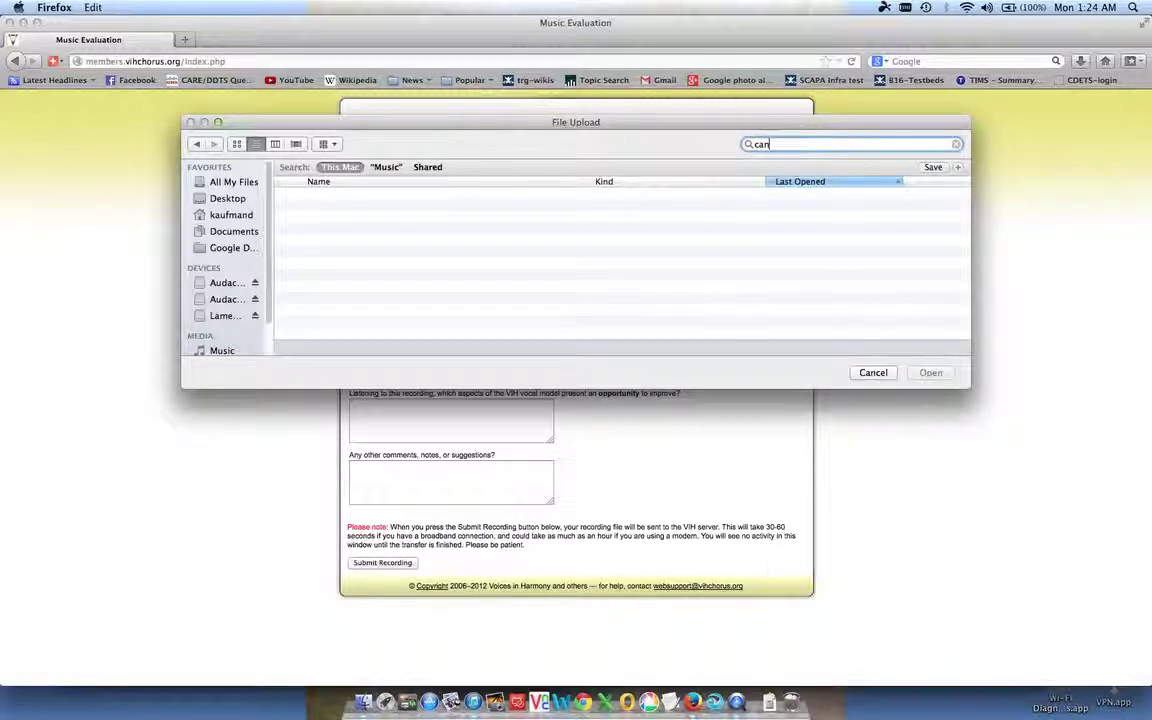
pyautogui.write('t-')
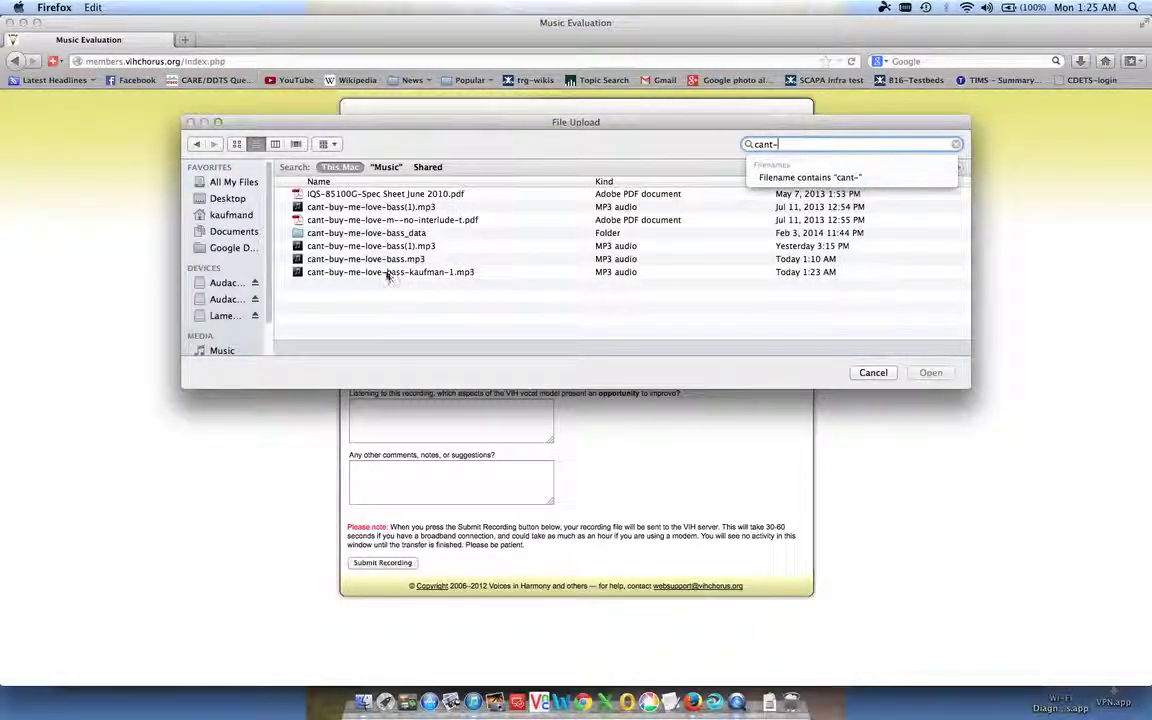
pyautogui.click(381, 272)
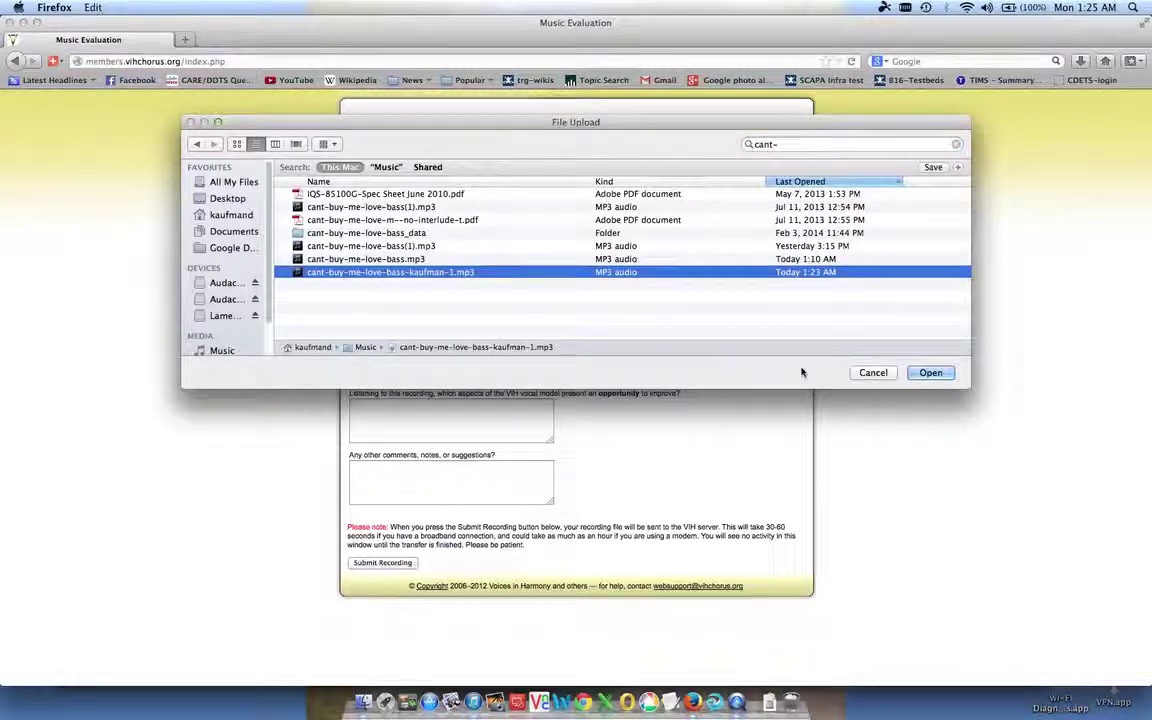
pyautogui.click(929, 376)
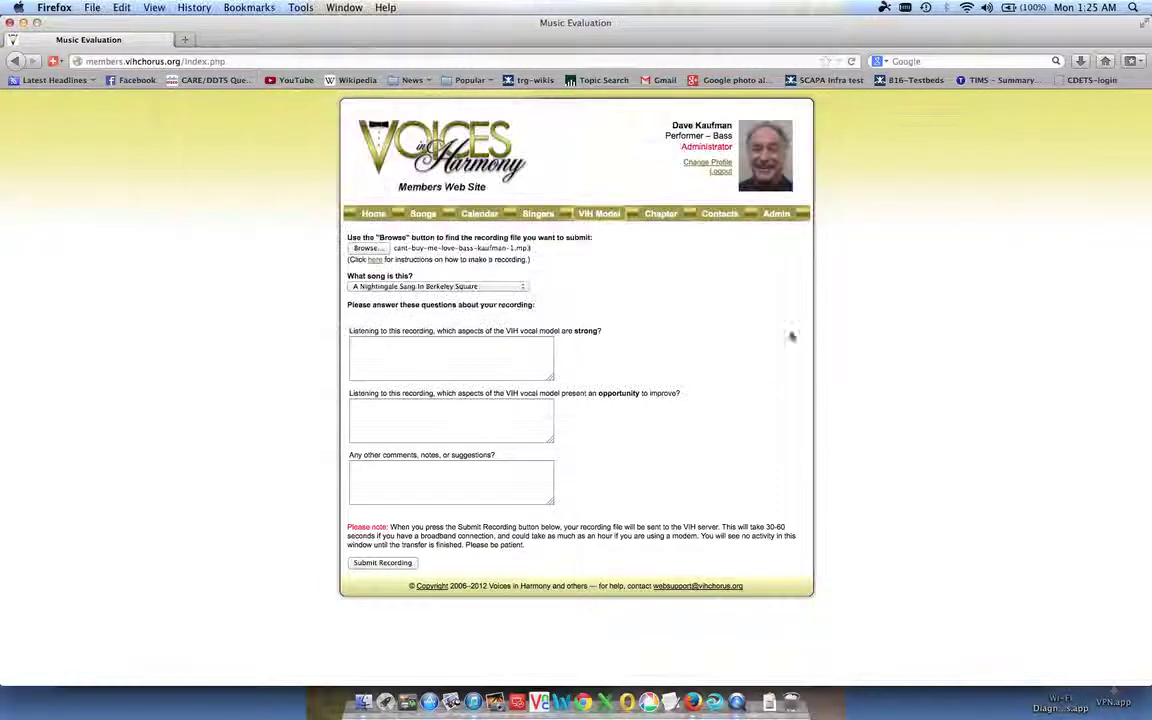
# Choose Can't Buy Me Love as the song and answer "strong as bull" for the strong aspects, leaving the other answers blank.
pyautogui.click(514, 288)
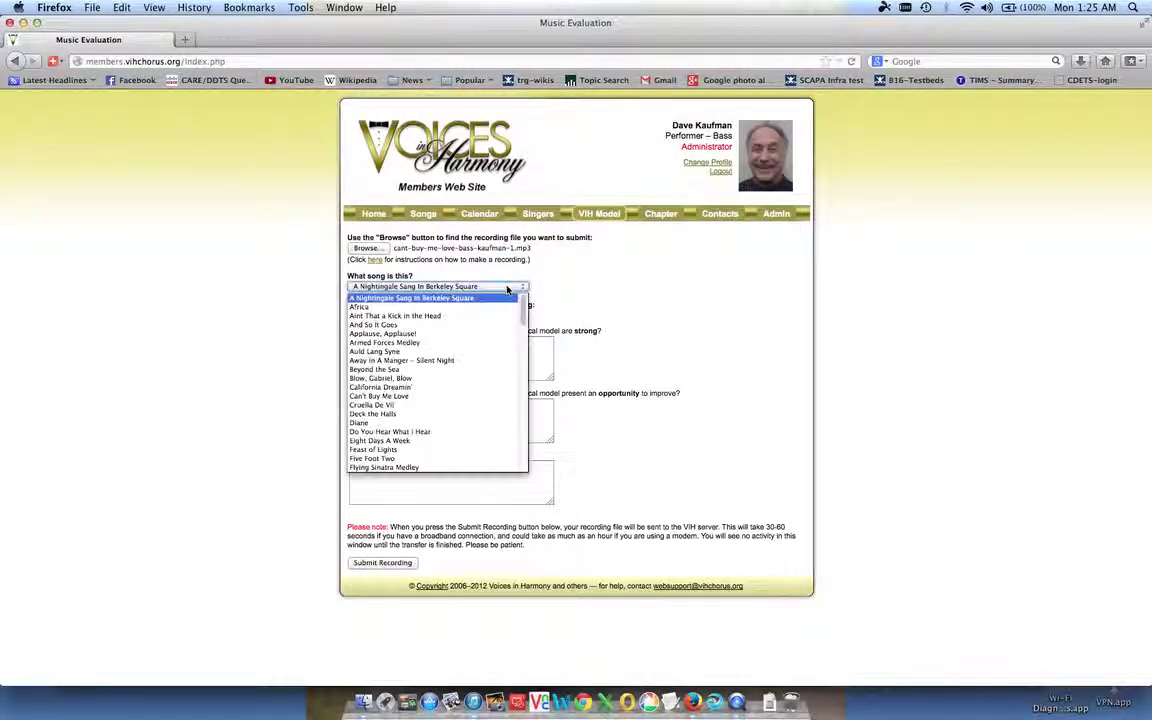
pyautogui.click(458, 397)
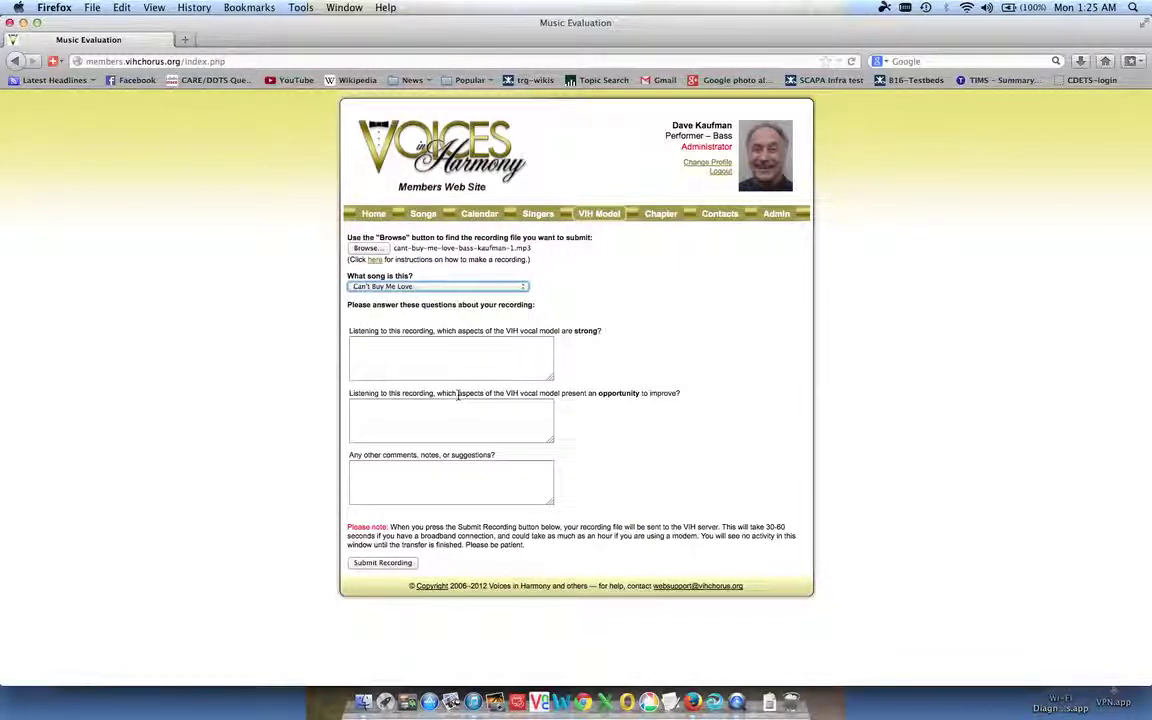
pyautogui.click(422, 361)
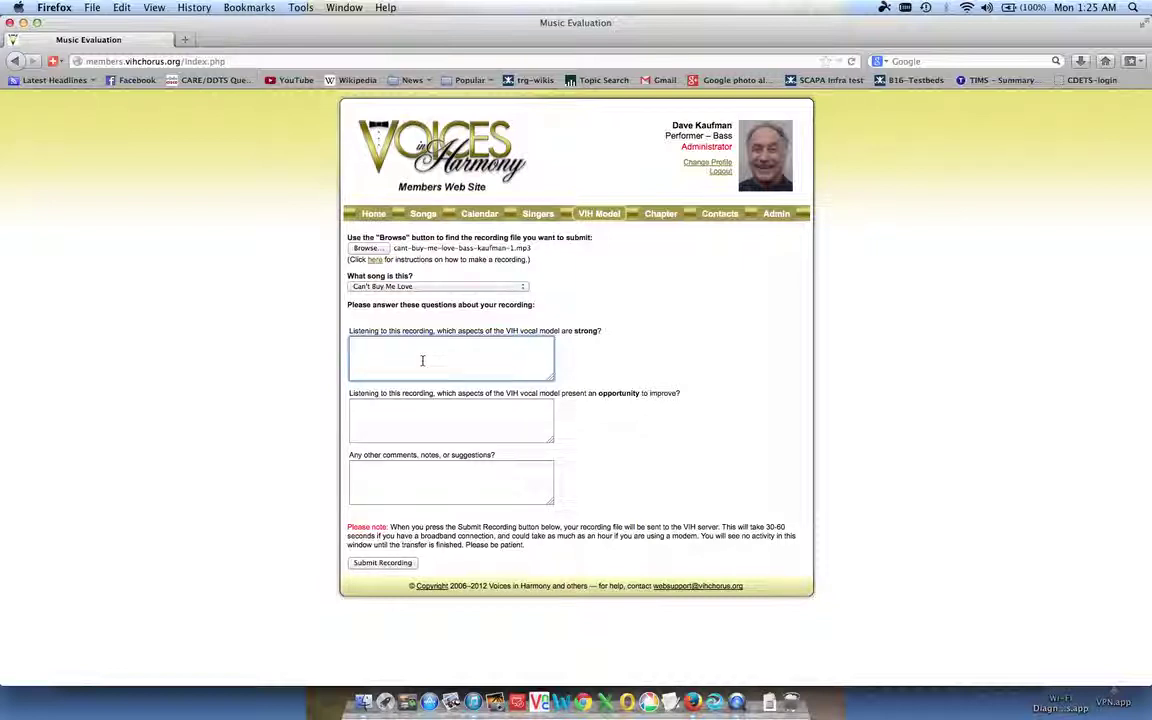
pyautogui.write('str')
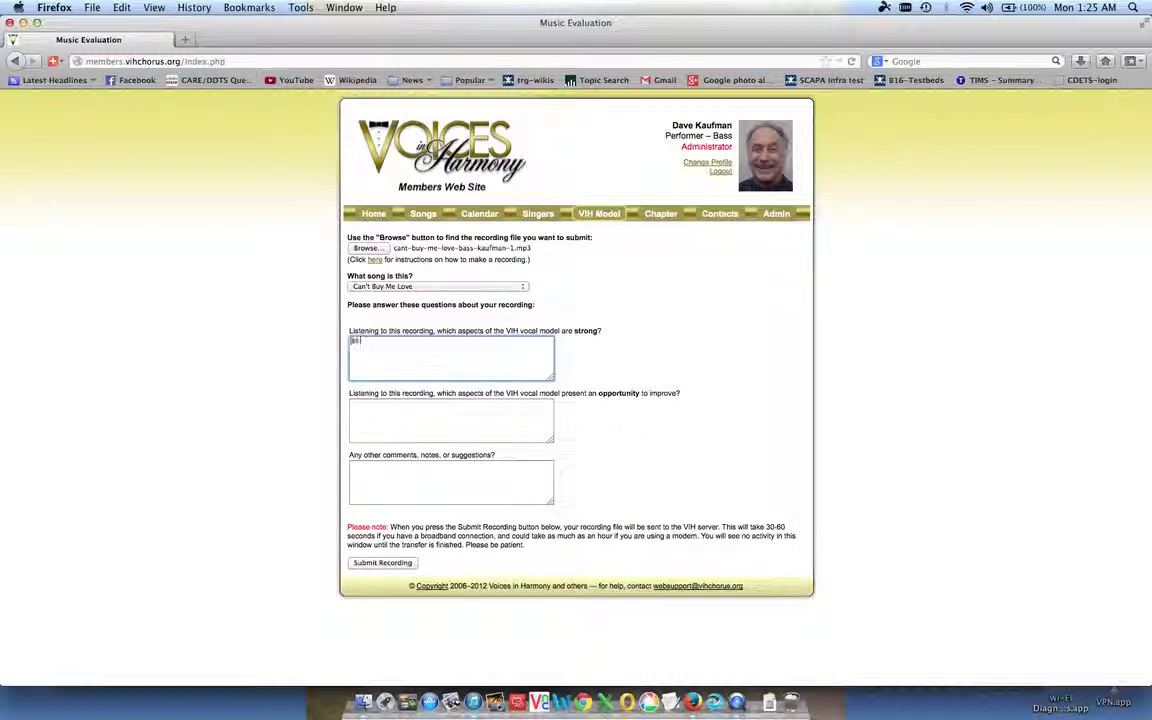
pyautogui.write('ong as bull')
pyautogui.click(410, 402)
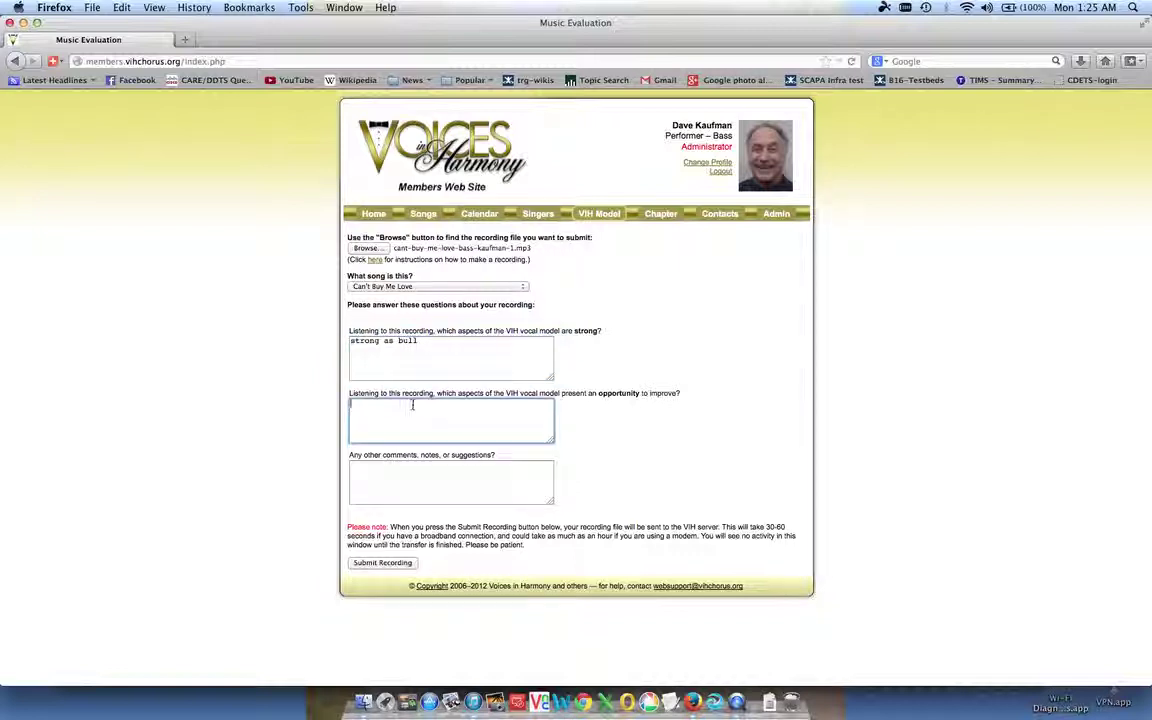
pyautogui.click(399, 485)
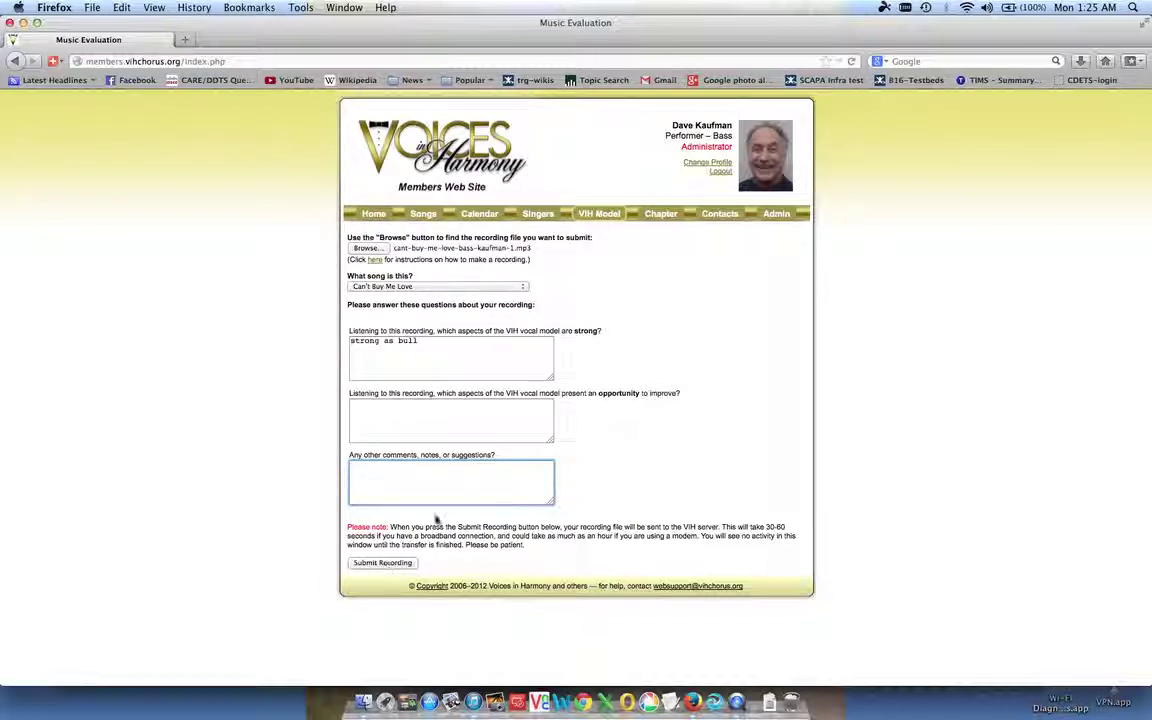
# Return to the evaluations list without submitting and examine the Can't Buy Me Love entry and its result.
pyautogui.click(617, 281)
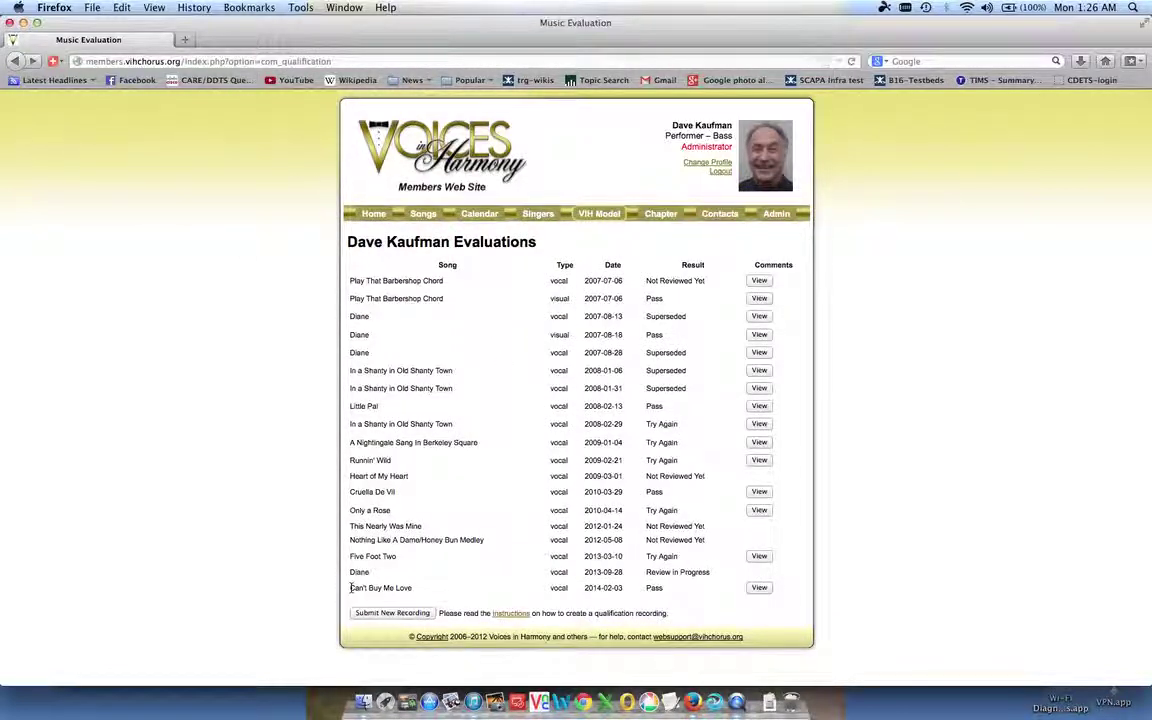
pyautogui.moveTo(349, 591); pyautogui.dragTo(414, 589)
pyautogui.moveTo(575, 597); pyautogui.dragTo(645, 636)
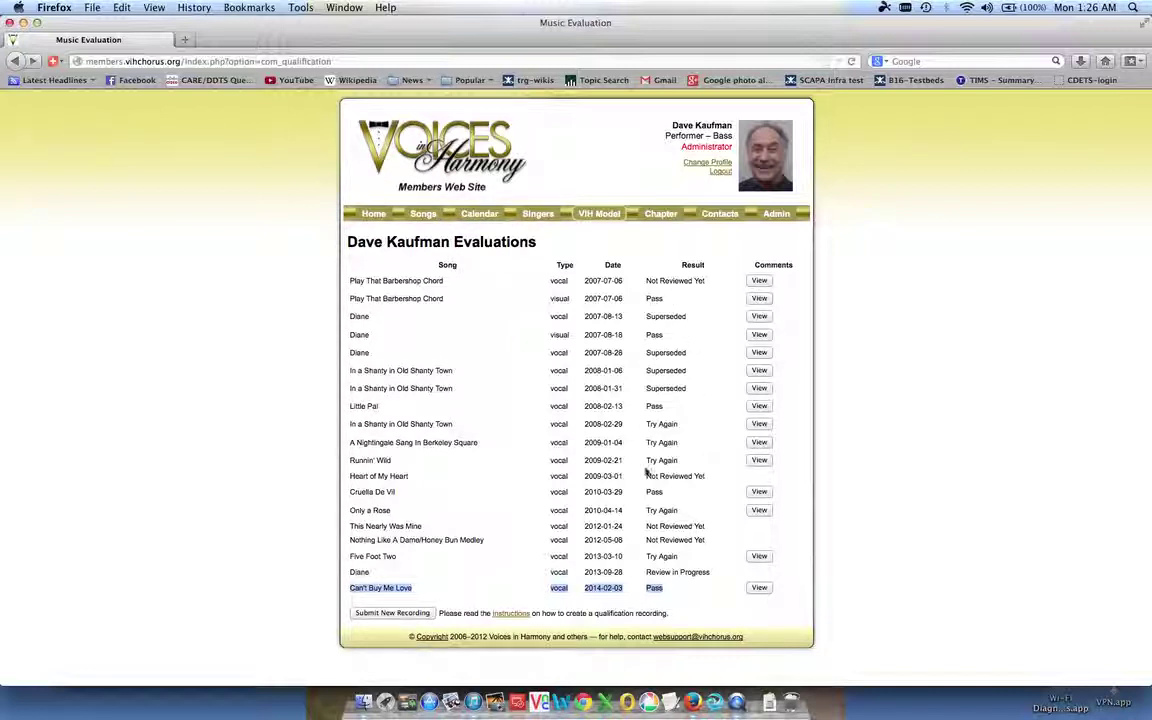
pyautogui.click(665, 597)
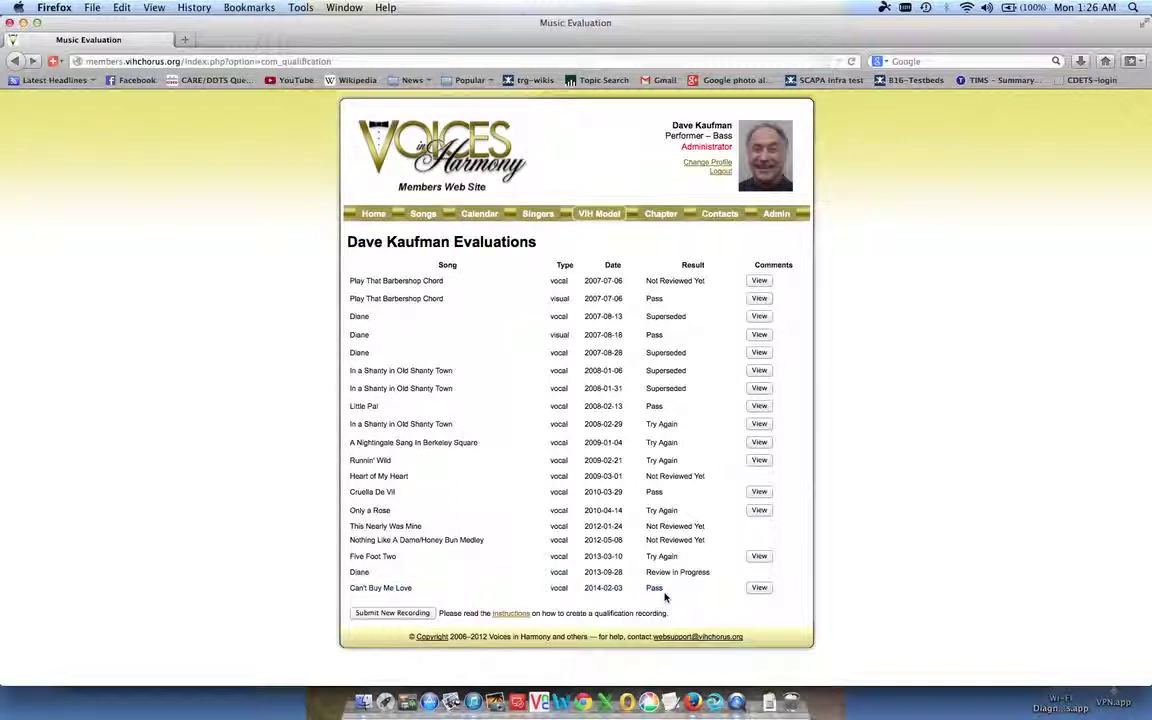